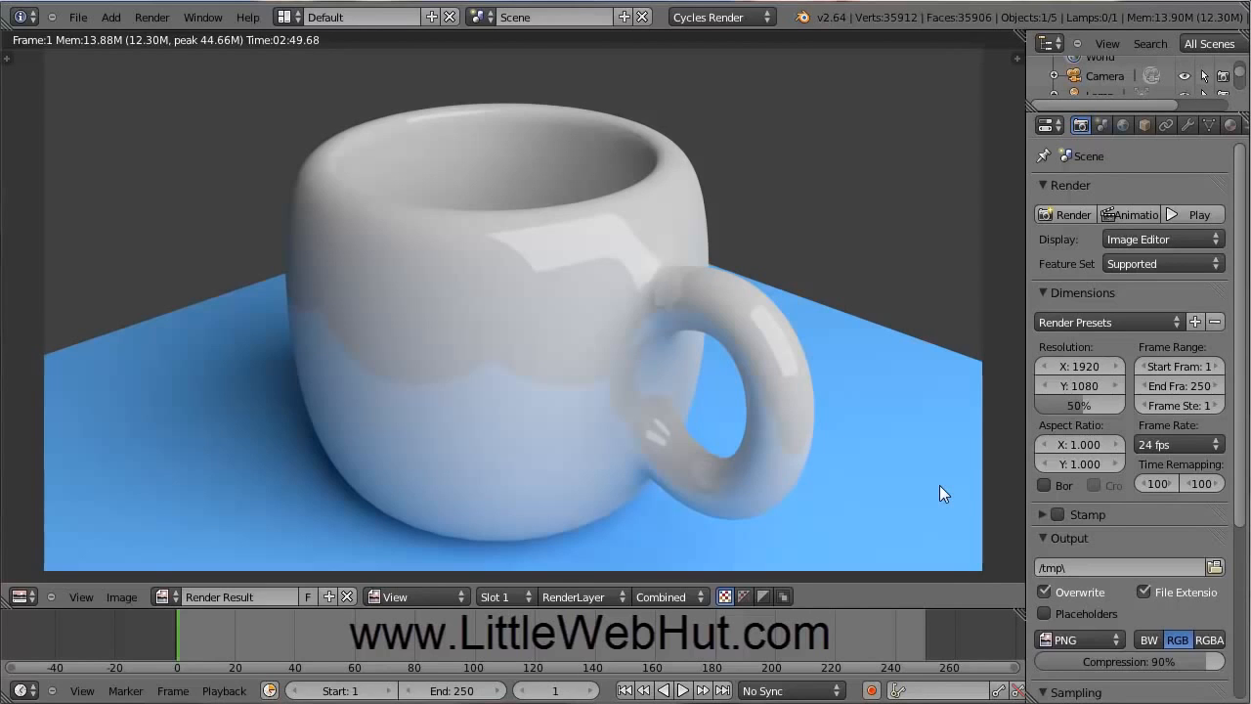
# Start a new scene from the start-up file and set the render engine to Cycles Render
pyautogui.click(78, 19)
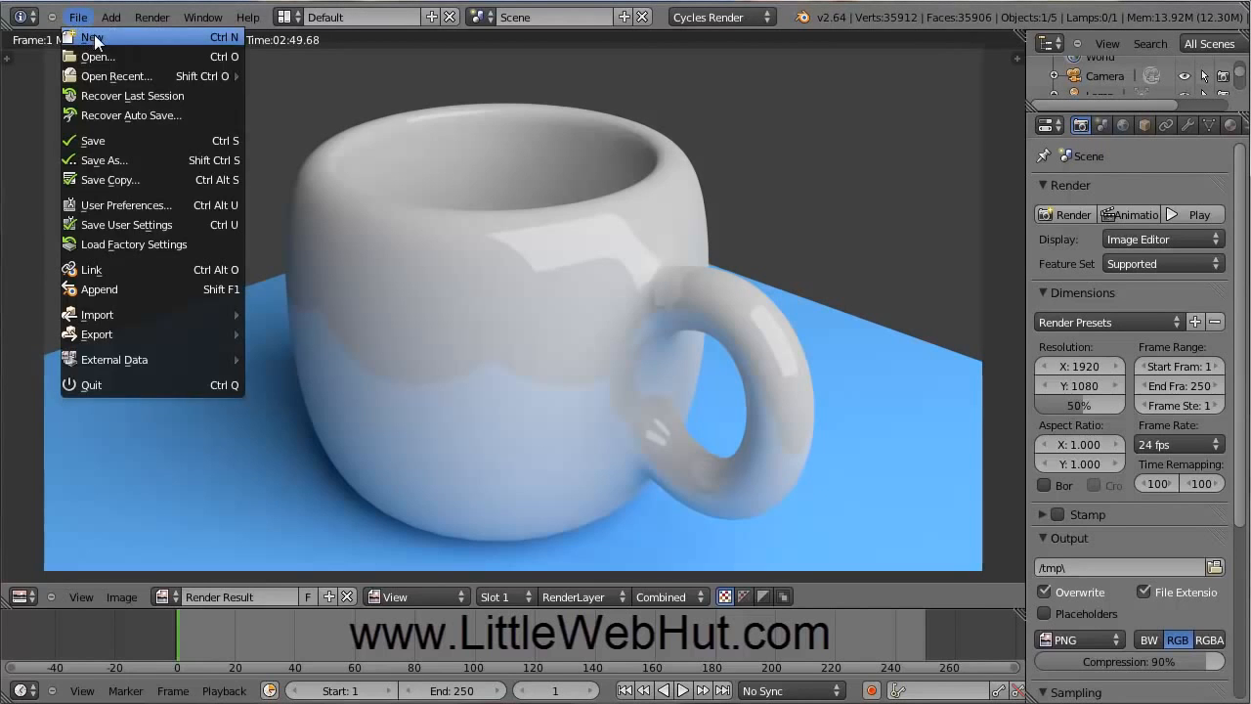
pyautogui.click(96, 39)
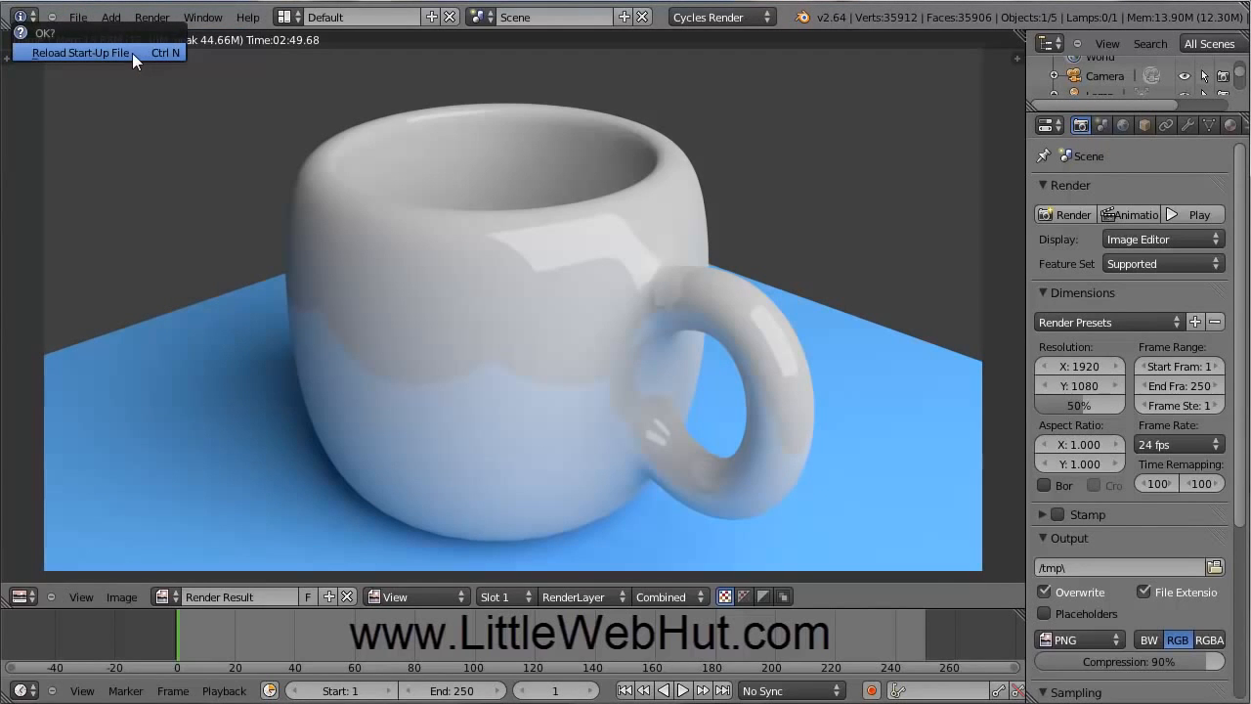
pyautogui.click(132, 53)
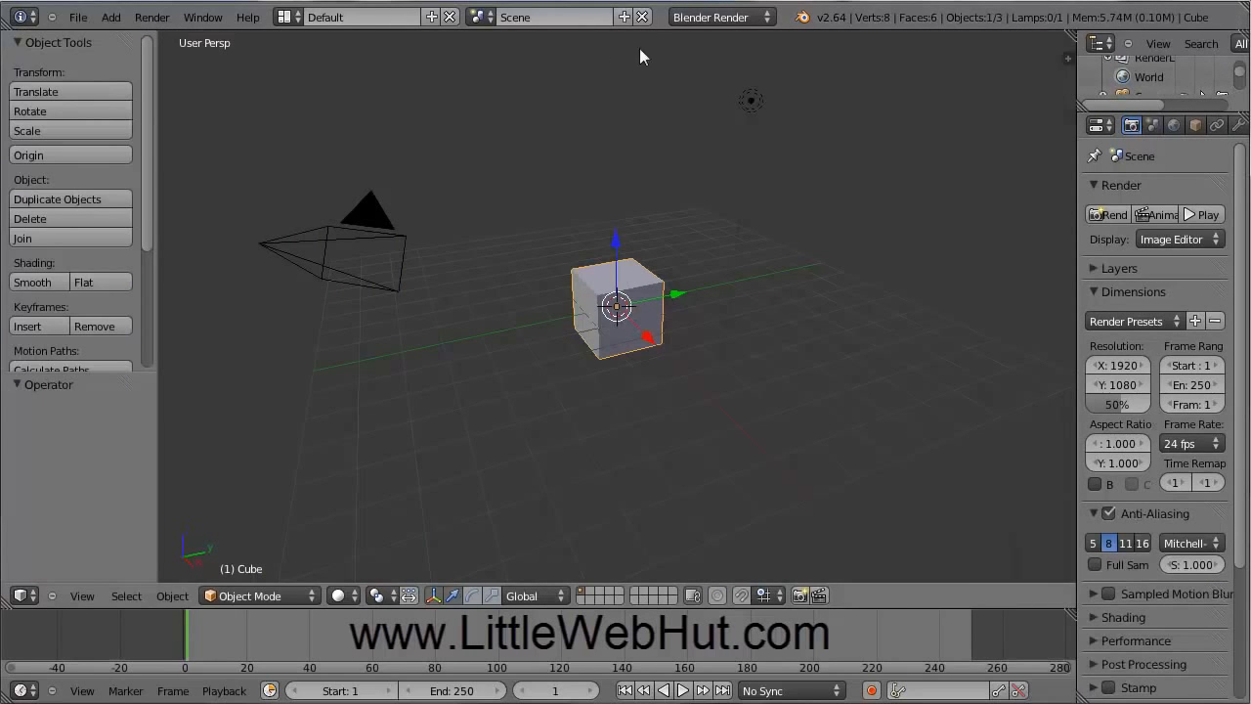
pyautogui.click(767, 19)
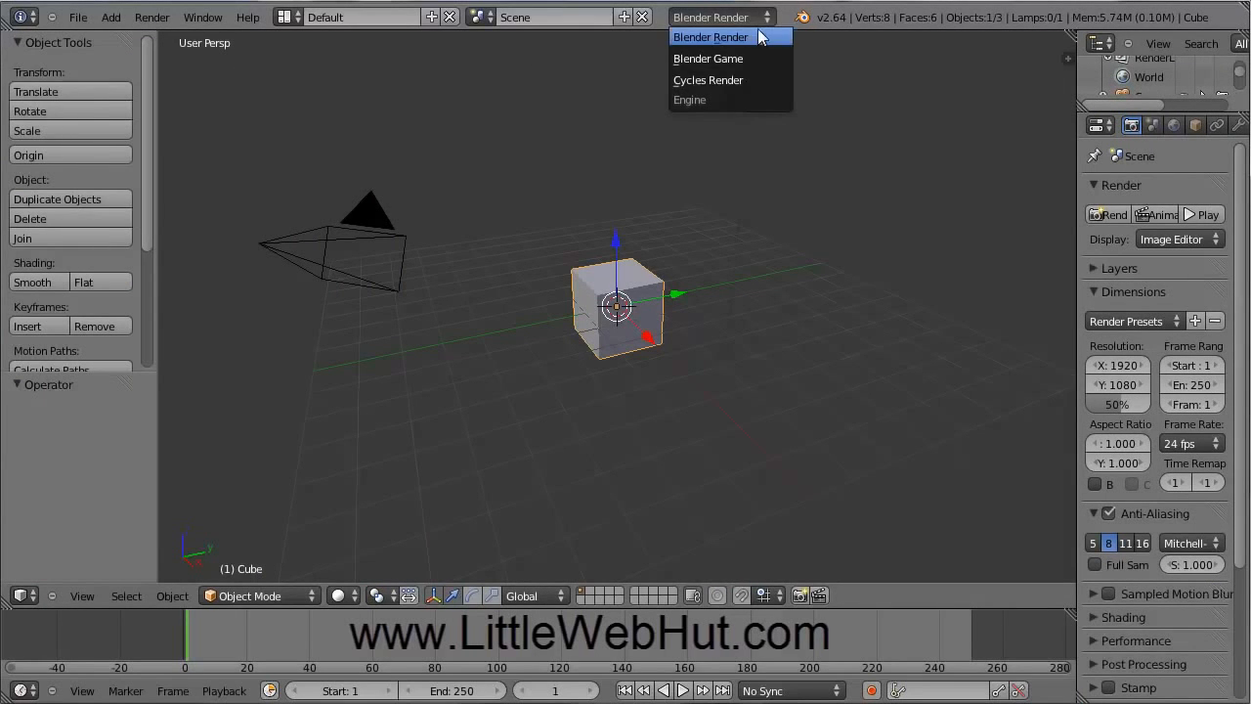
pyautogui.click(737, 82)
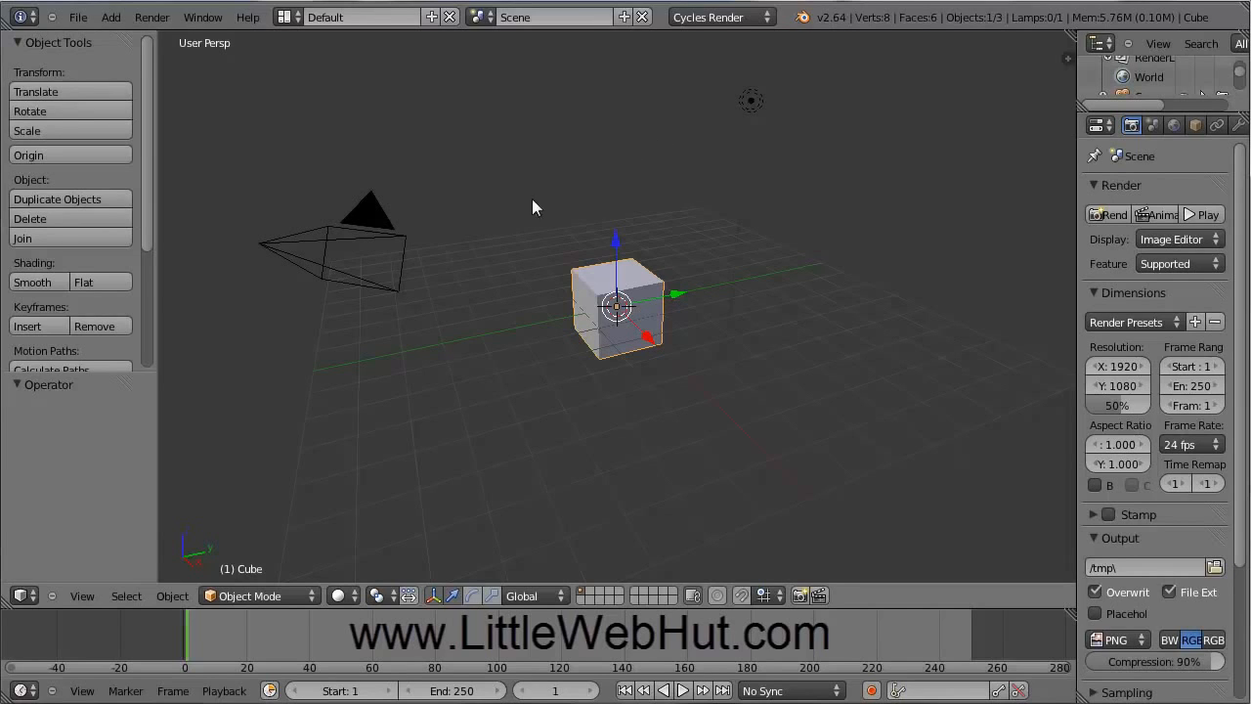
# Delete the default cube from the scene
pyautogui.rightClick(369, 246)
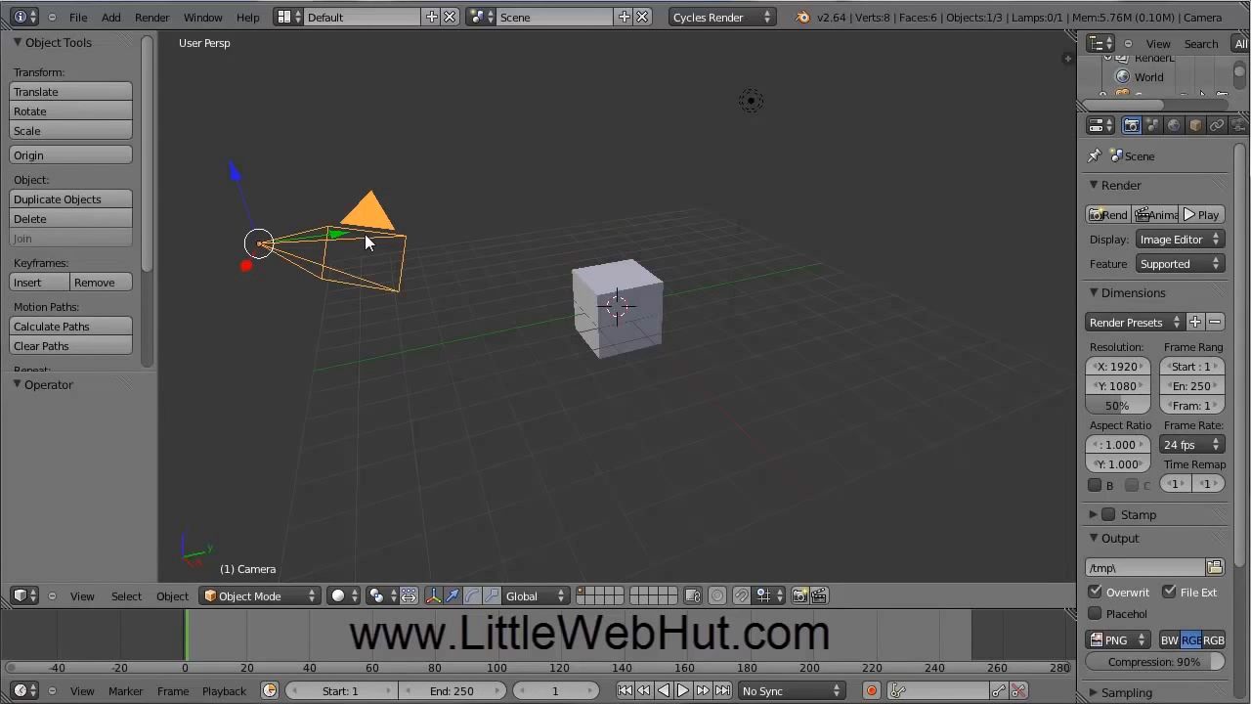
pyautogui.rightClick(617, 287)
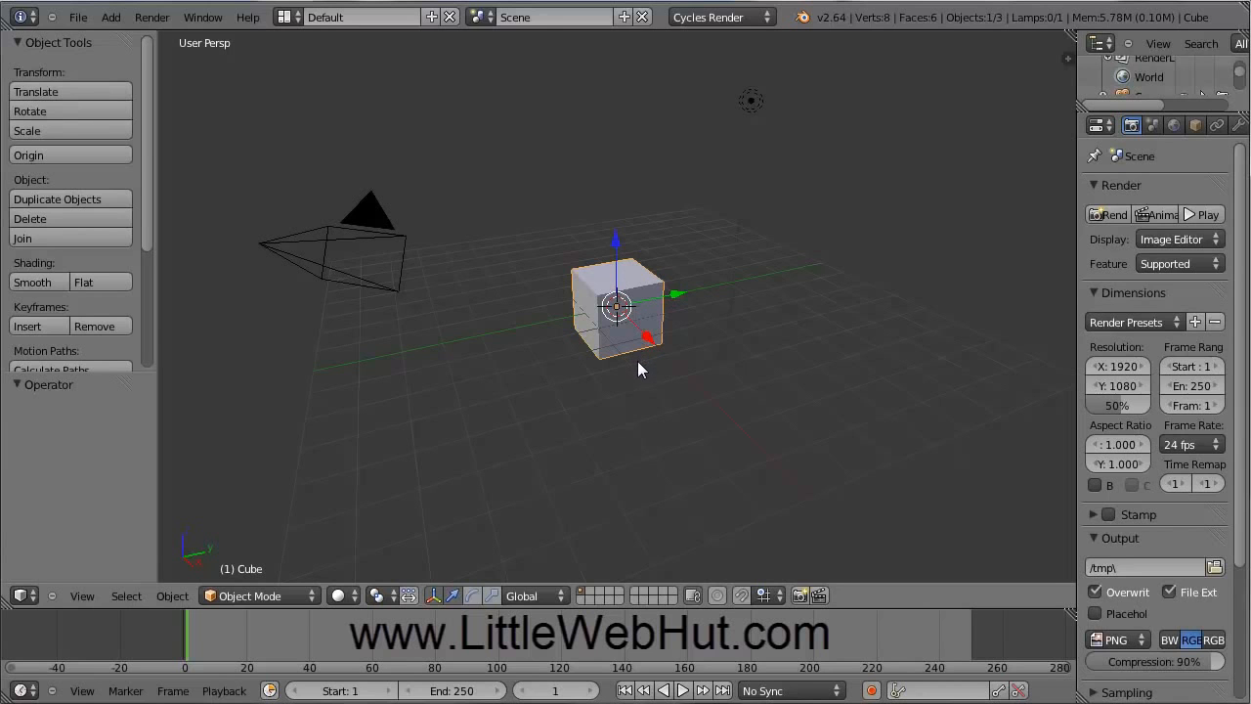
pyautogui.moveTo(638, 368)
pyautogui.mouseDown(button='middle')
pyautogui.moveTo(595, 355)
pyautogui.moveTo(606, 325)
pyautogui.moveTo(648, 319)
pyautogui.moveTo(659, 346)
pyautogui.moveTo(634, 365)
pyautogui.mouseUp(button='middle')
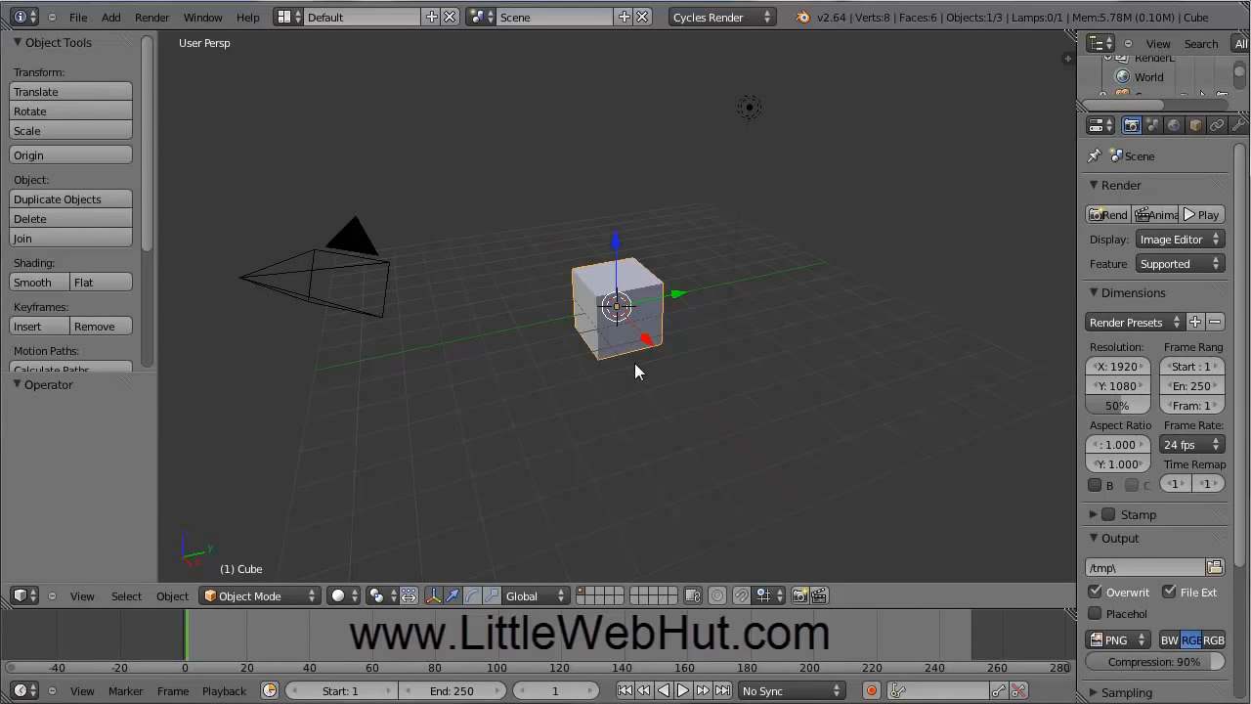
pyautogui.moveTo(635, 362)
pyautogui.mouseDown(button='middle')
pyautogui.moveTo(662, 374)
pyautogui.moveTo(751, 370)
pyautogui.moveTo(717, 322)
pyautogui.moveTo(586, 318)
pyautogui.moveTo(584, 363)
pyautogui.moveTo(640, 359)
pyautogui.mouseUp(button='middle')
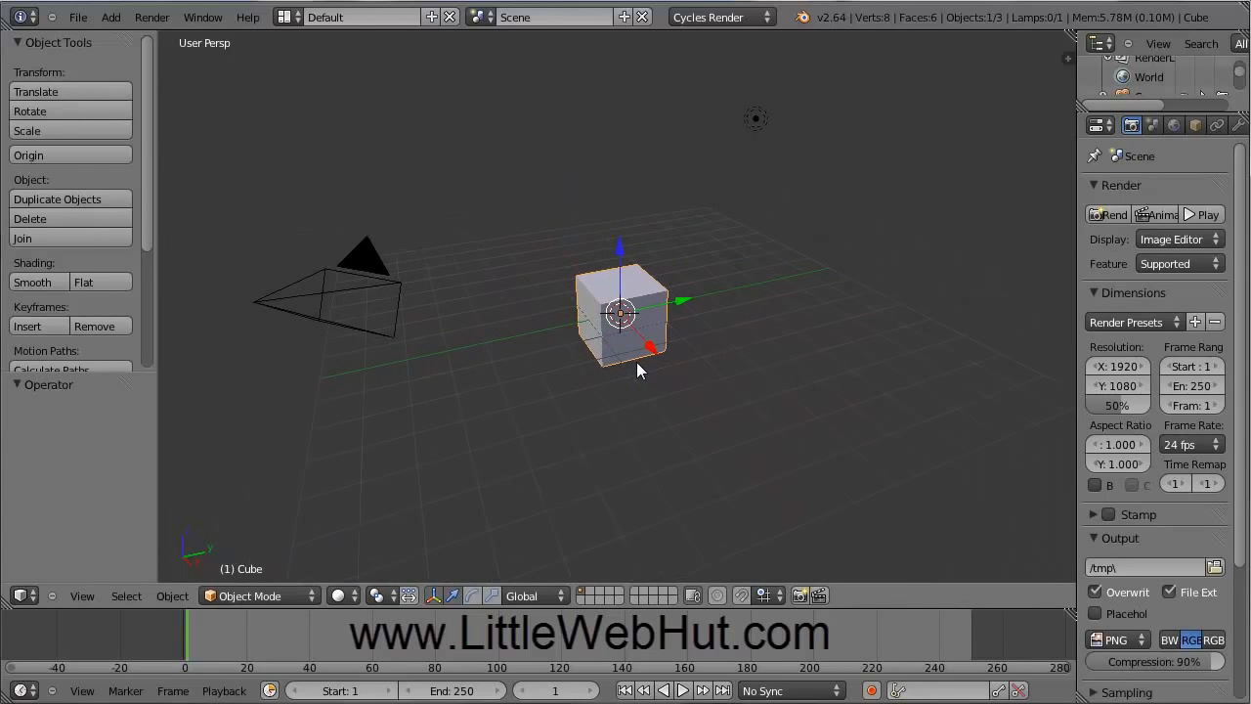
pyautogui.scroll(6, 638, 367)
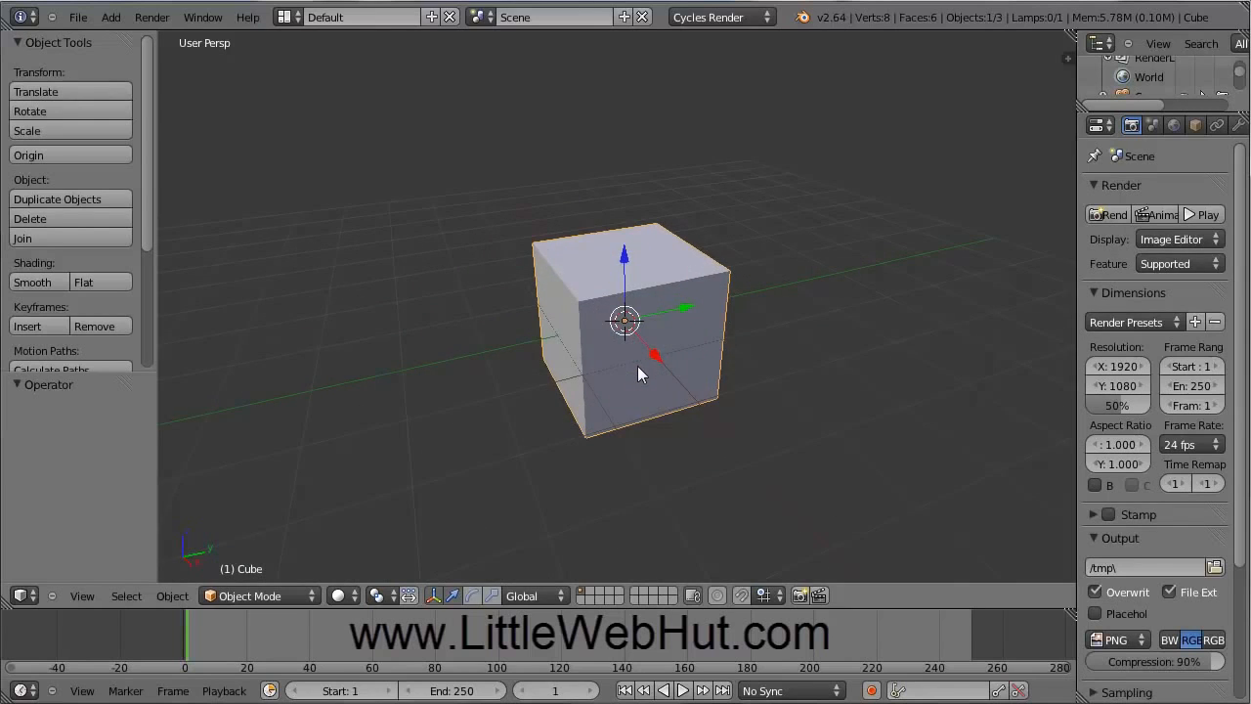
pyautogui.scroll(-4, 639, 367)
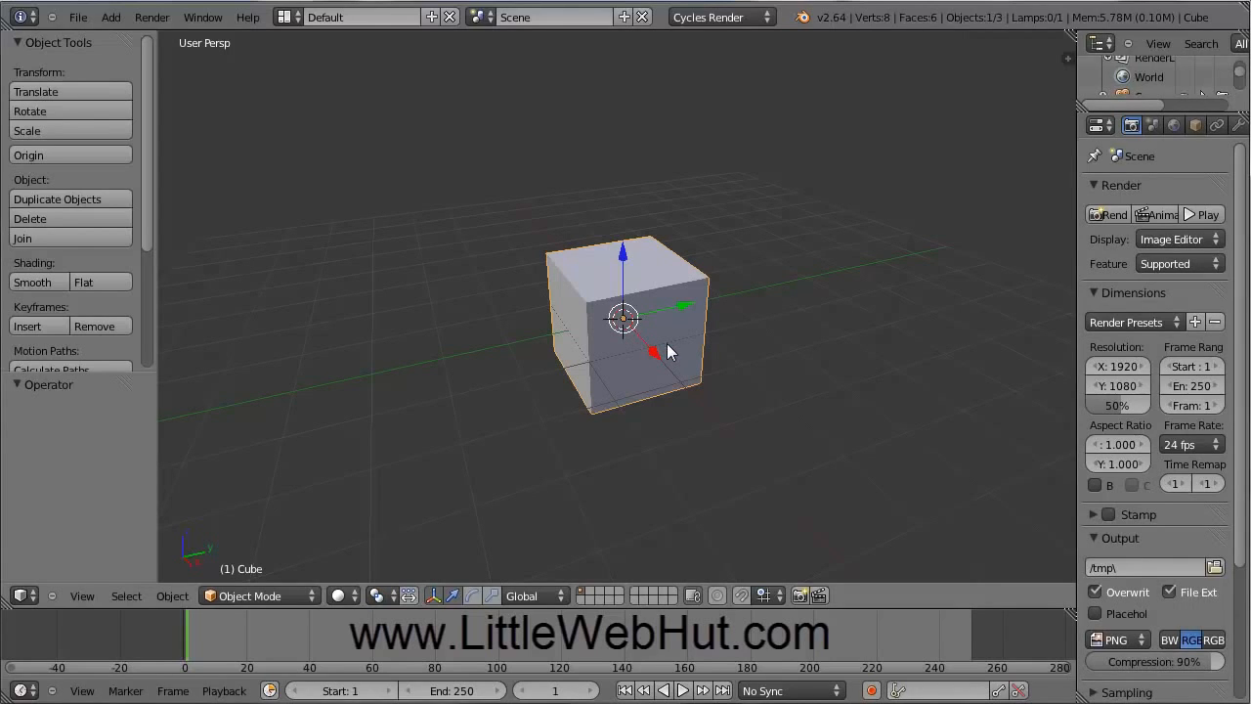
pyautogui.press('x')
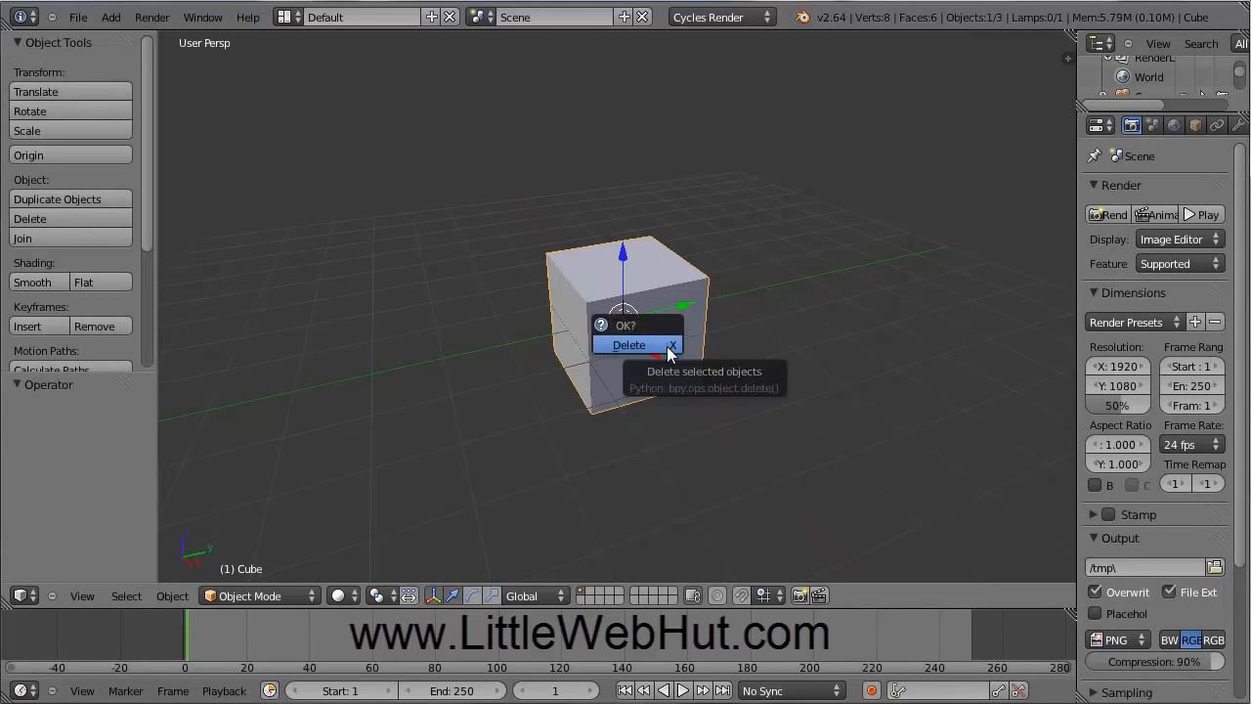
pyautogui.click(649, 347)
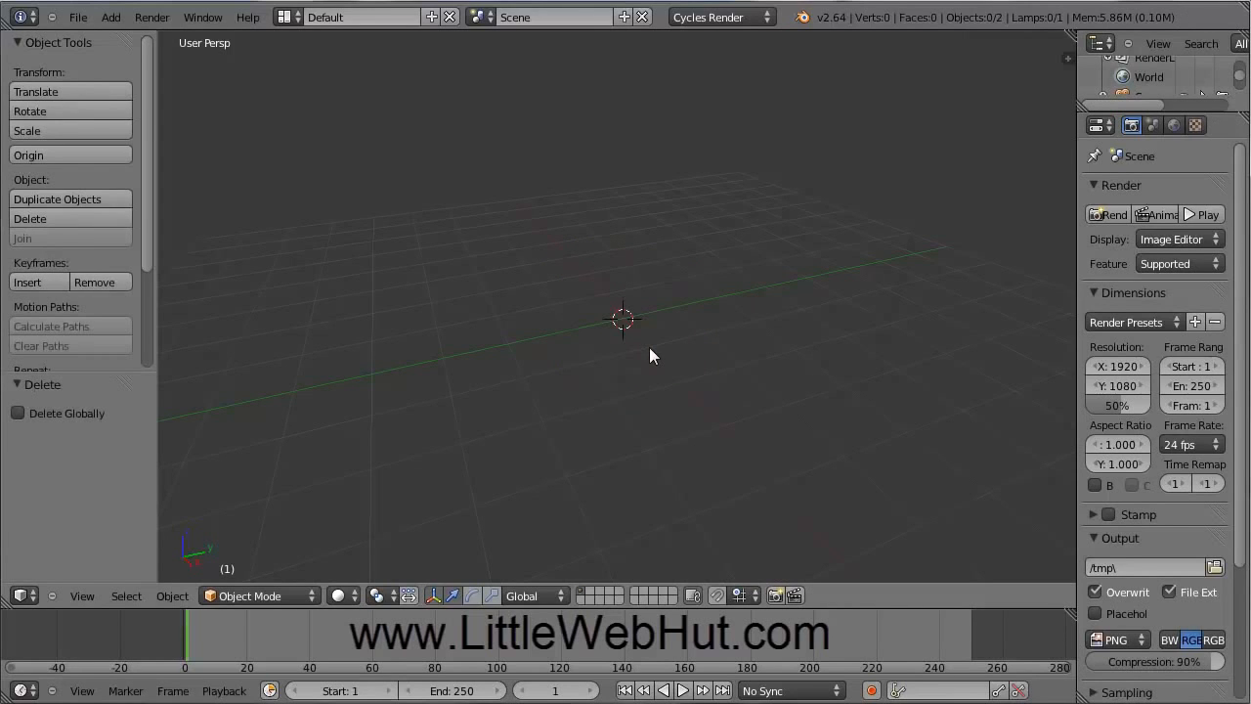
# Add a mesh cylinder with its cap fill type set to Triangle Fan
pyautogui.click(110, 17)
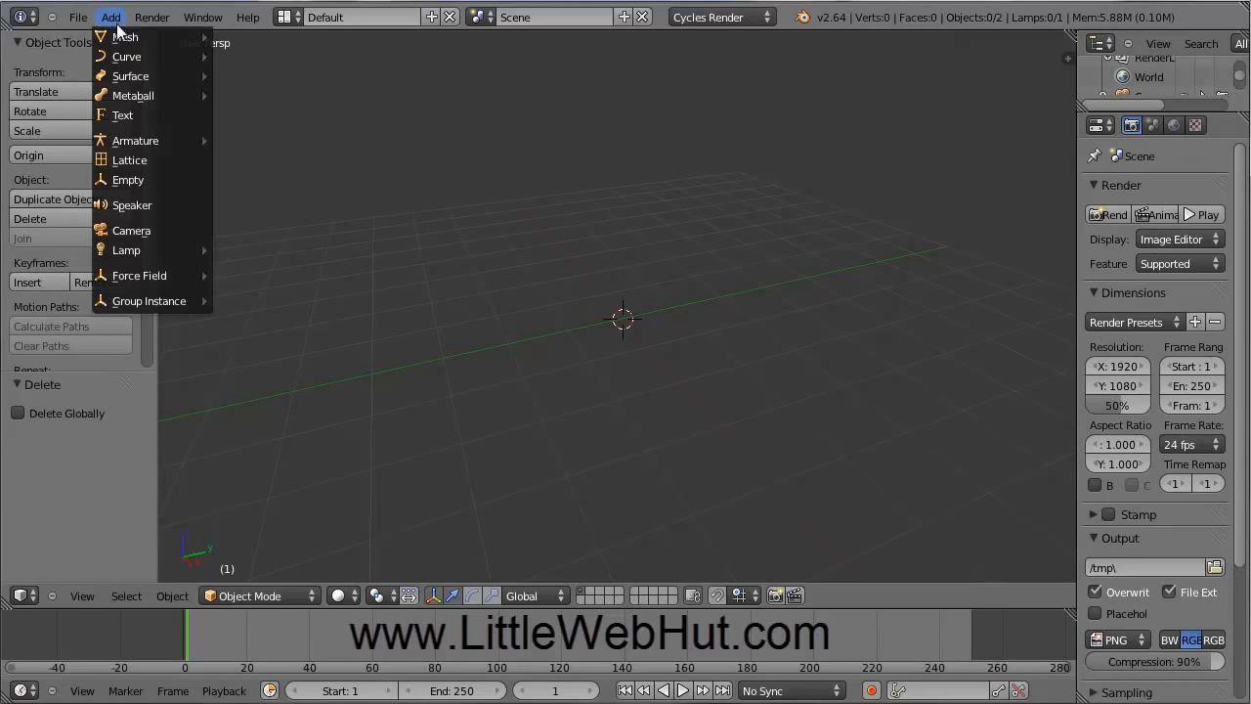
pyautogui.moveTo(142, 40)
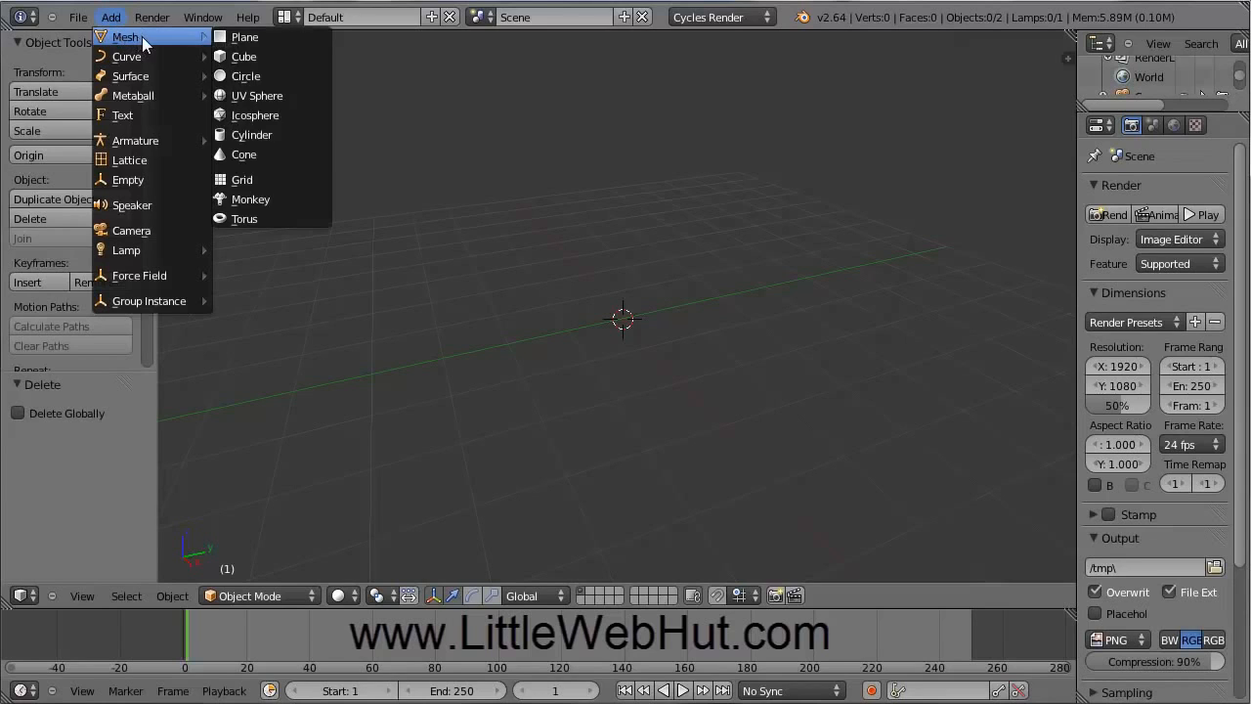
pyautogui.click(271, 135)
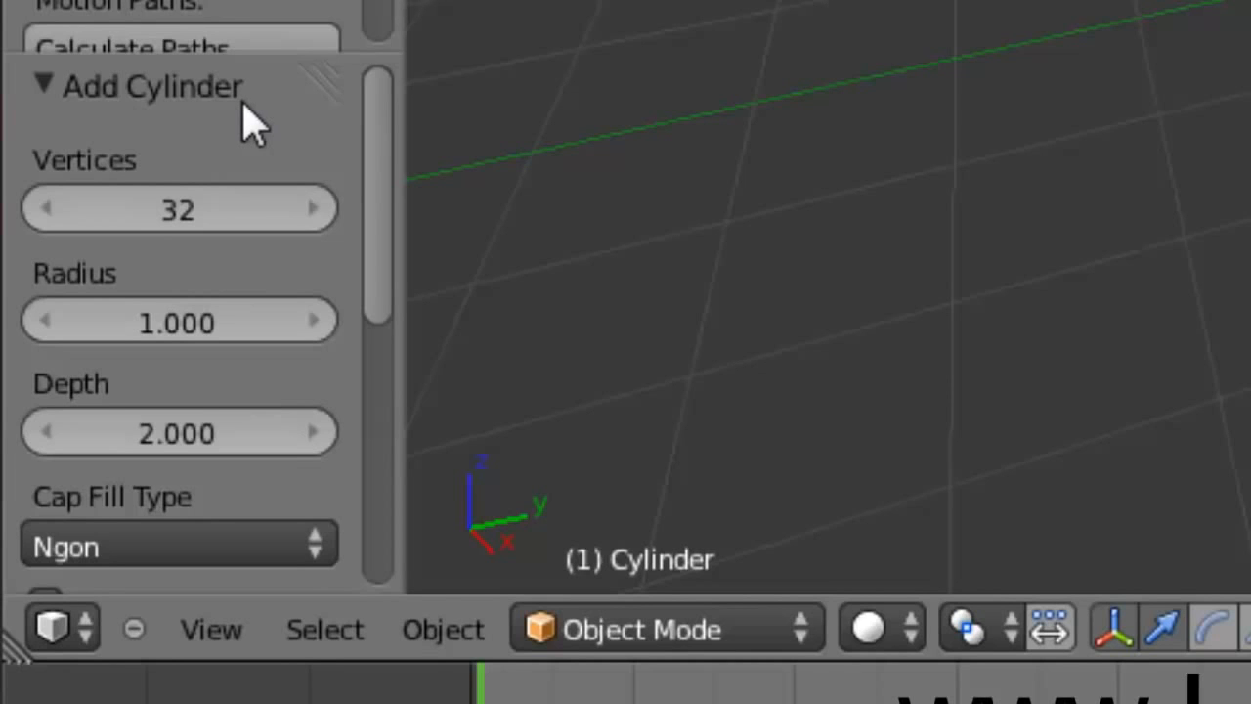
pyautogui.click(301, 565)
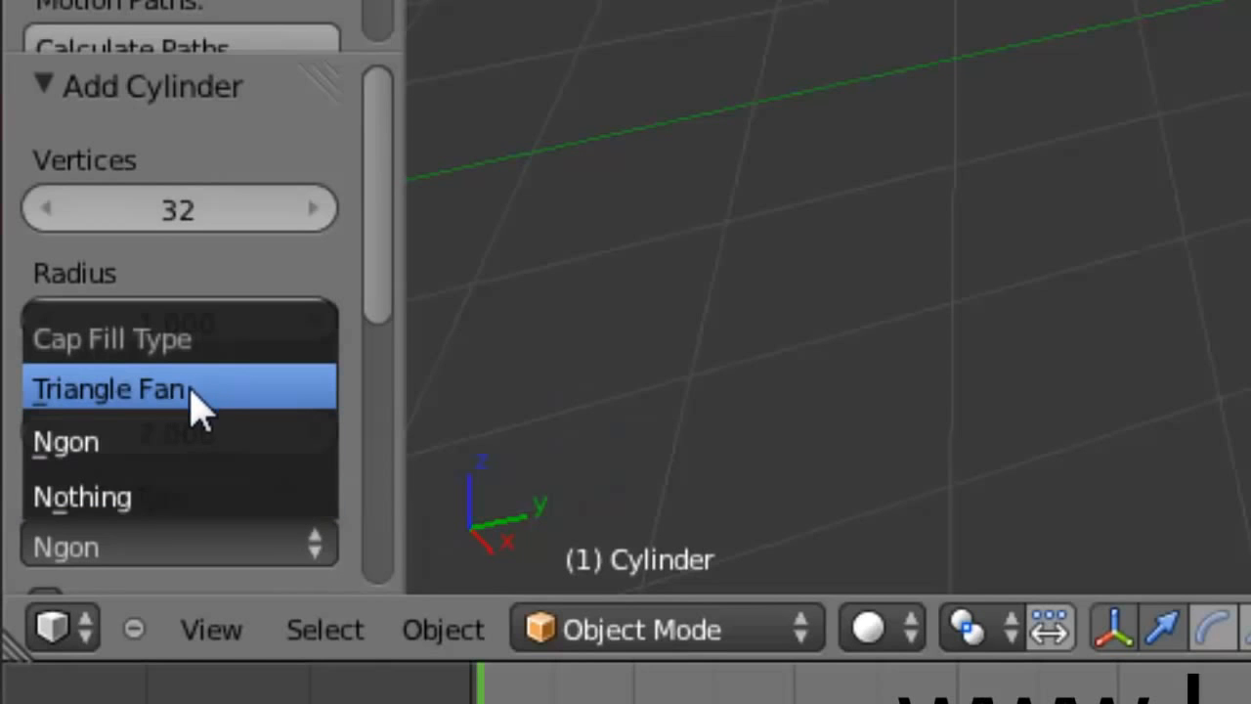
pyautogui.click(233, 396)
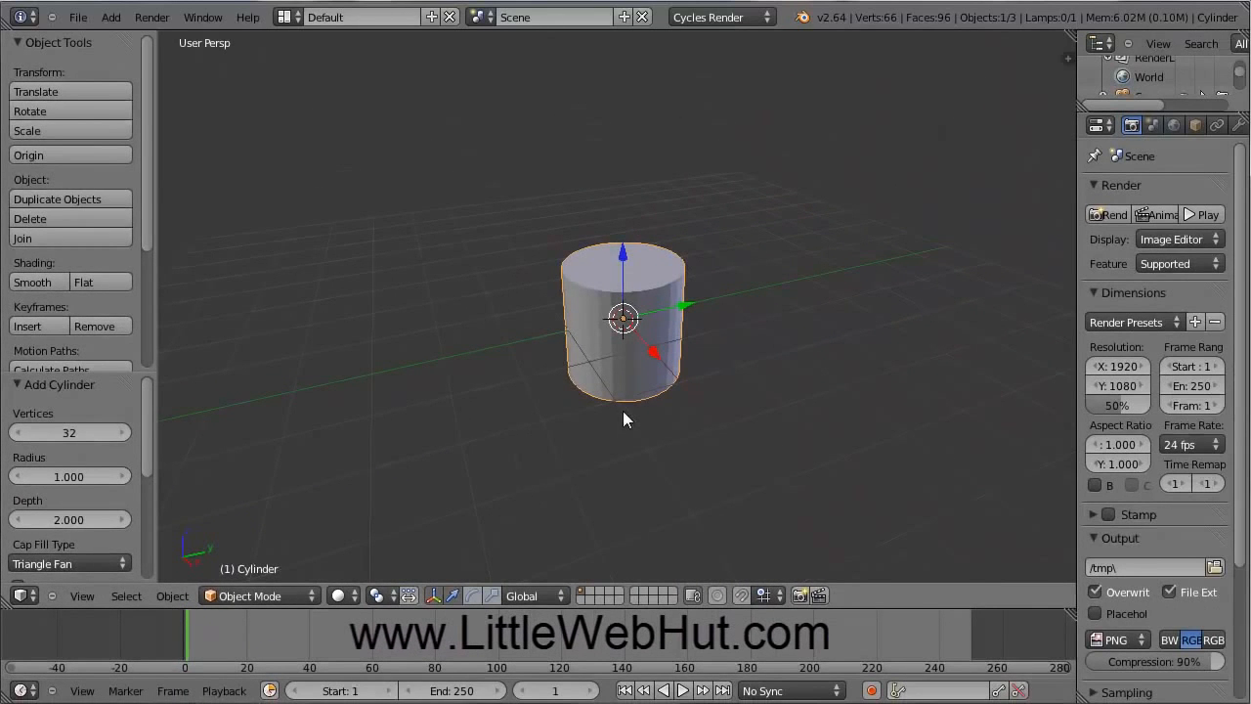
# Put the cylinder in Edit Mode and set the viewport shading to Wireframe
pyautogui.scroll(3, 623, 418)
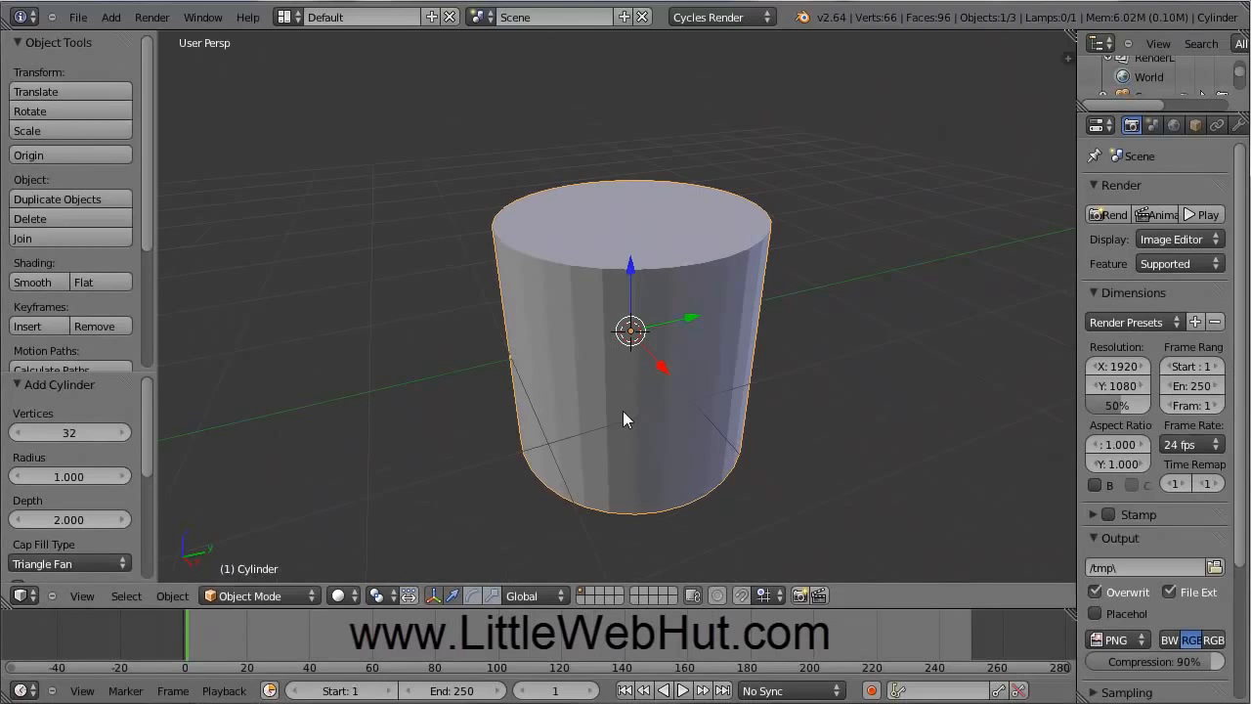
pyautogui.click(310, 596)
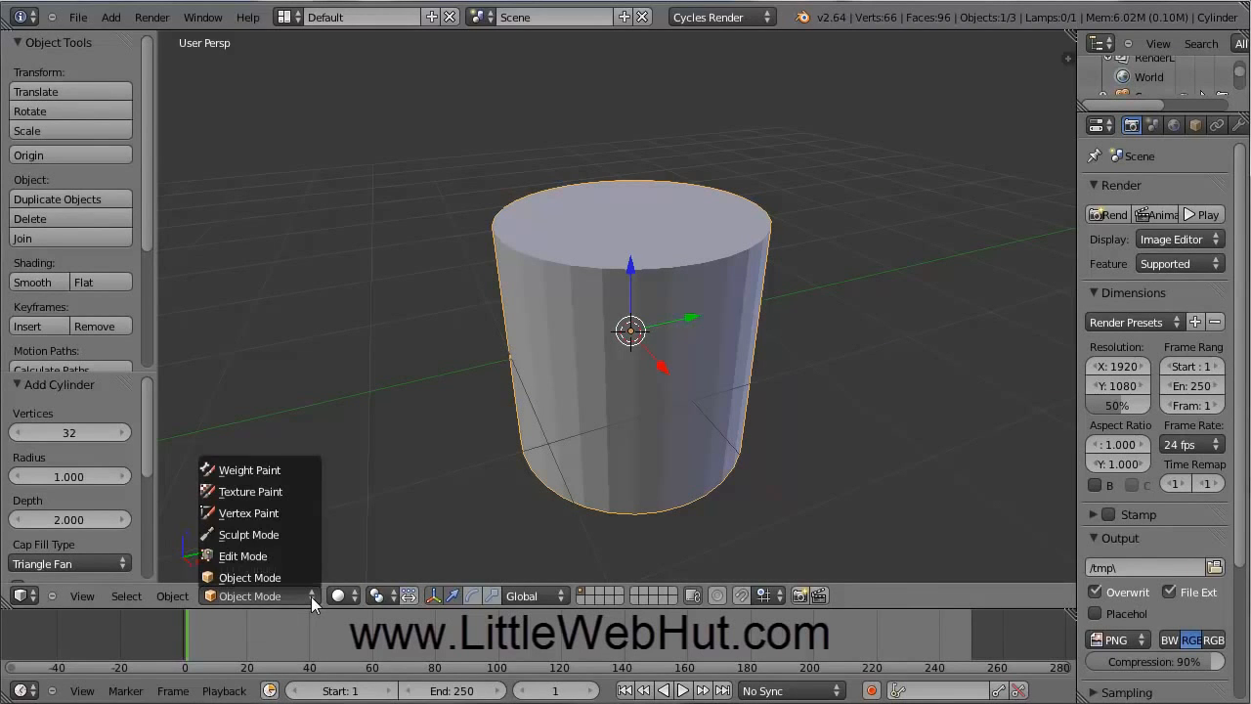
pyautogui.click(255, 559)
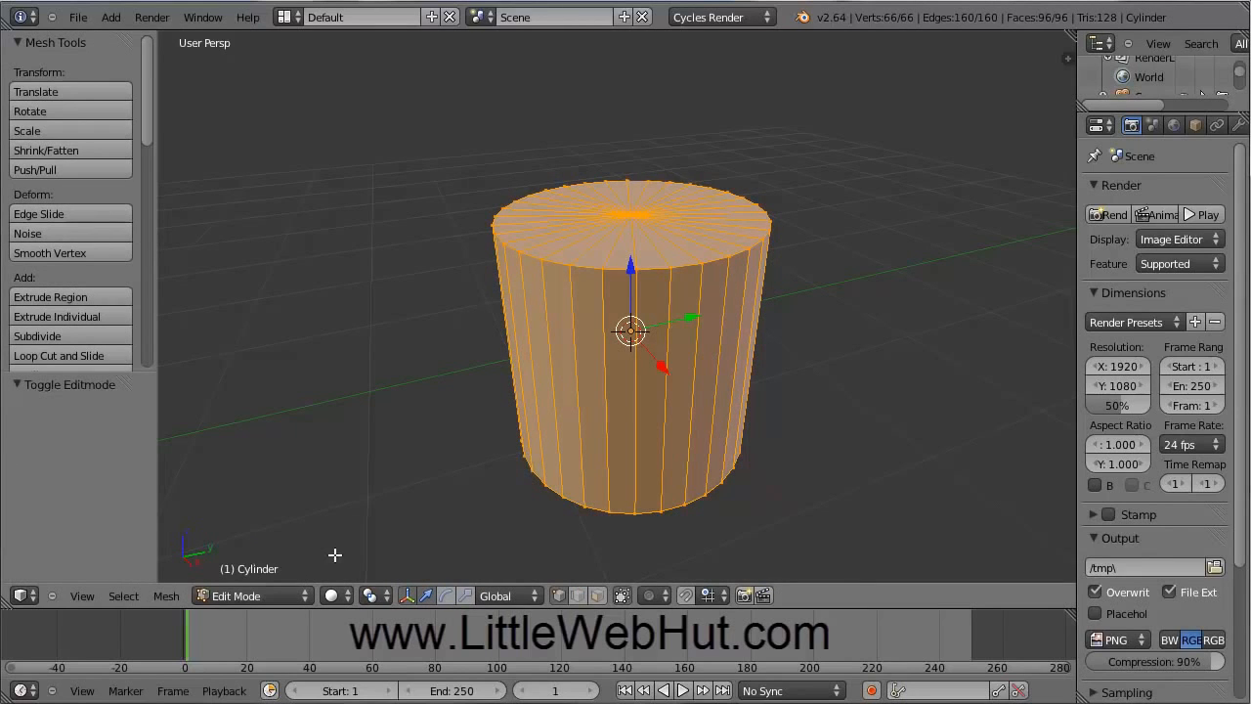
pyautogui.click(348, 596)
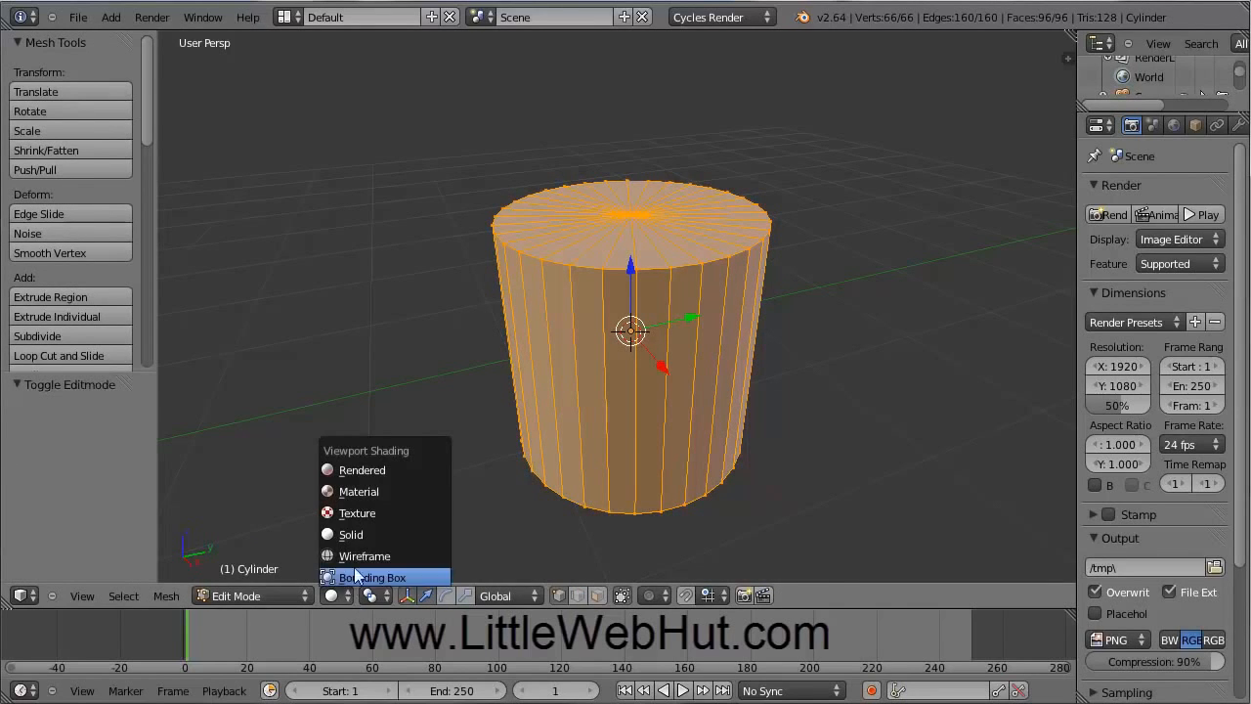
pyautogui.click(358, 556)
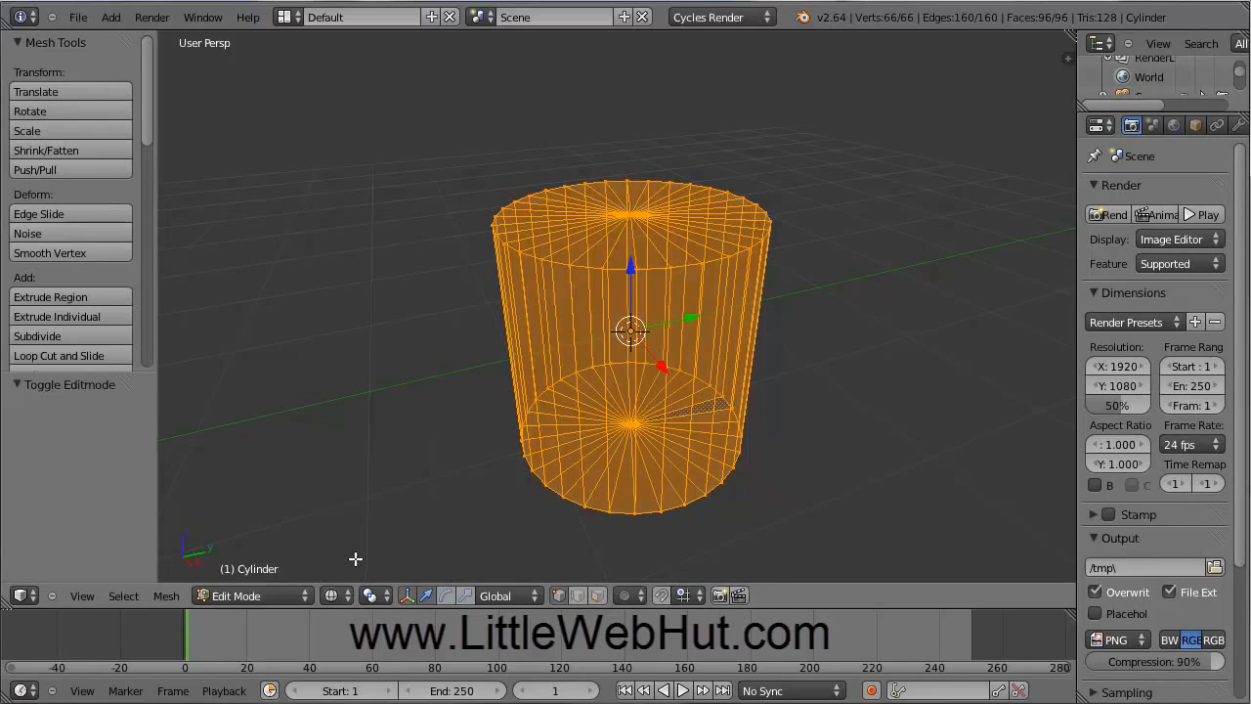
# Delete the centre vertex of the cylinder's top cap to open the top
pyautogui.rightClick(630, 214)
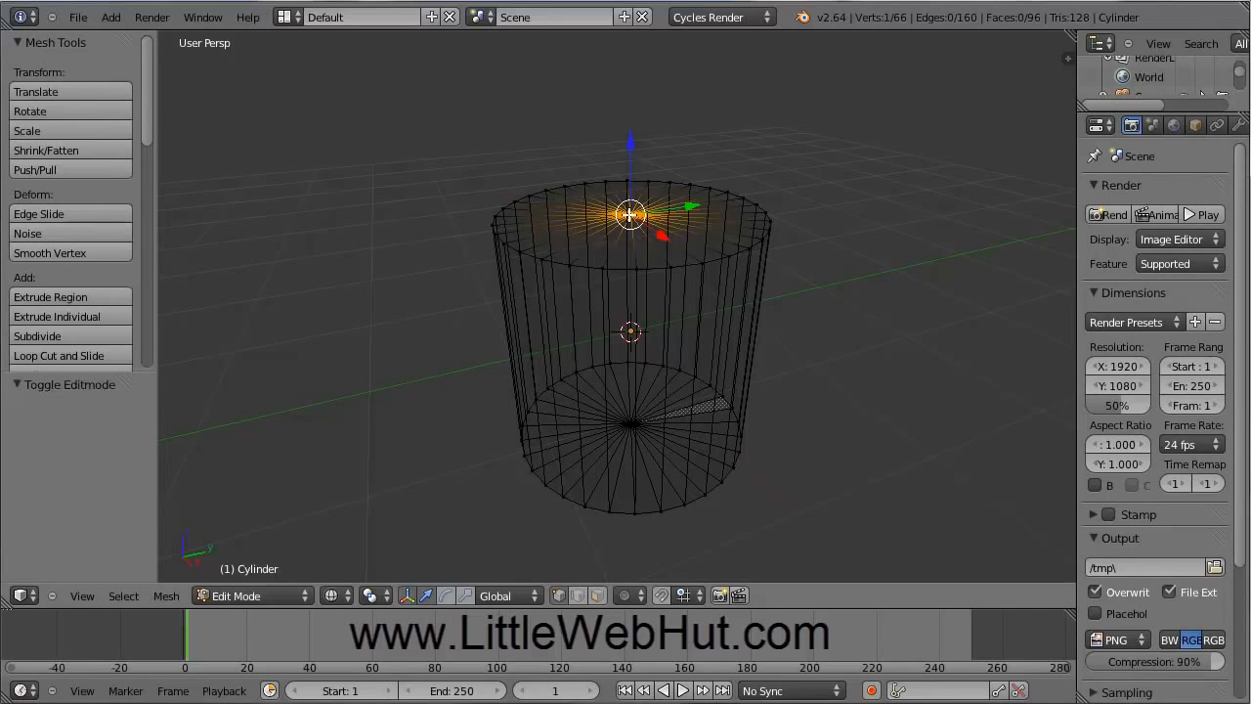
pyautogui.press('x')
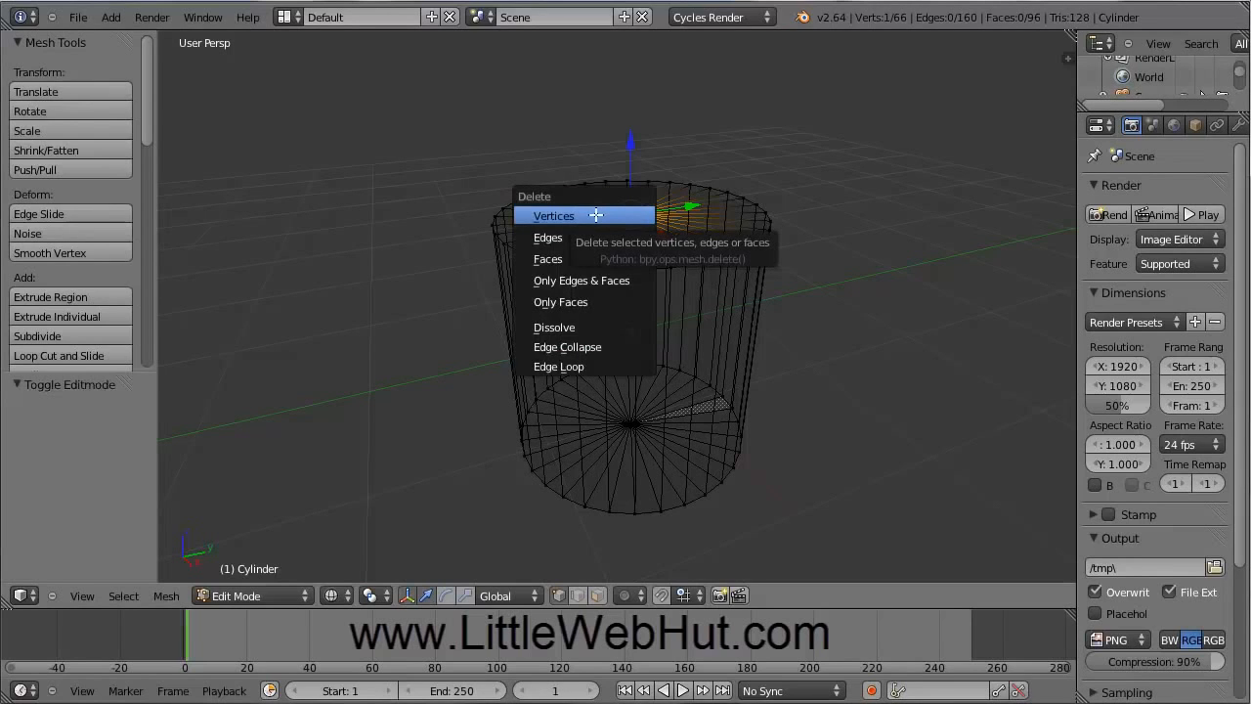
pyautogui.click(591, 216)
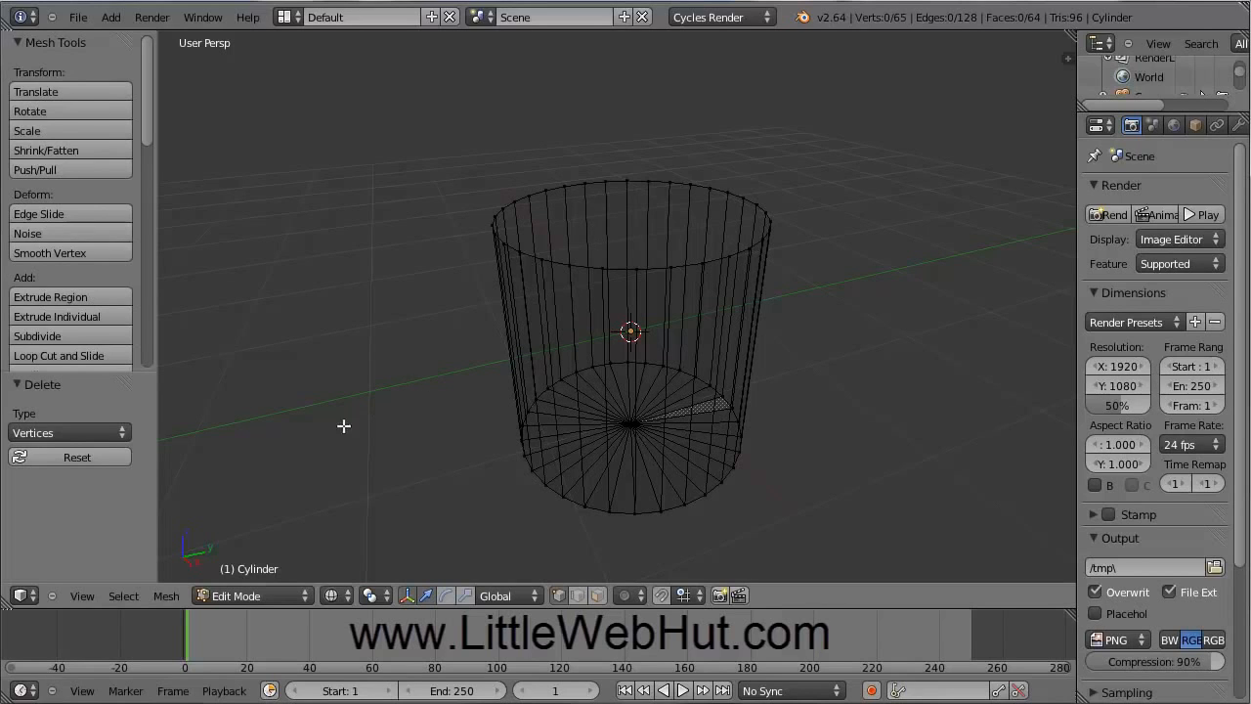
# In front orthographic view, add four evenly spaced horizontal loop cuts around the cylinder's side and leave the whole mesh deselected
pyautogui.click(81, 596)
pyautogui.press('KP_1')
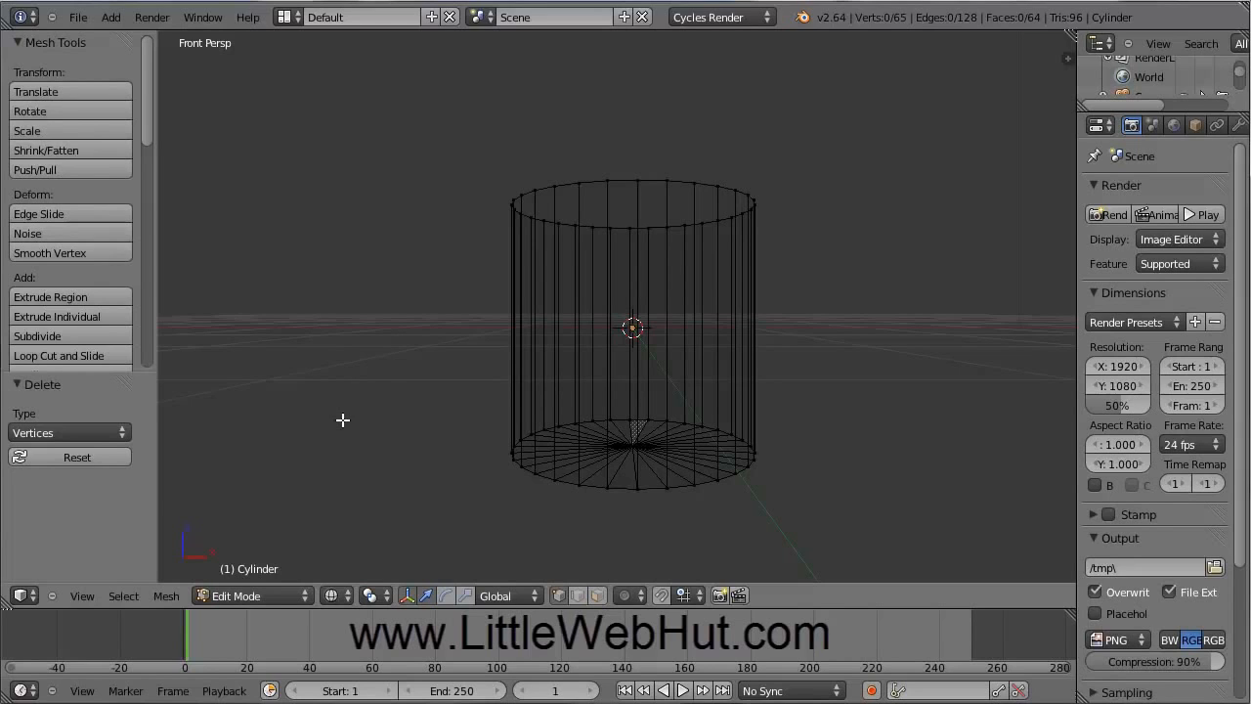
pyautogui.press('KP_5')
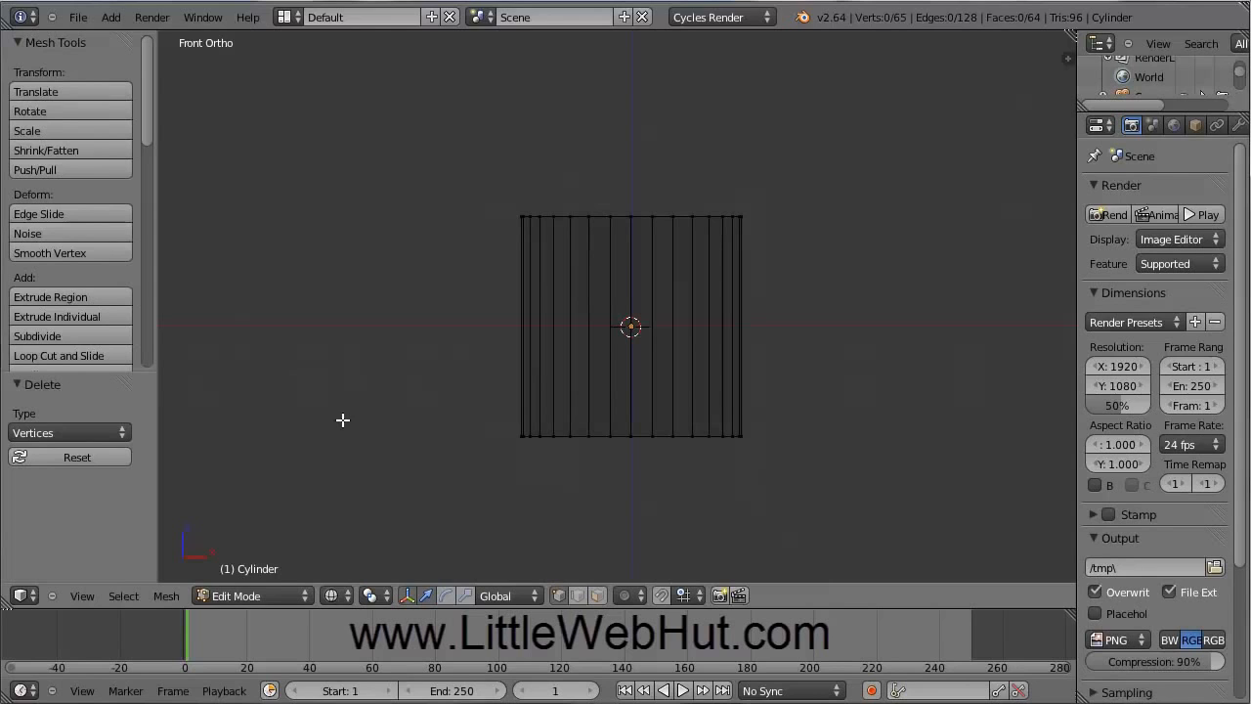
pyautogui.scroll(2, 433, 335)
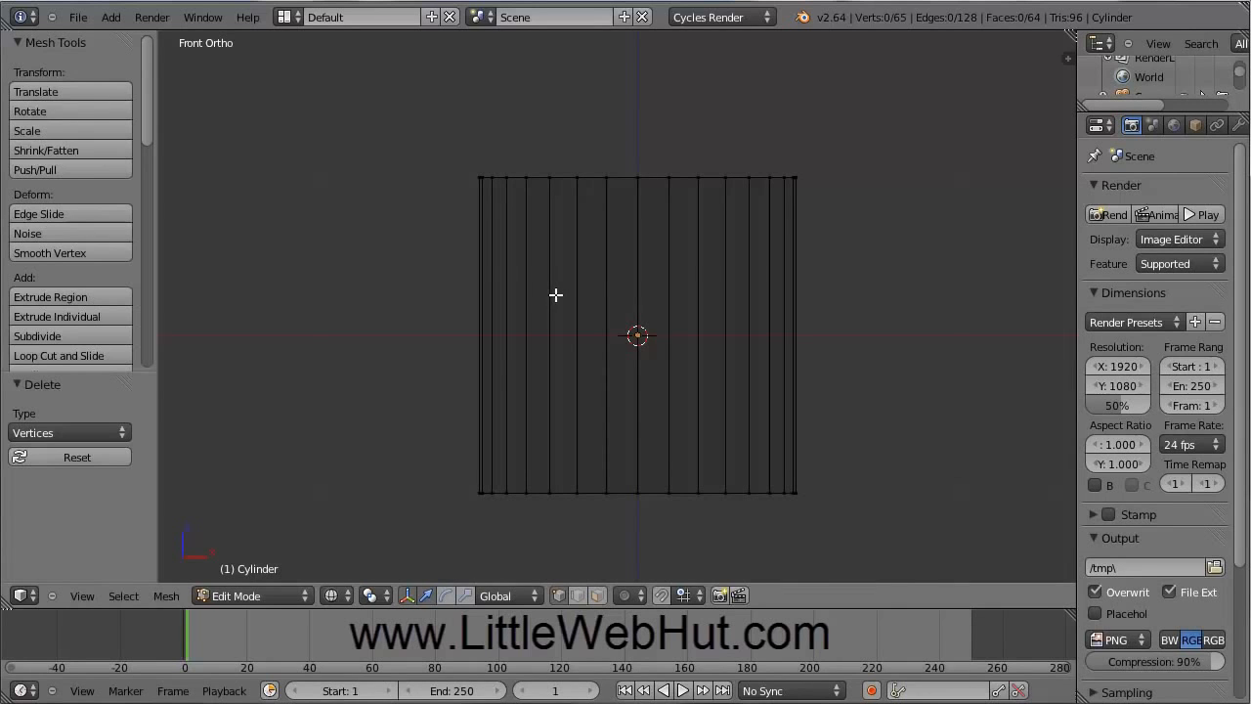
pyautogui.hotkey('ctrl', 'r')
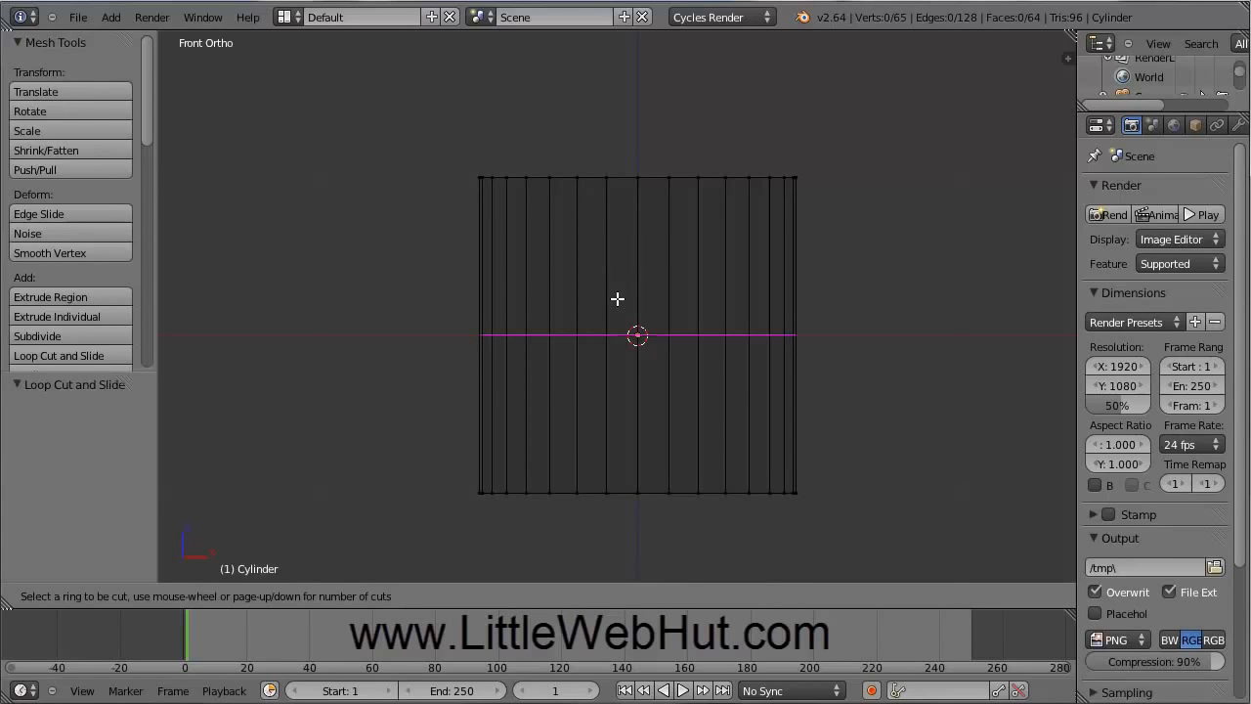
pyautogui.scroll(3, 617, 298)
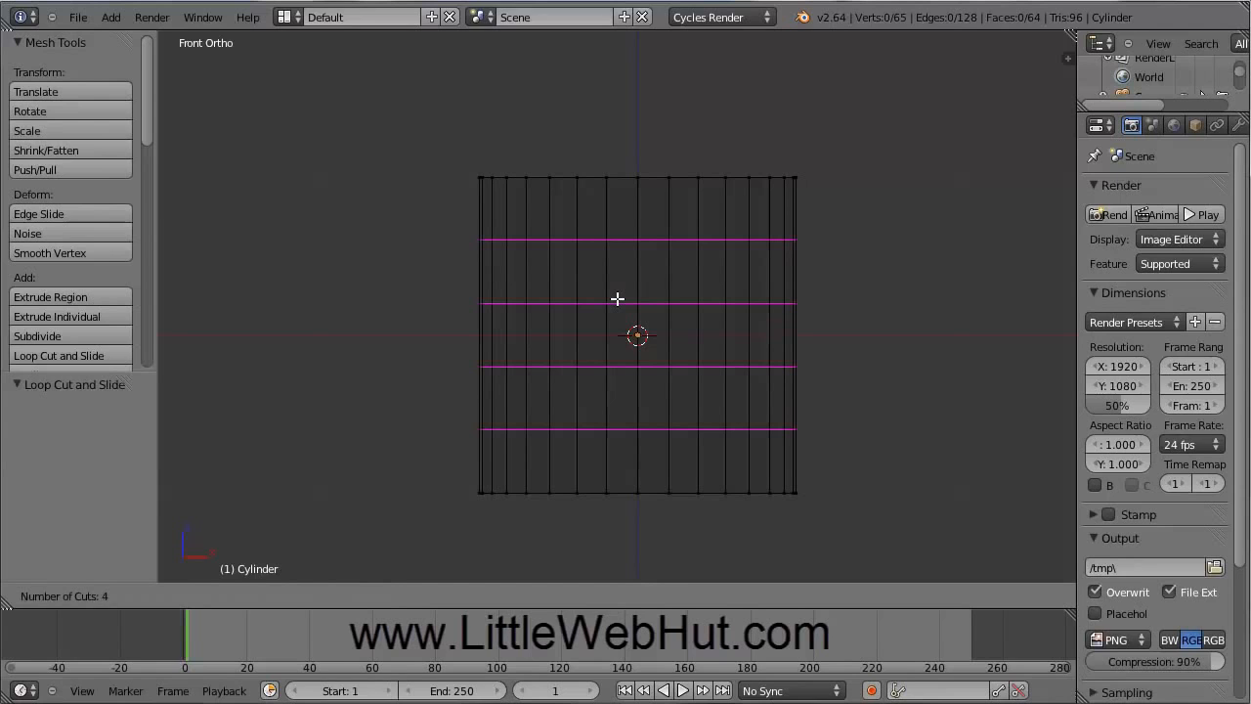
pyautogui.click(617, 298)
pyautogui.rightClick(616, 299)
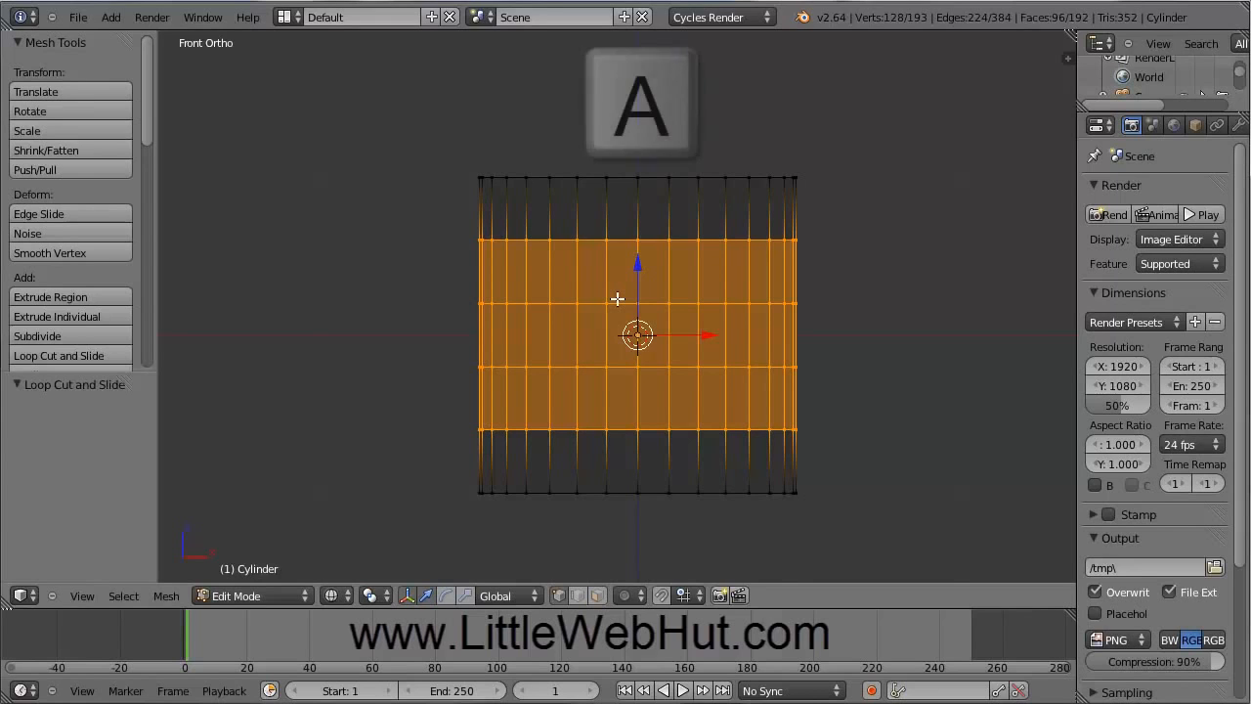
pyautogui.press('a')
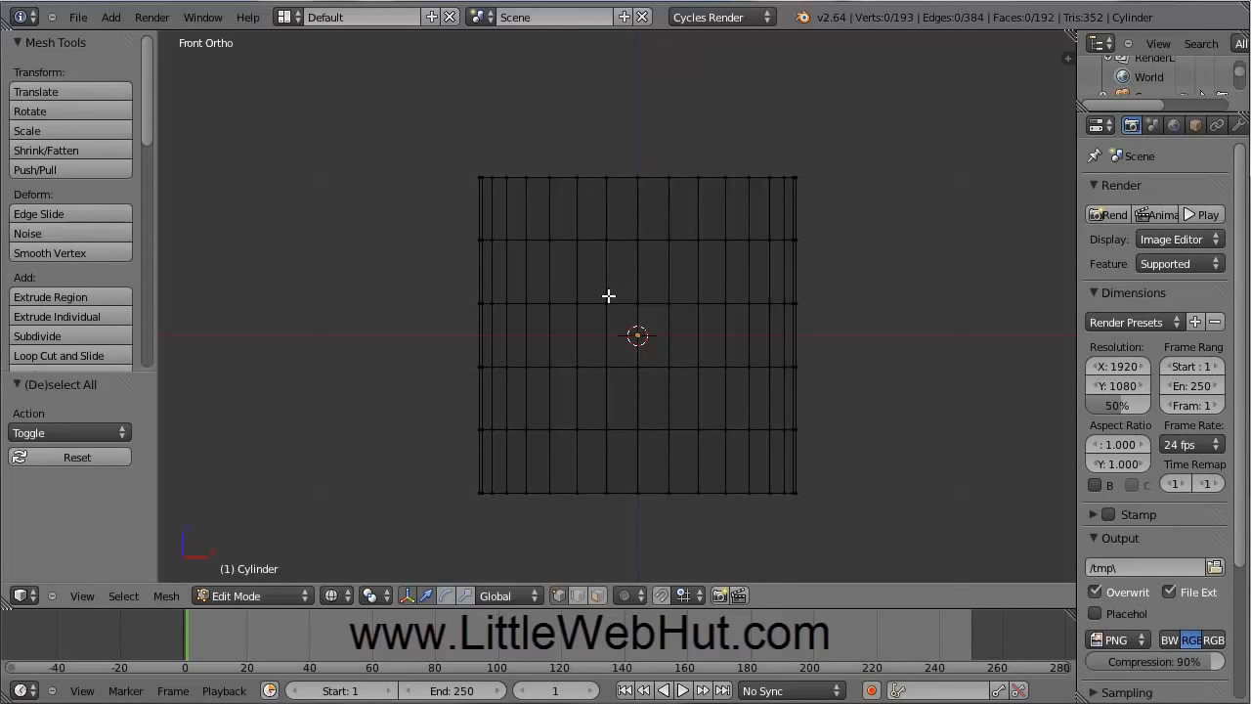
pyautogui.press('a')
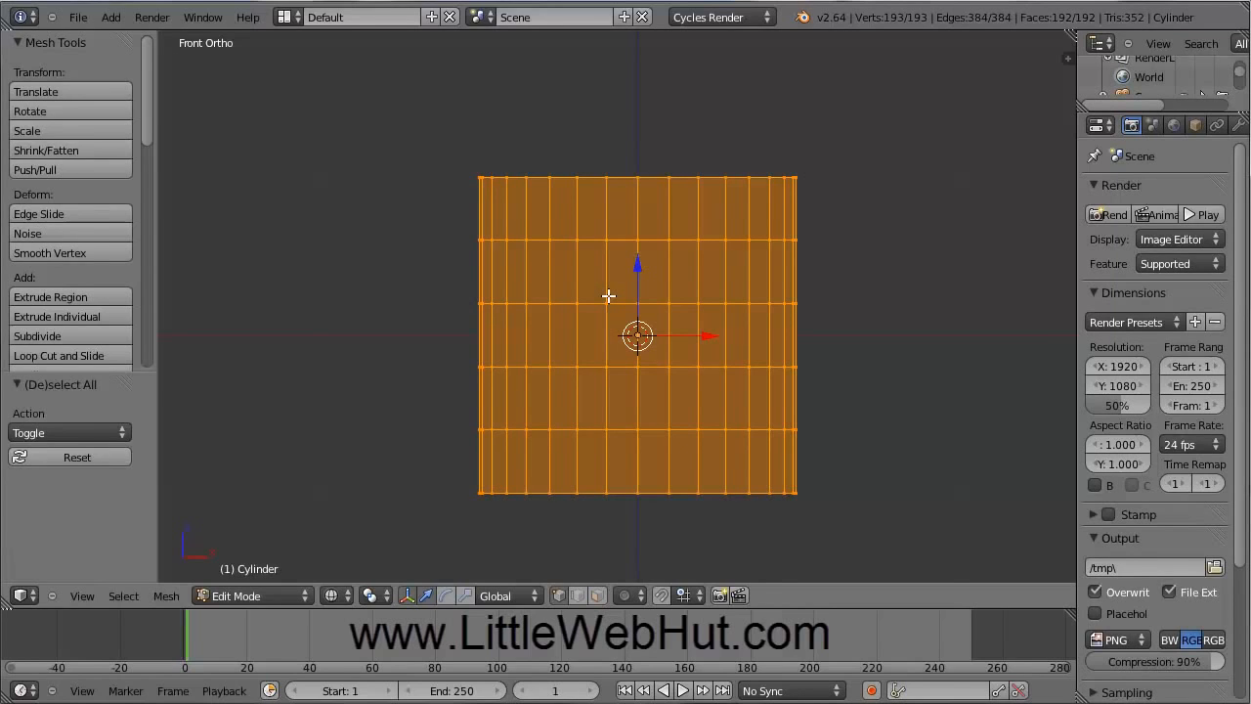
pyautogui.press('a')
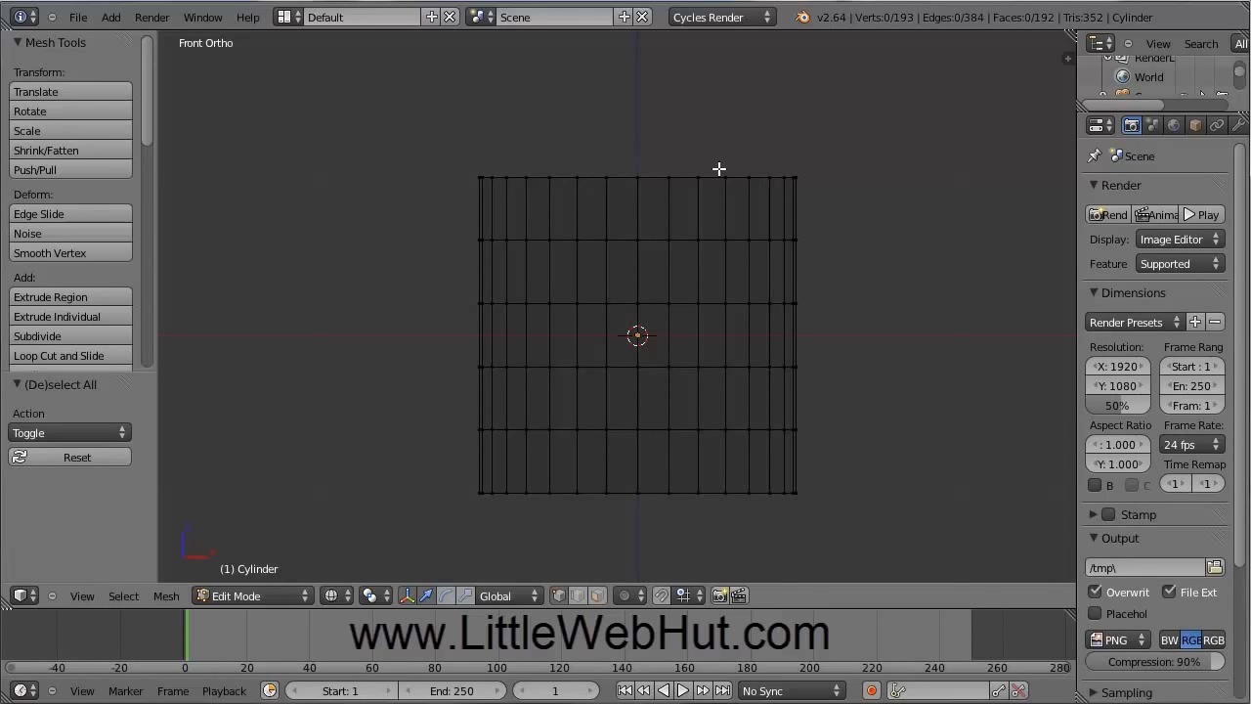
# Lower the cylinder's top vertex ring by about 0.2 along Z, scale it to 0.9, and deselect it
pyautogui.press('b')
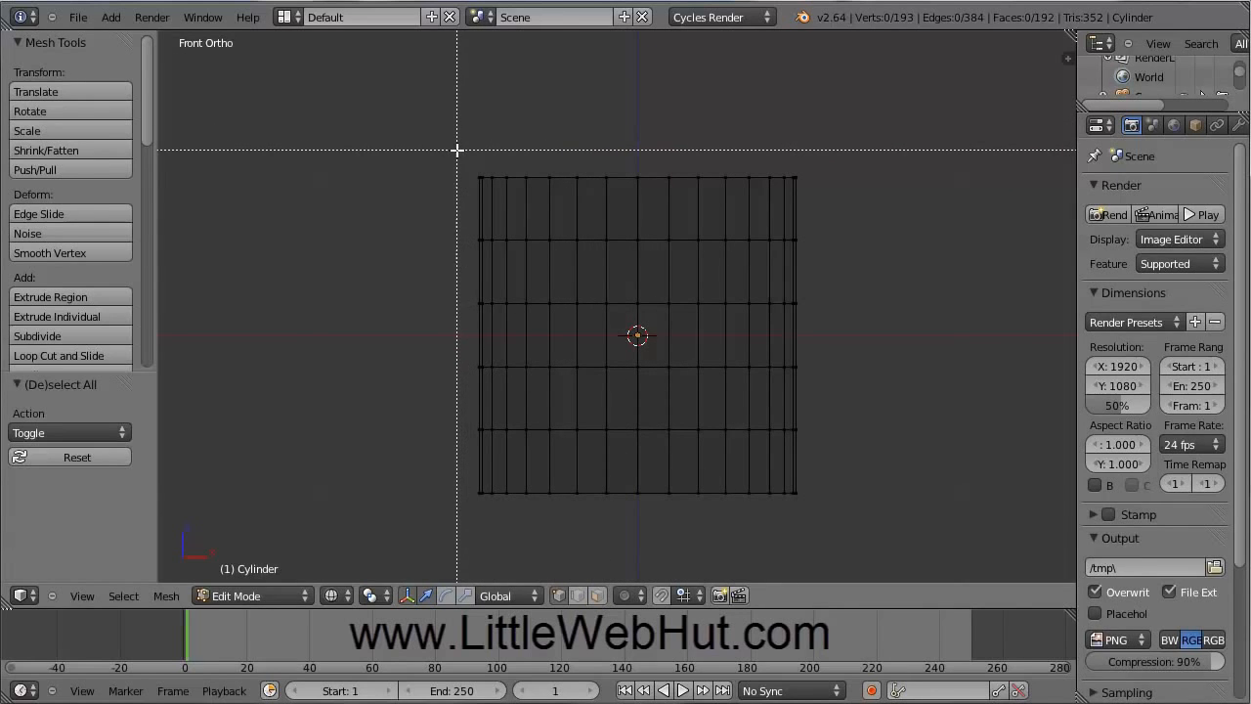
pyautogui.moveTo(456, 149); pyautogui.dragTo(823, 195)
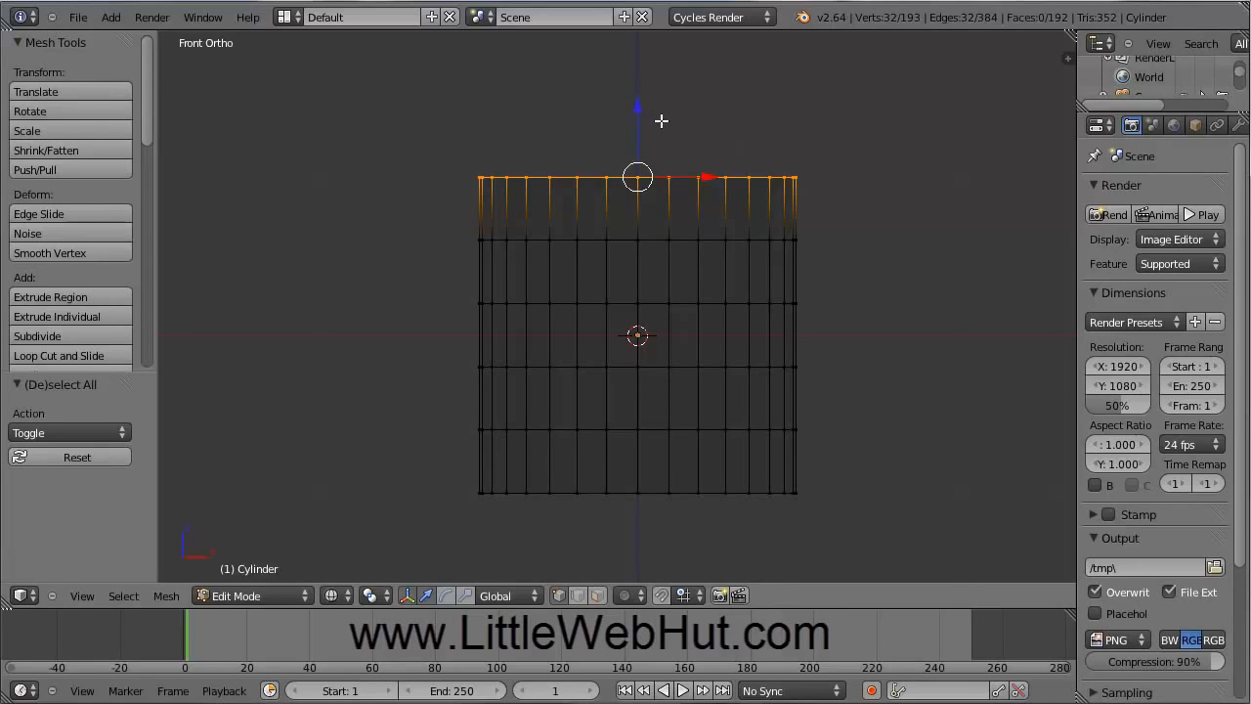
pyautogui.moveTo(637, 109); pyautogui.dragTo(637, 142)
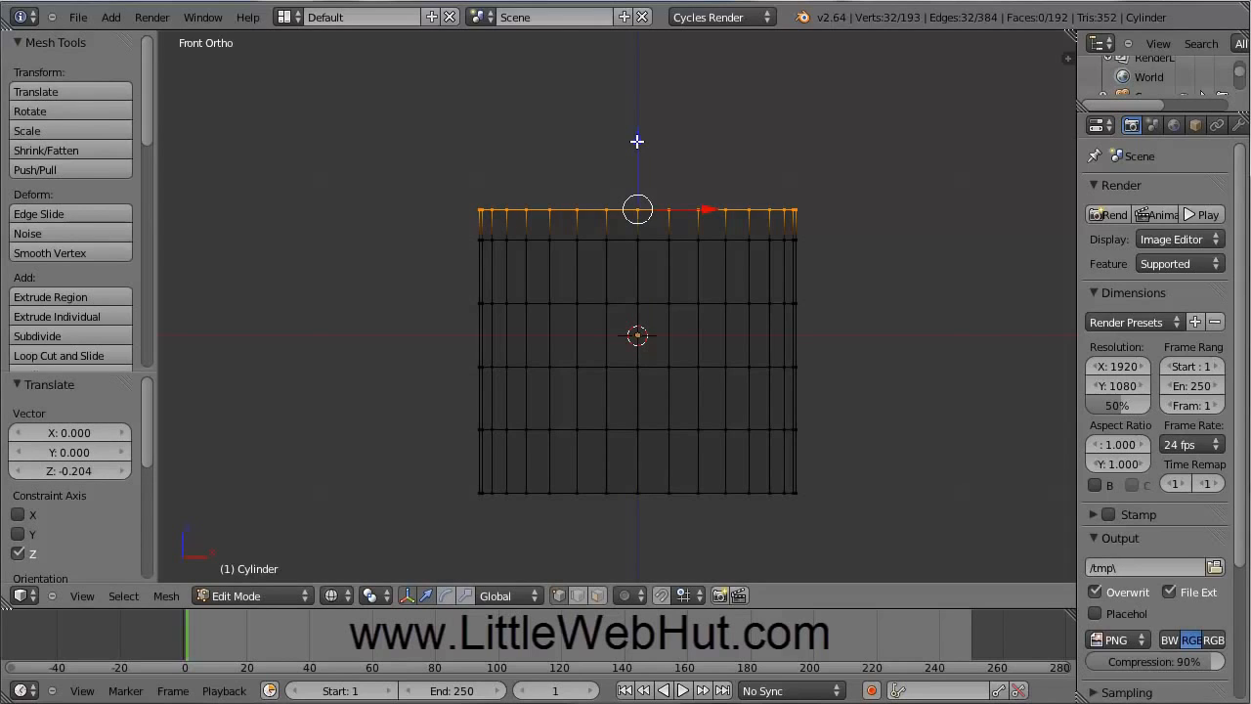
pyautogui.press('s')
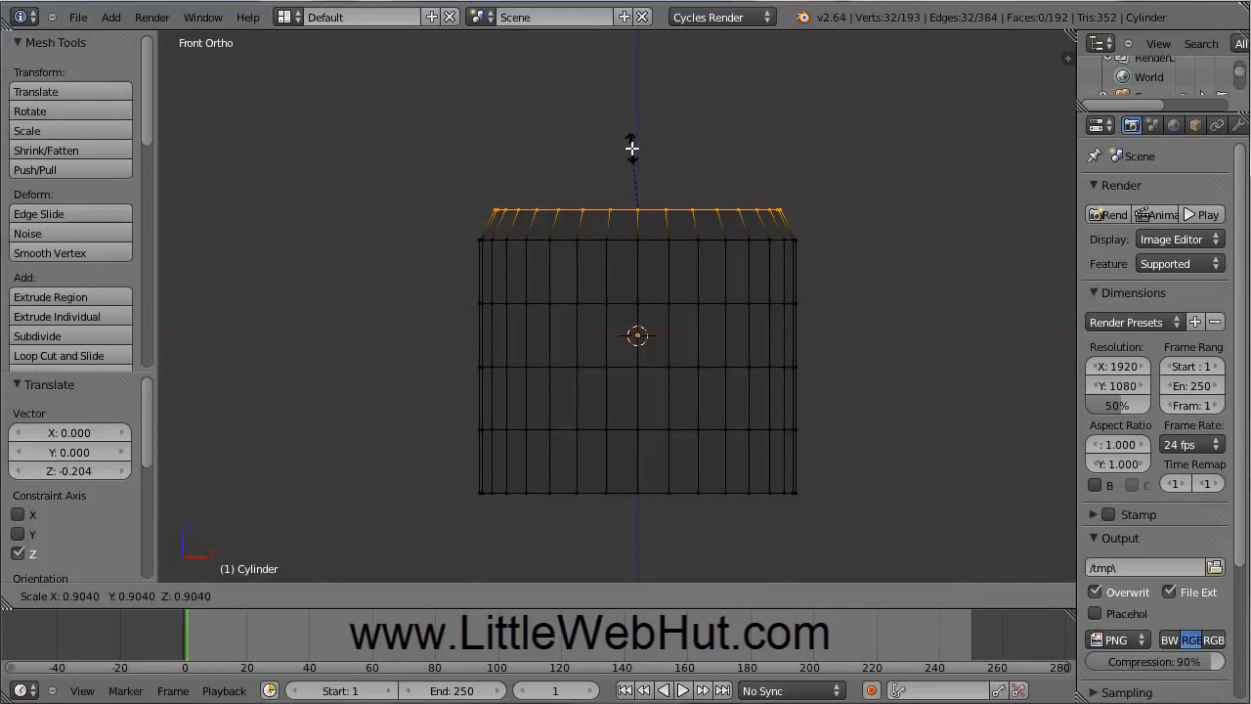
pyautogui.write('0.9')
pyautogui.press('Return')
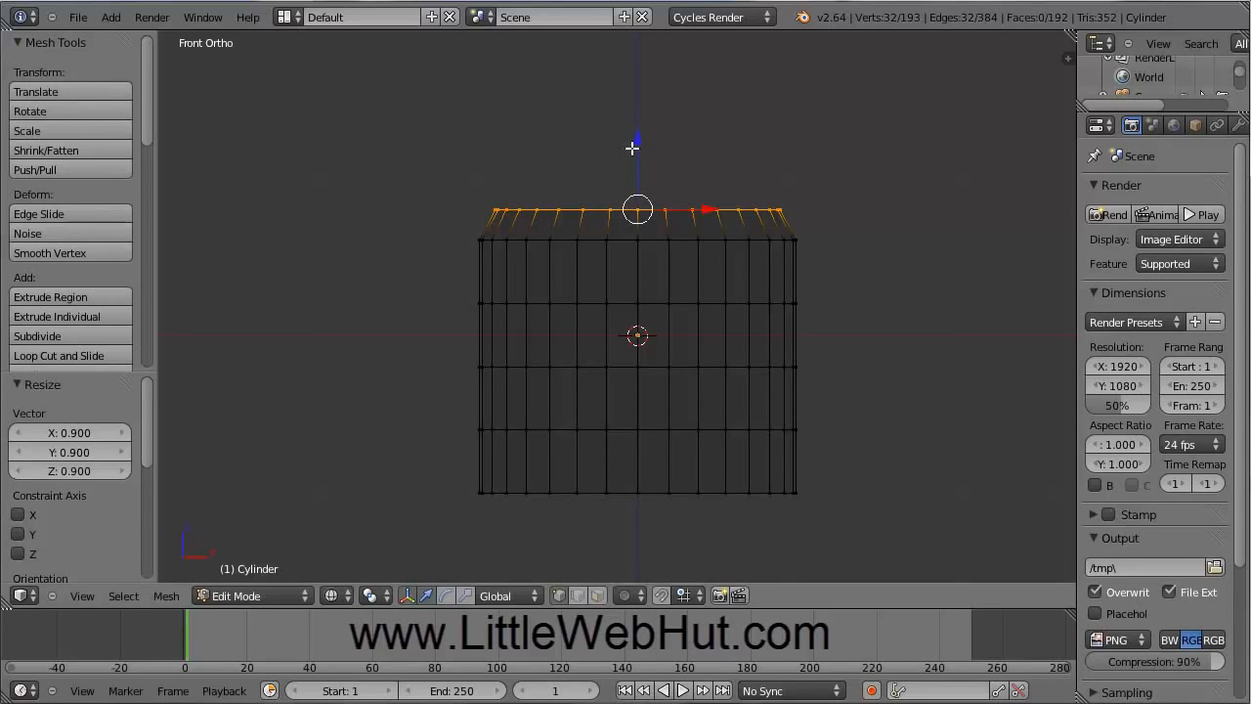
pyautogui.press('a')
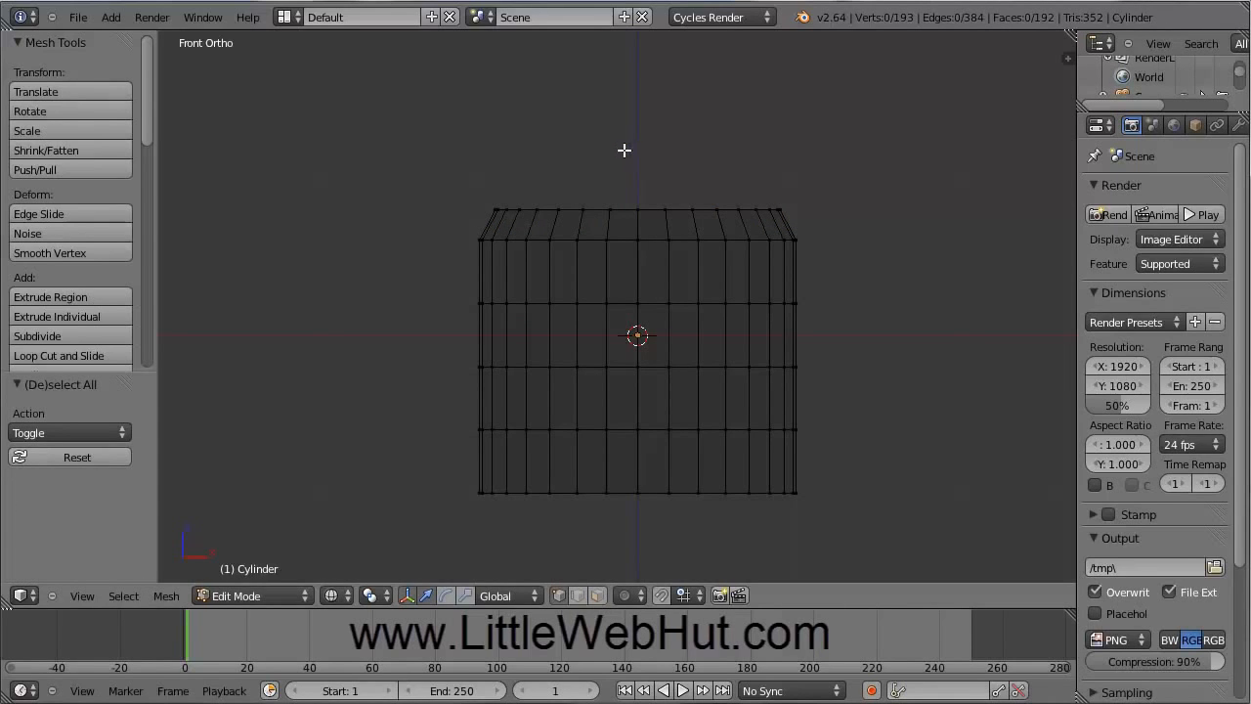
# Scale the two middle edge loops of the cylinder together by 1.05 to bulge its side, and deselect them
pyautogui.press('b')
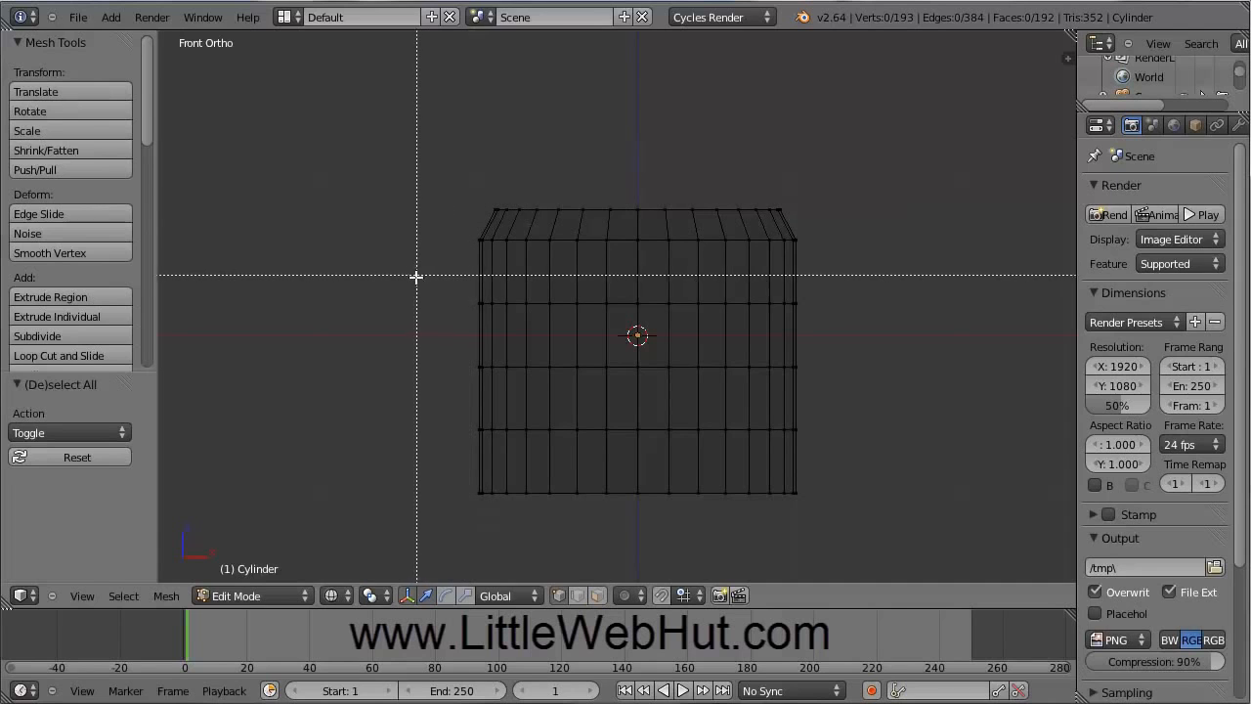
pyautogui.moveTo(416, 279); pyautogui.dragTo(840, 385)
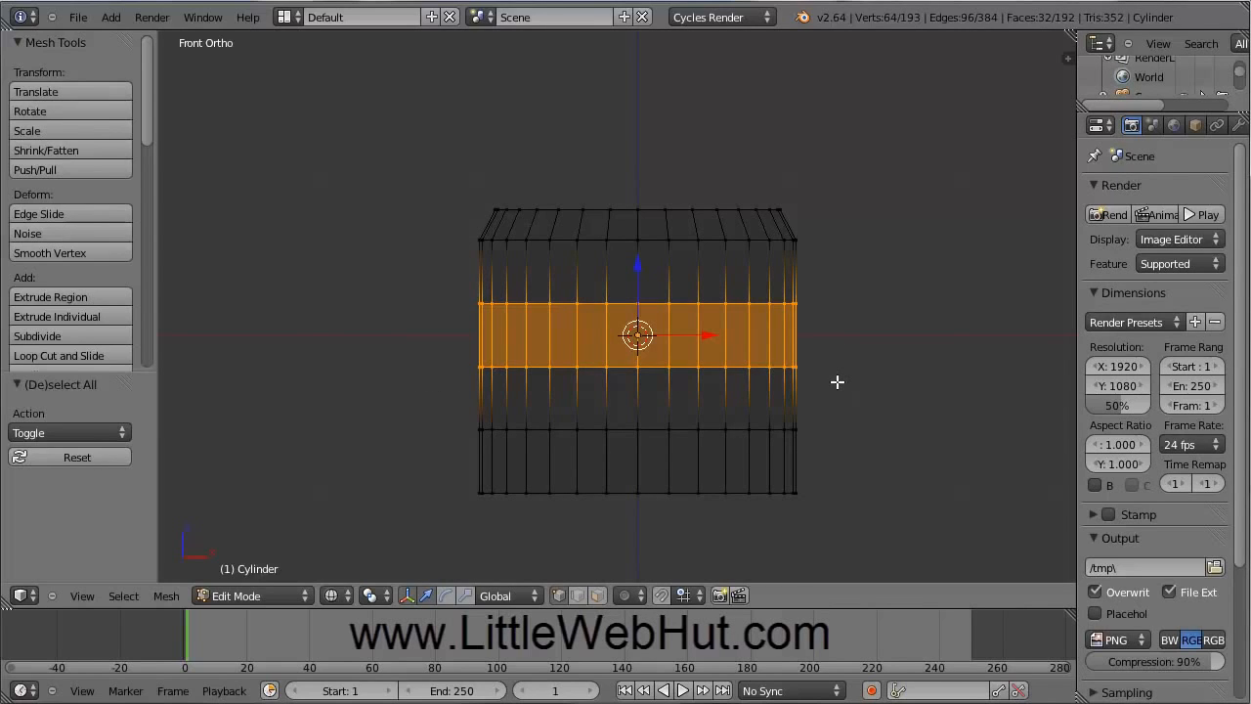
pyautogui.press('s')
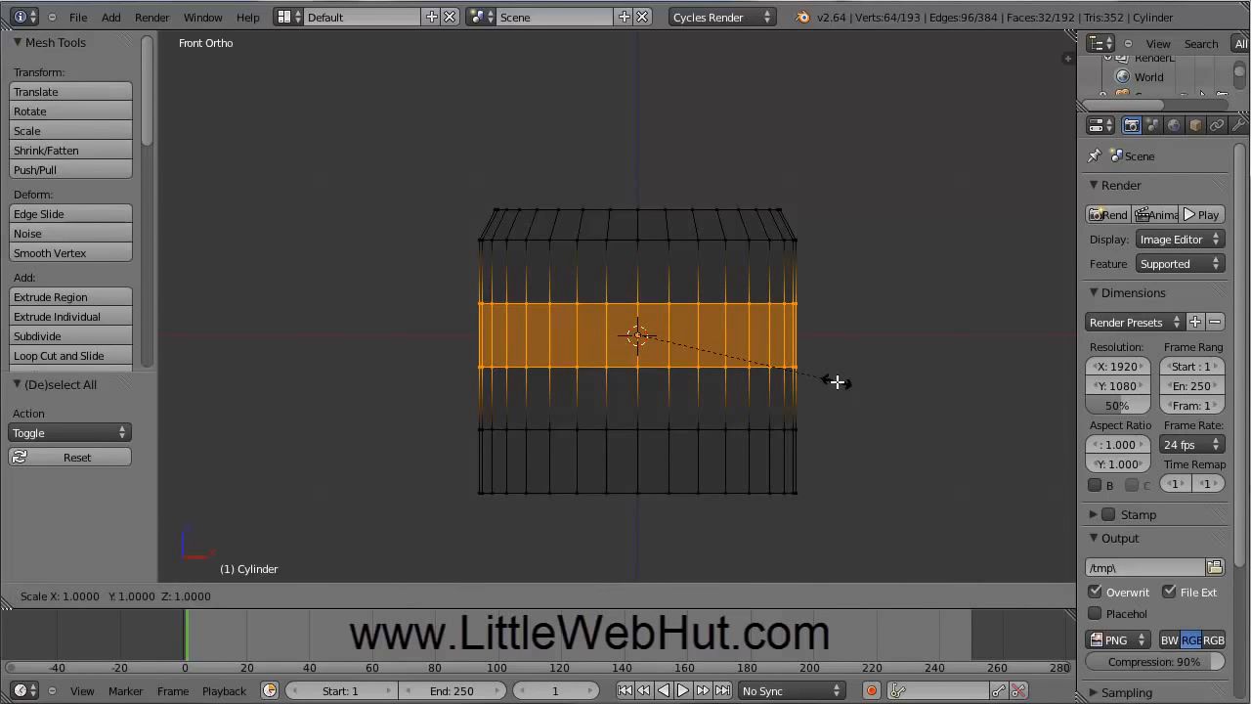
pyautogui.write('1.05')
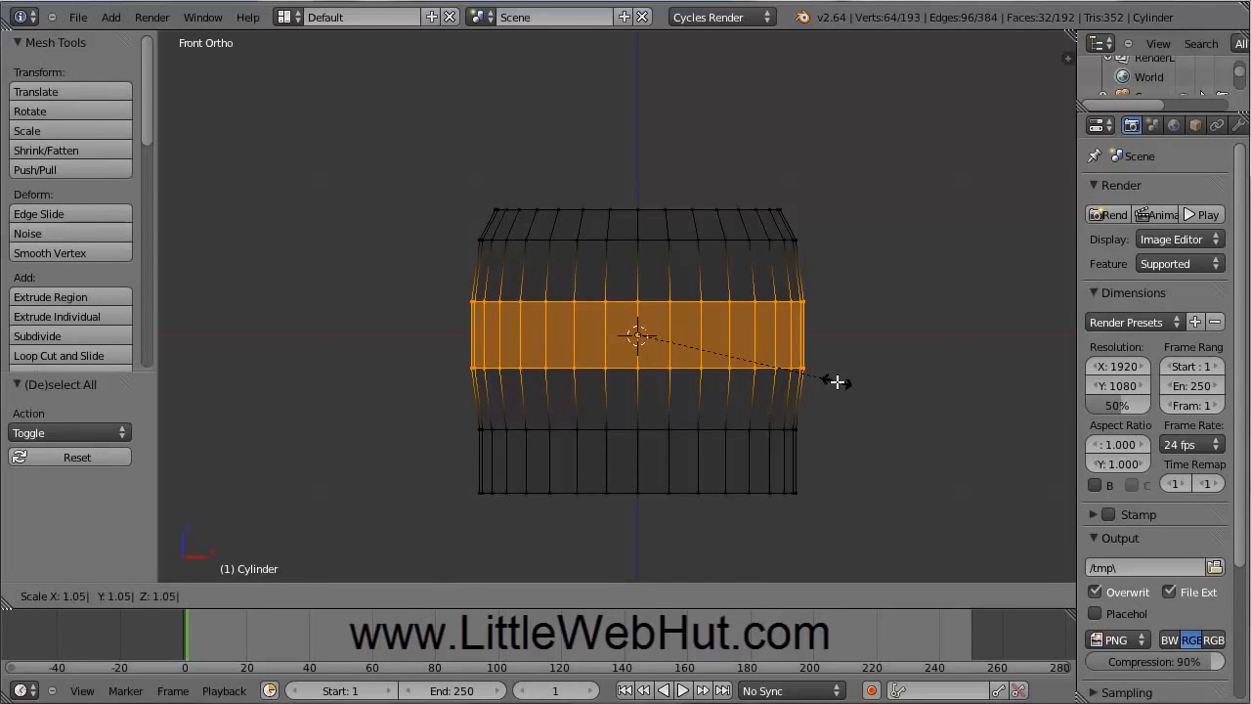
pyautogui.press('Return')
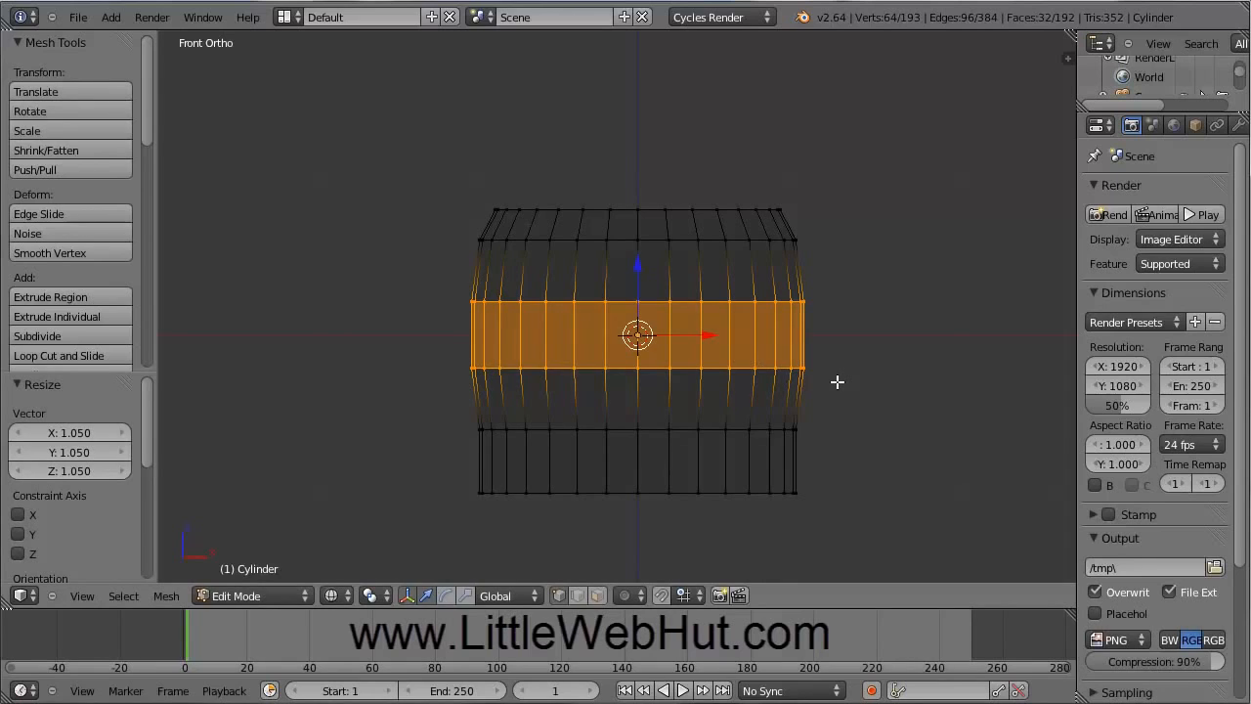
pyautogui.press('a')
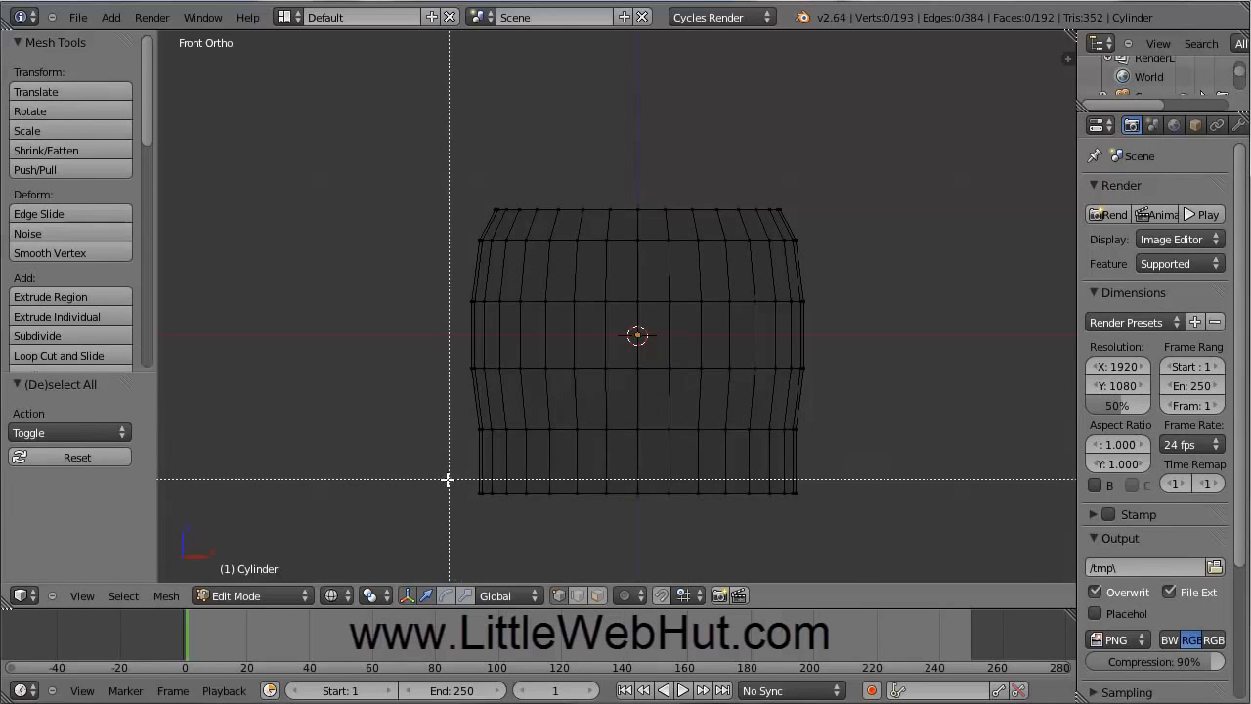
# Scale all the vertices of the cylinder's bottom cap by 0.8 to narrow the base, and deselect them
pyautogui.moveTo(428, 476); pyautogui.dragTo(831, 524)
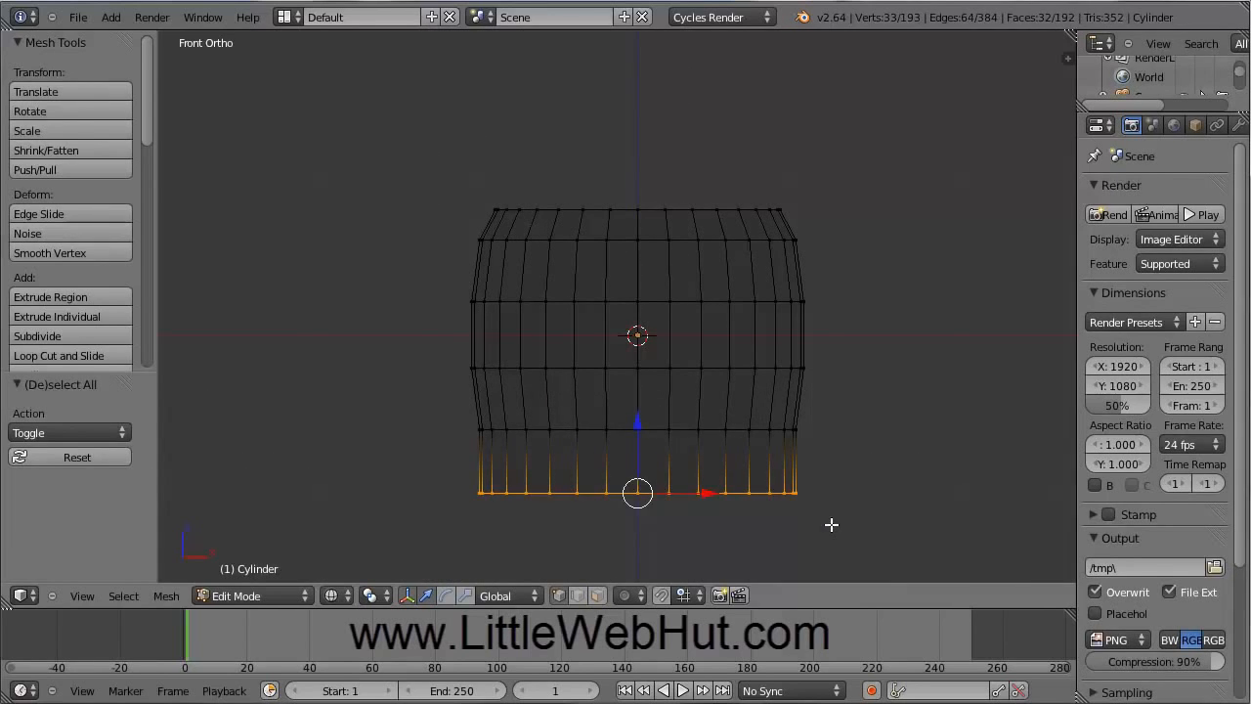
pyautogui.press('s')
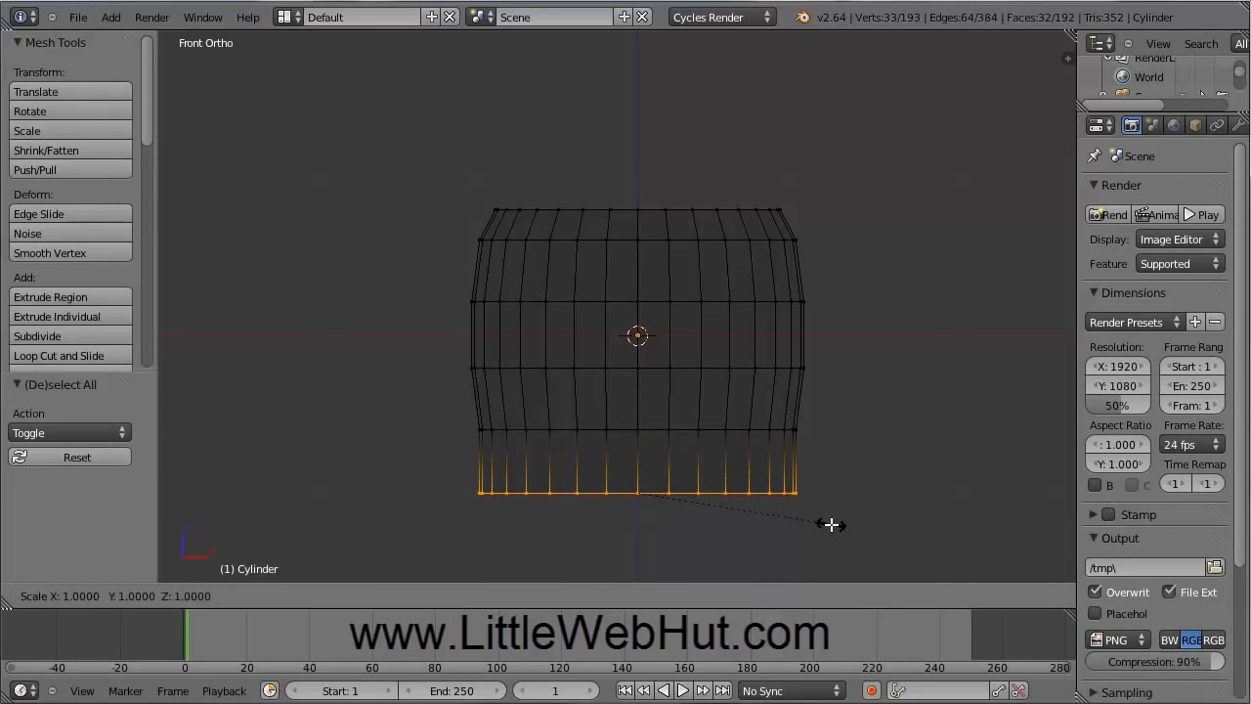
pyautogui.press('0')
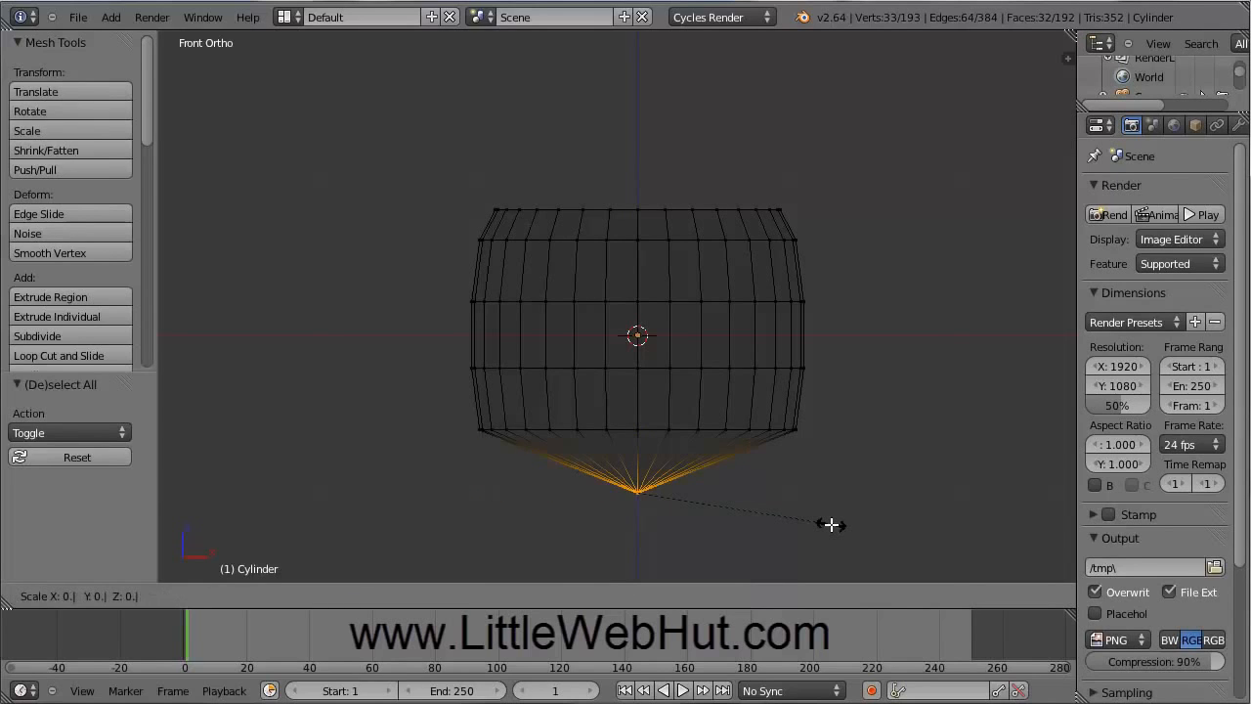
pyautogui.press('8')
pyautogui.press('Return')
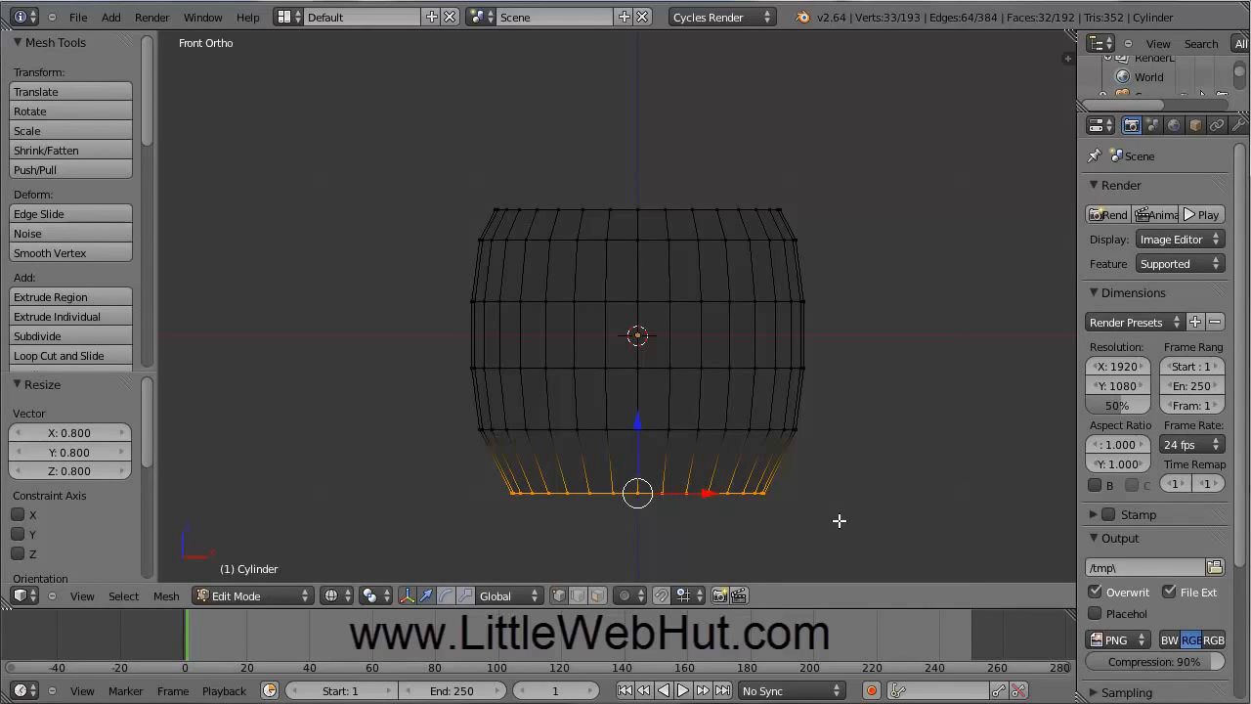
pyautogui.press('a')
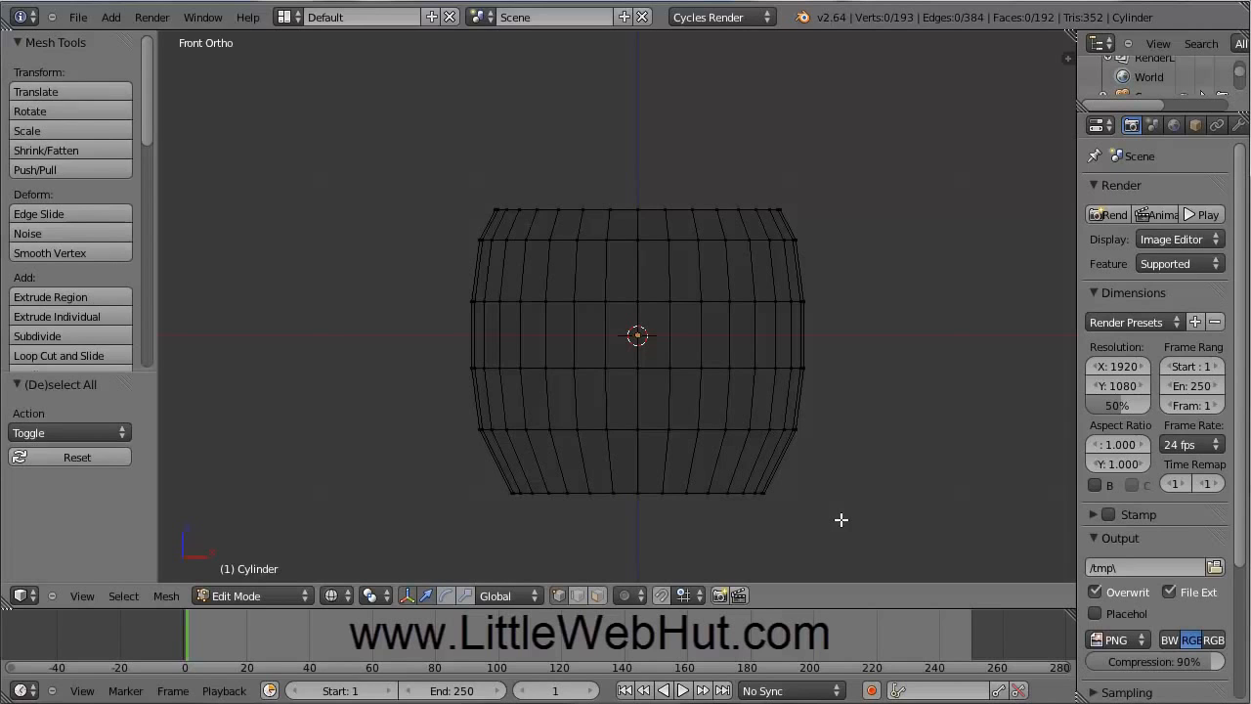
# Return the cylinder to Object Mode and set the viewport shading to Solid
pyautogui.click(304, 597)
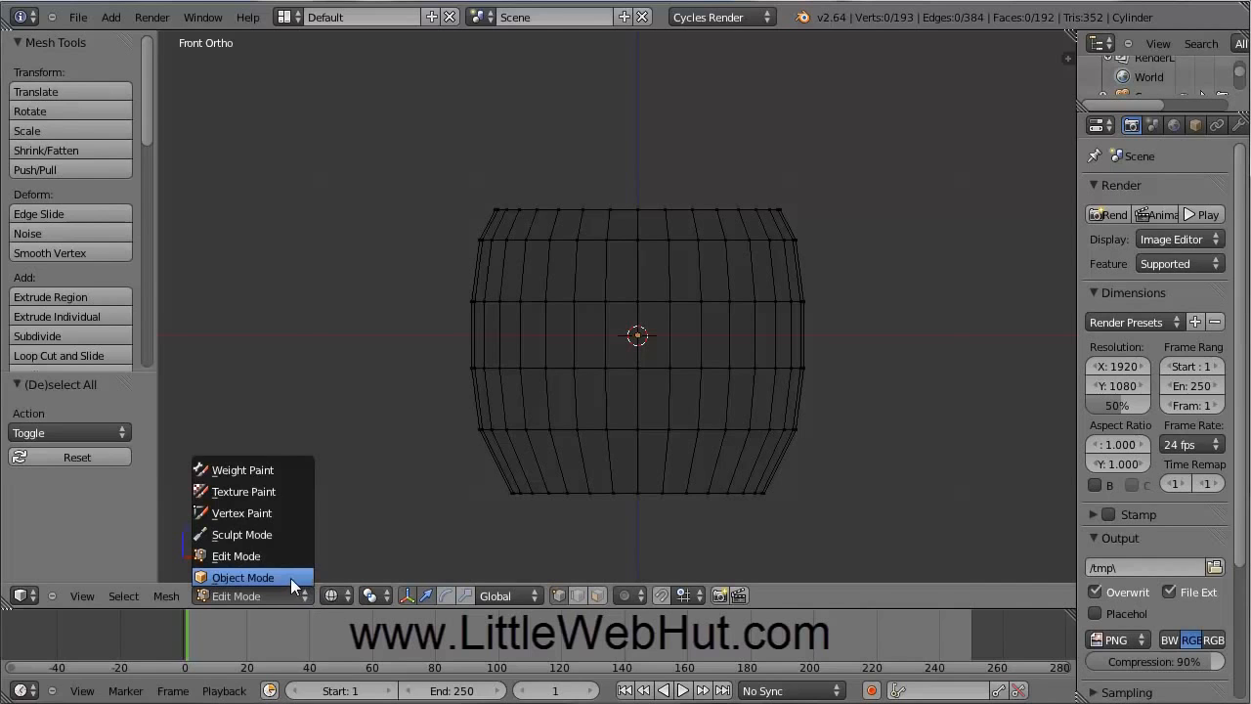
pyautogui.click(279, 577)
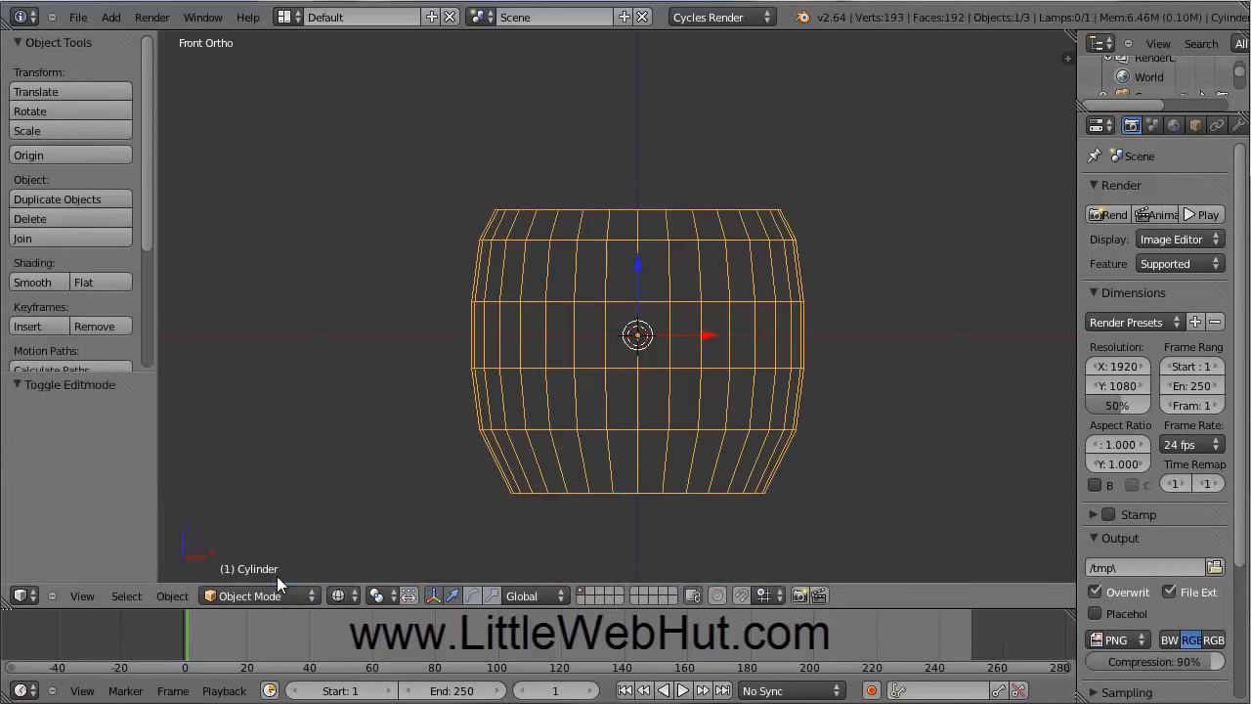
pyautogui.click(348, 596)
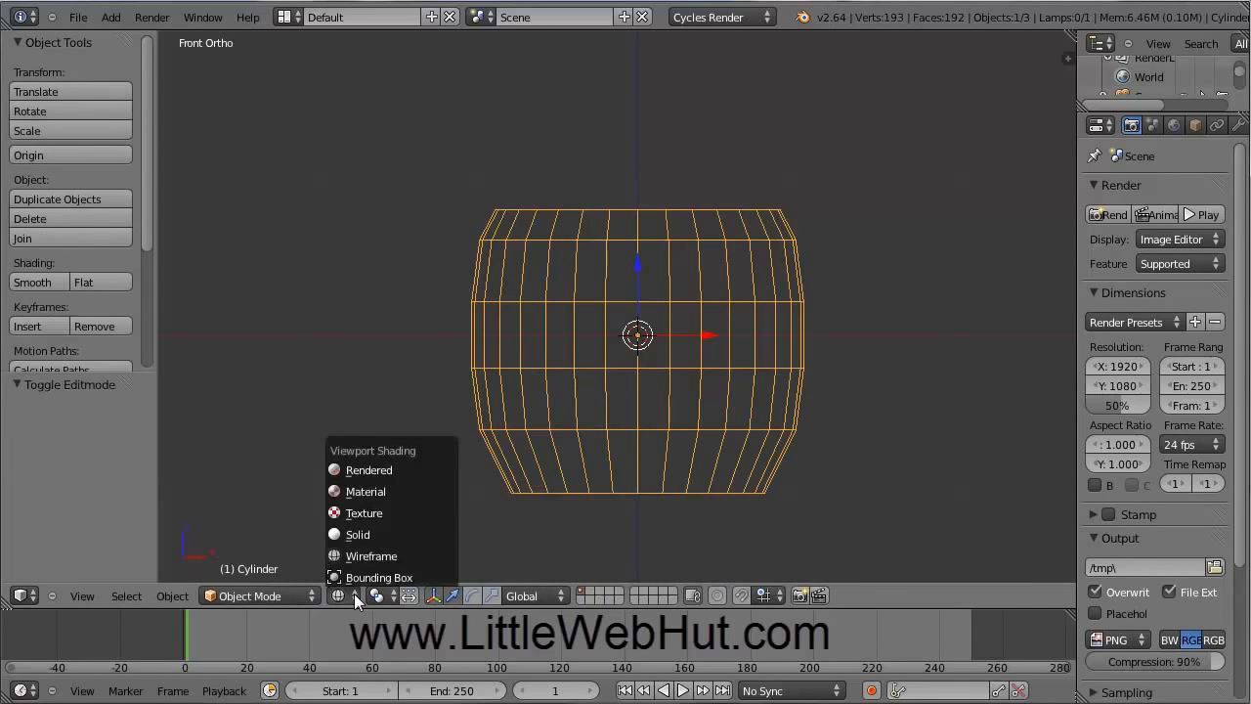
pyautogui.click(364, 534)
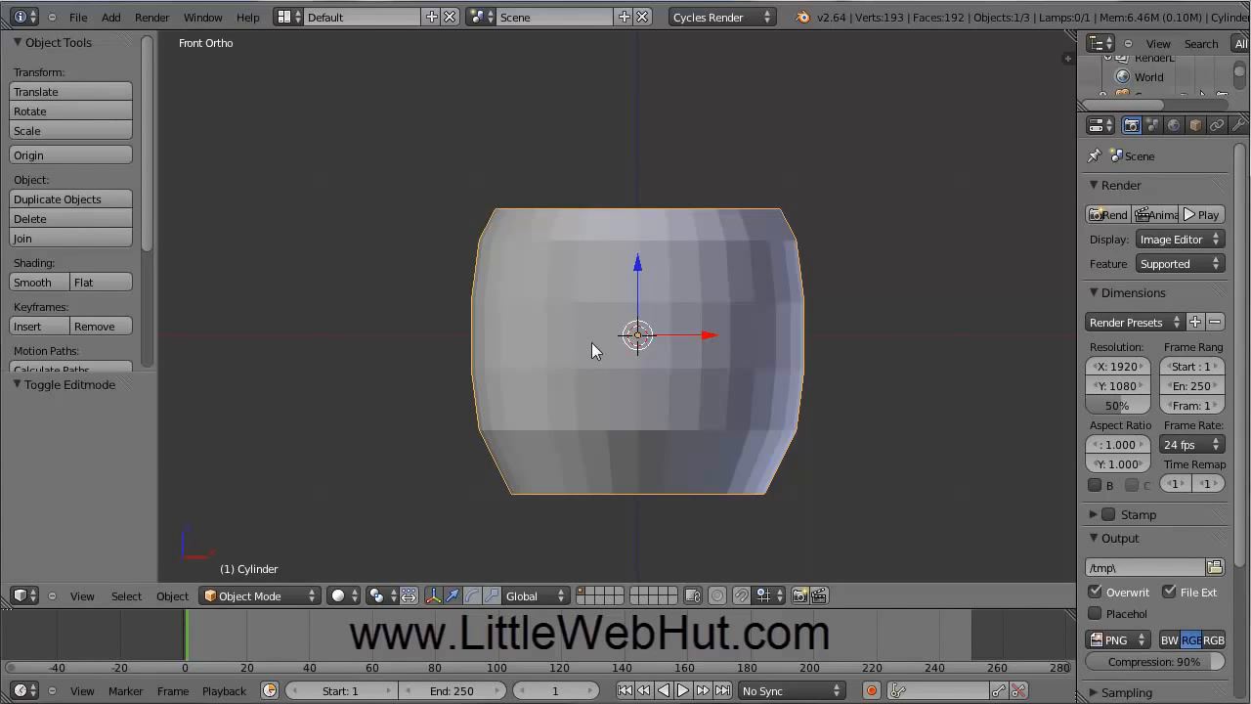
# Place the 3D cursor at mid-height to the right of the cup, about X 3.2, and add a Path curve there
pyautogui.keyDown('shift'); pyautogui.moveTo(591, 342); pyautogui.dragTo(288, 319, button='middle'); pyautogui.keyUp('shift')
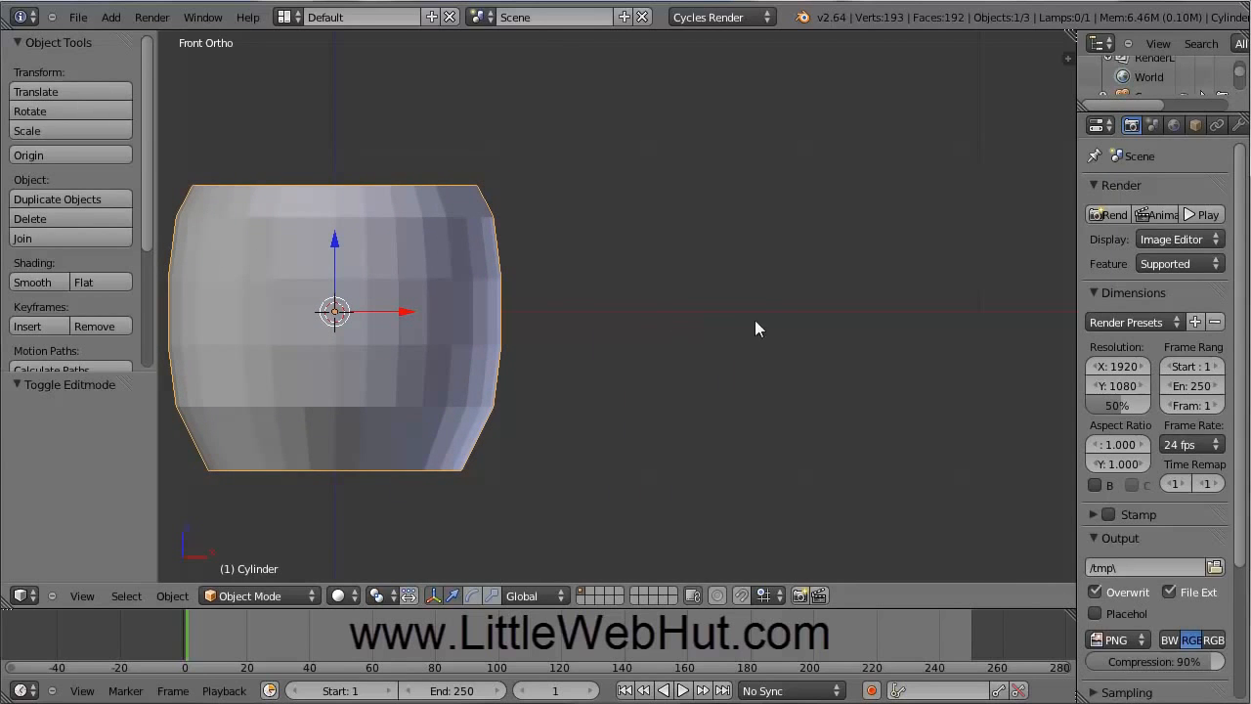
pyautogui.click(845, 313)
pyautogui.click(108, 17)
pyautogui.moveTo(125, 59)
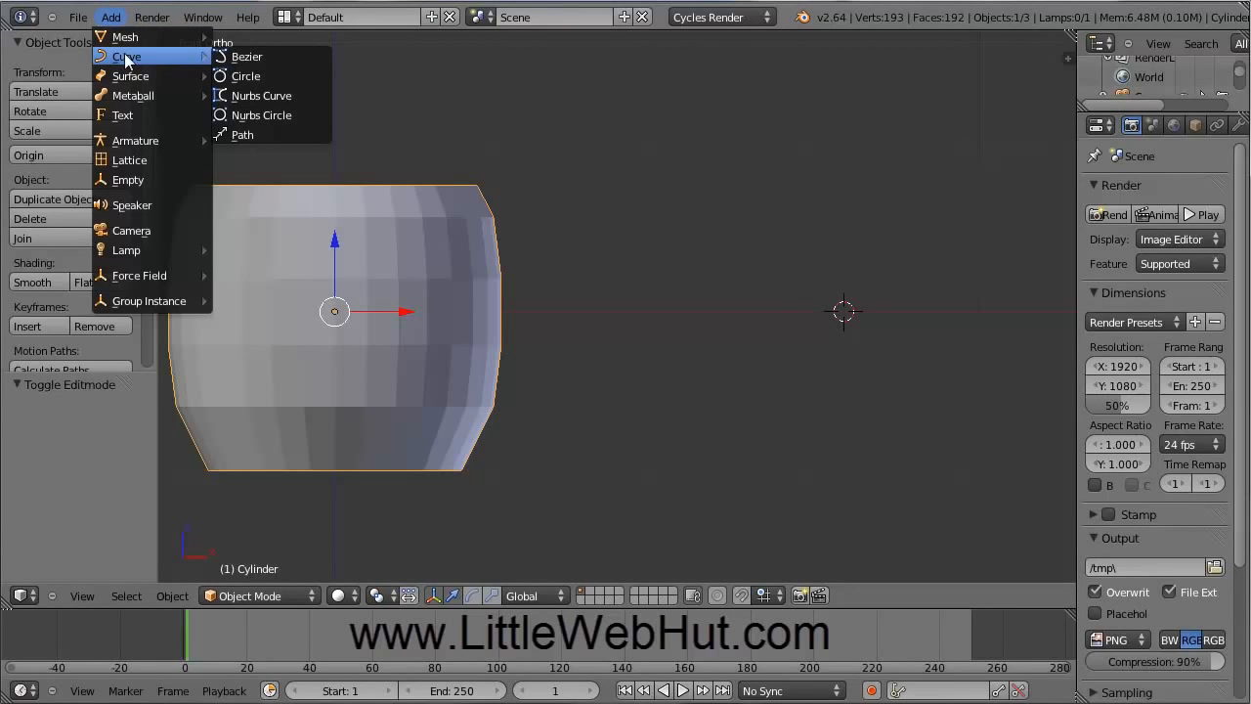
pyautogui.click(257, 140)
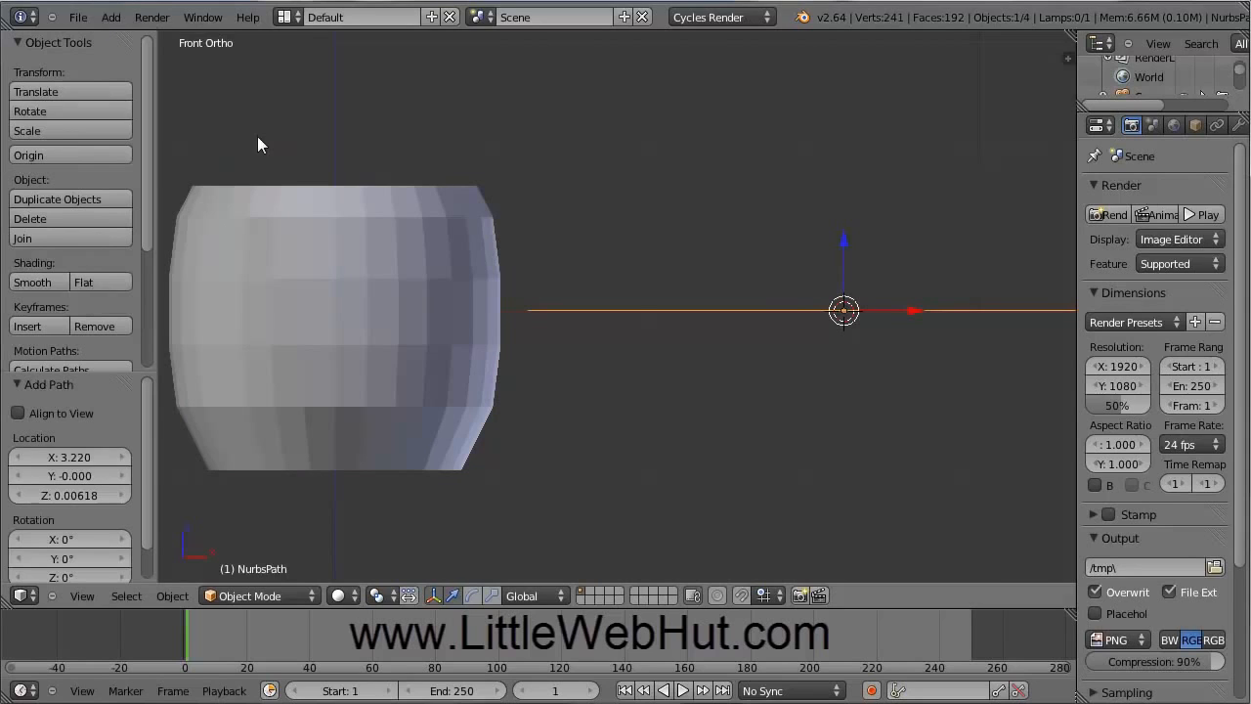
# Put the path in Edit Mode, then raise its control point nearest the cup and shift it slightly toward the cup
pyautogui.scroll(-1, 769, 357)
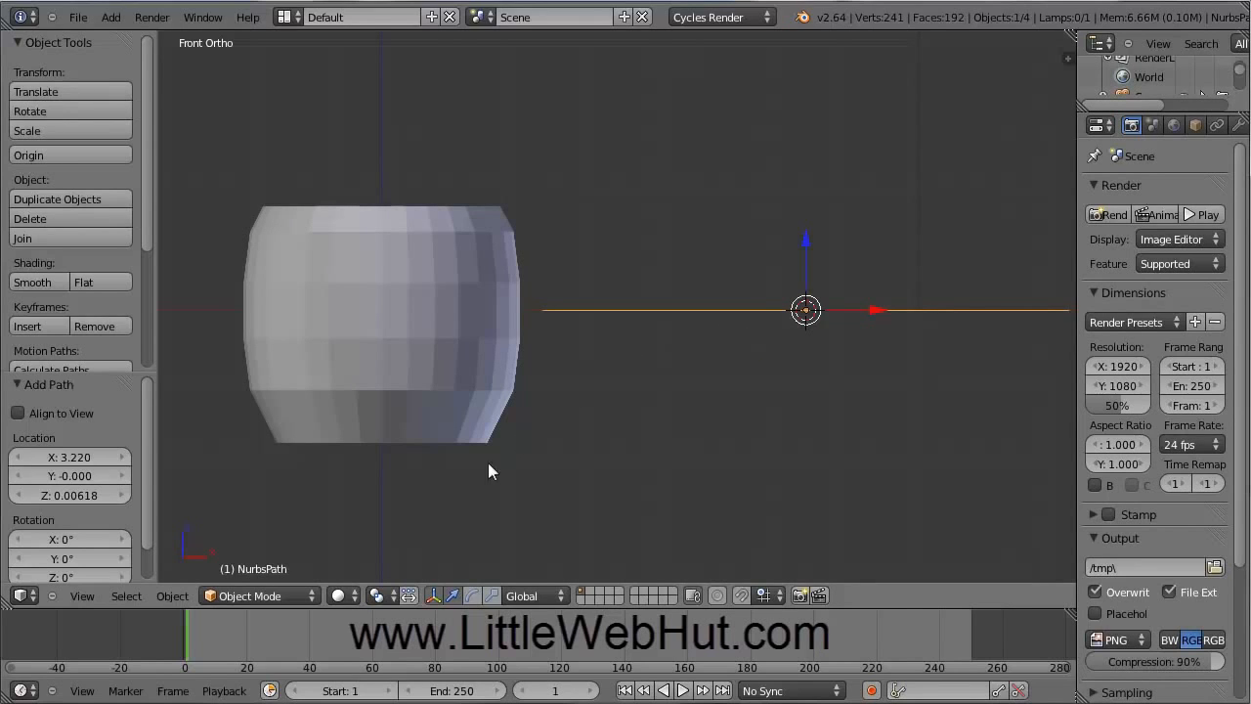
pyautogui.click(305, 597)
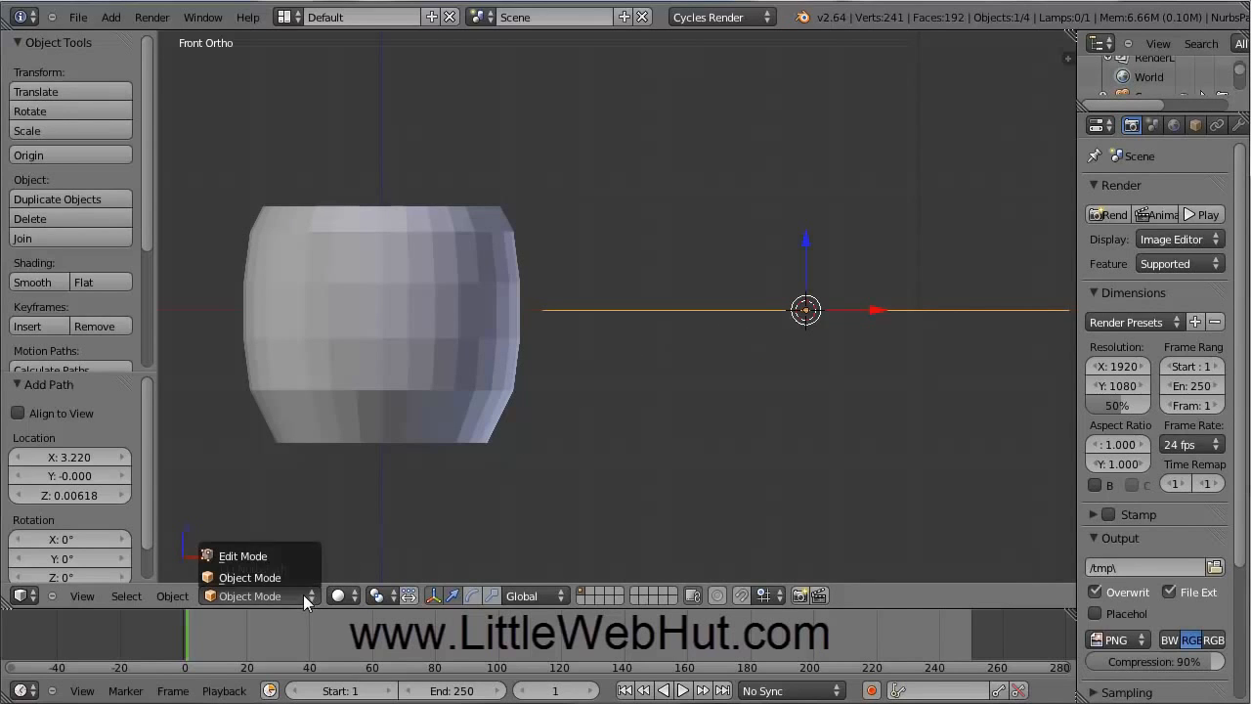
pyautogui.click(271, 556)
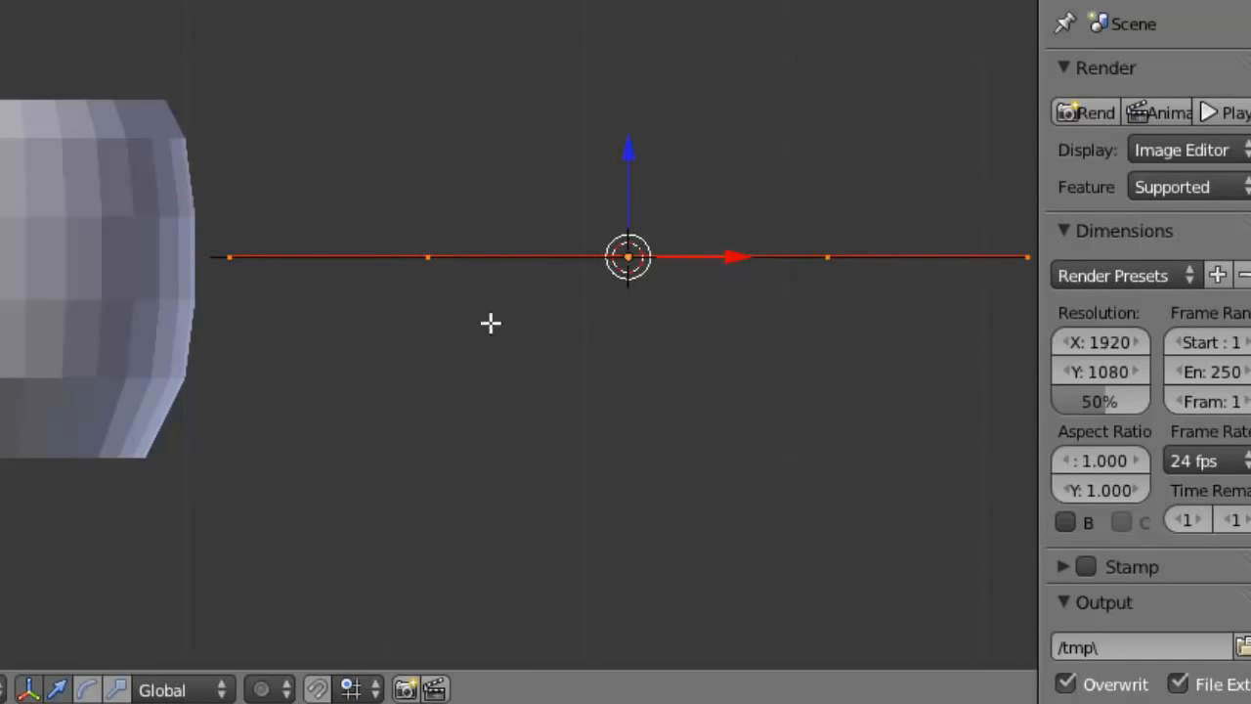
pyautogui.rightClick(230, 259)
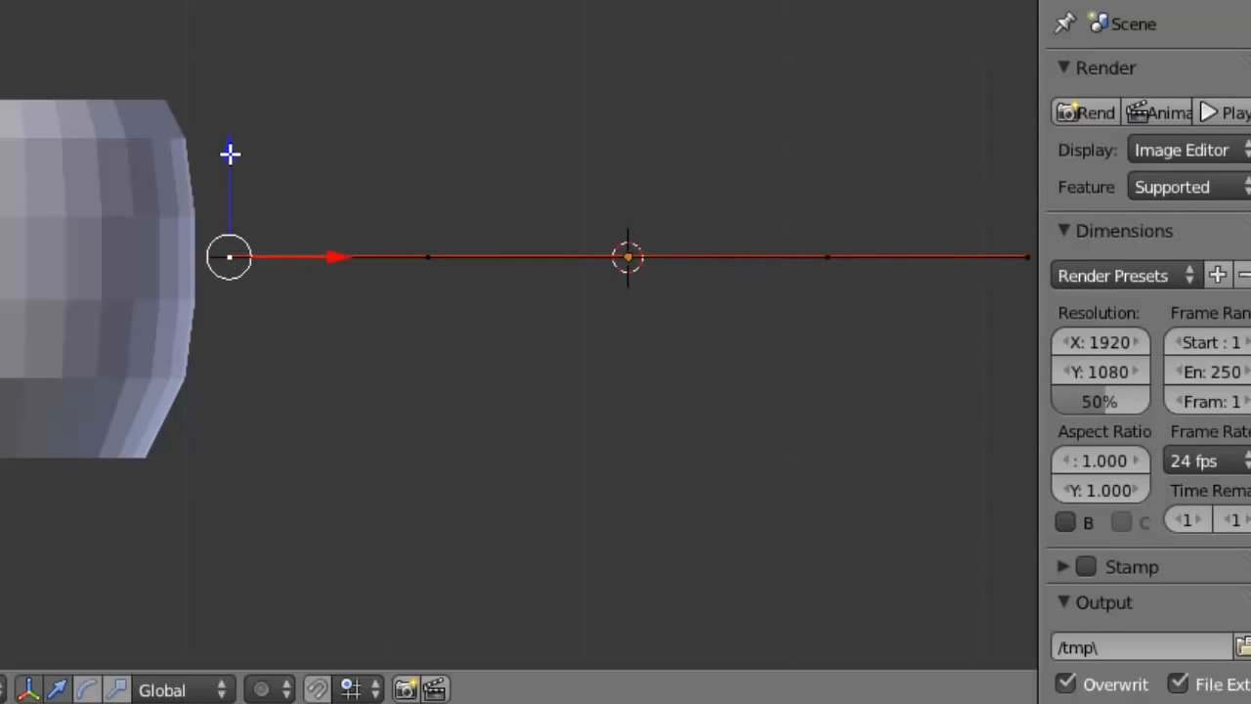
pyautogui.moveTo(230, 153); pyautogui.dragTo(226, 72)
pyautogui.moveTo(335, 175)
pyautogui.mouseDown()
pyautogui.moveTo(413, 176)
pyautogui.moveTo(358, 171)
pyautogui.mouseUp()
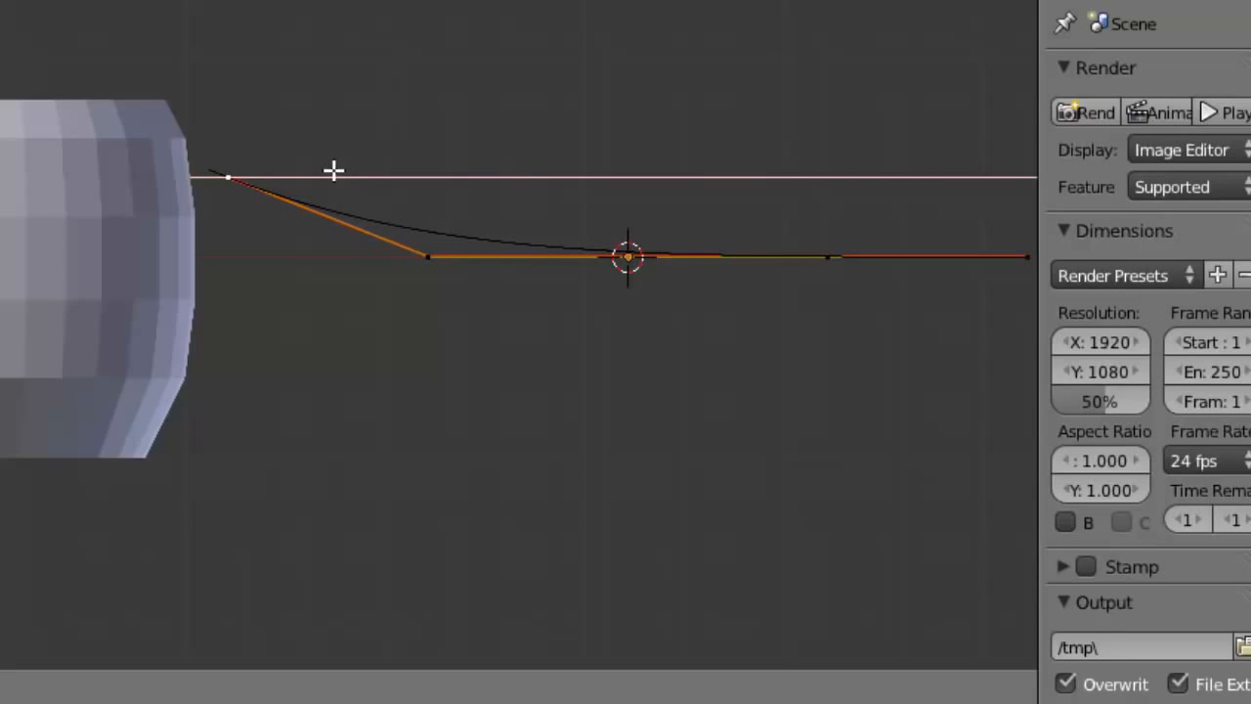
pyautogui.click(331, 173)
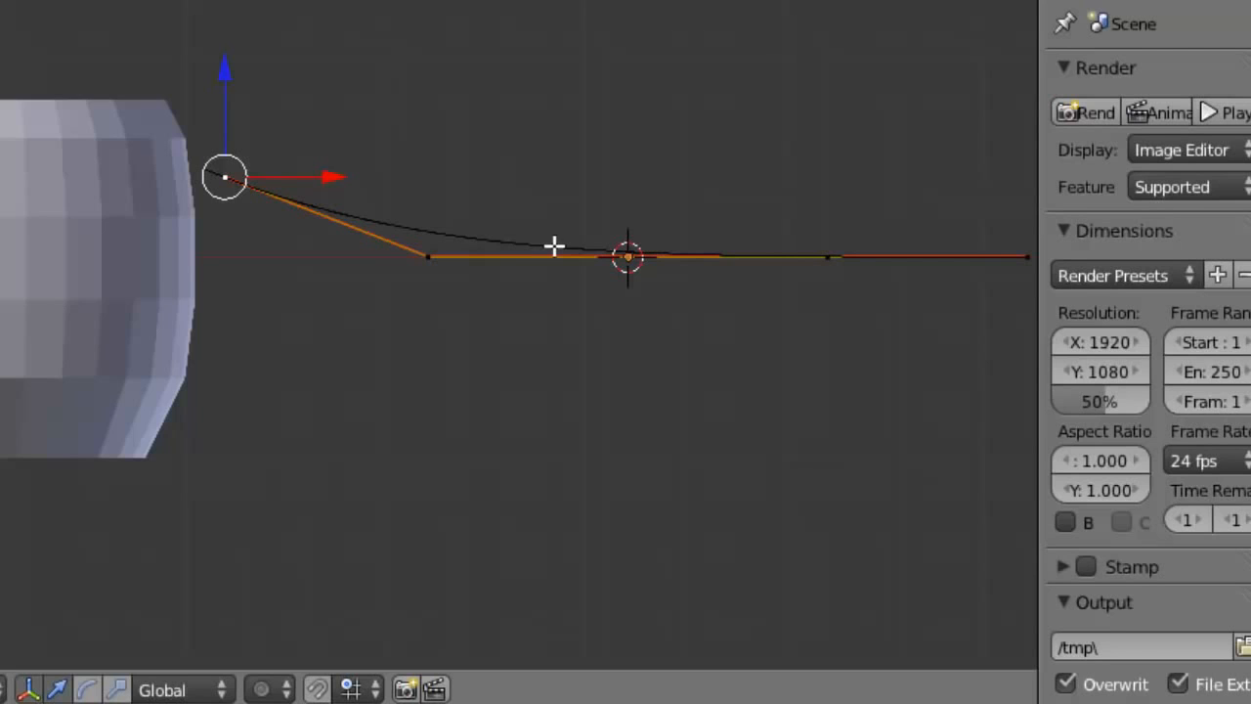
# Raise the path's second control point along Z above the first one, and move it along X closer to the cup
pyautogui.rightClick(425, 258)
pyautogui.press('g')
pyautogui.press('z')
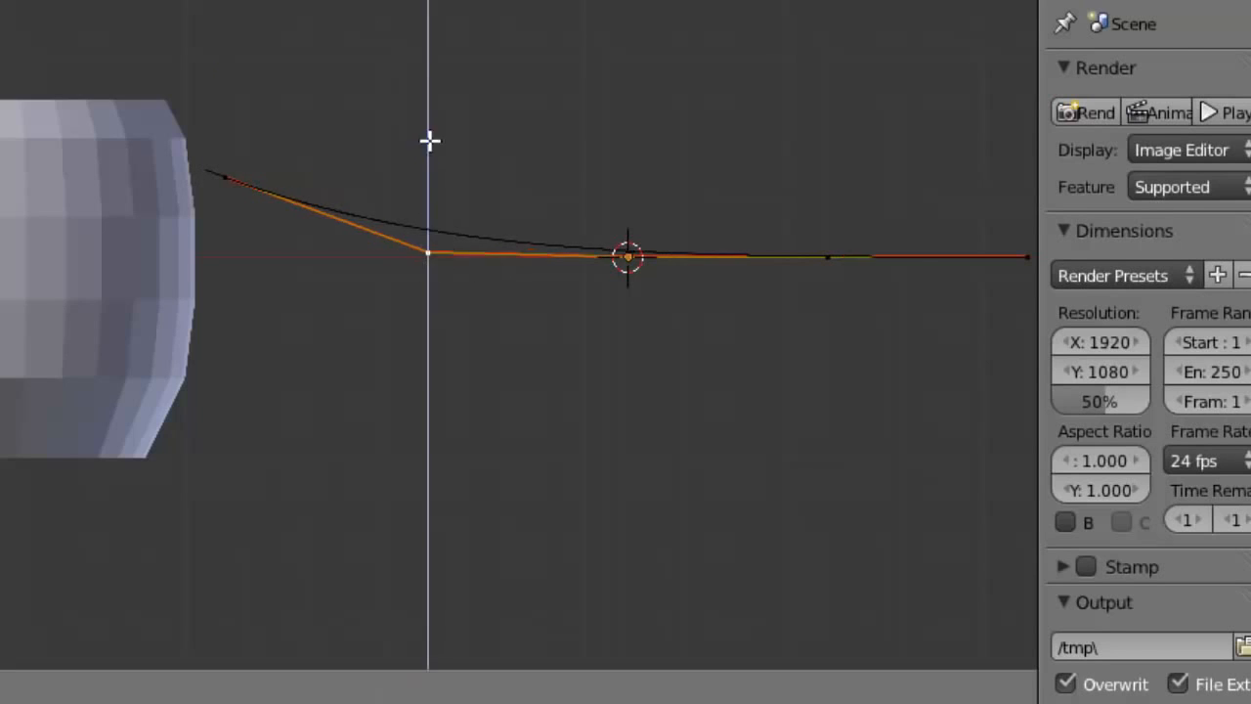
pyautogui.click(417, 17)
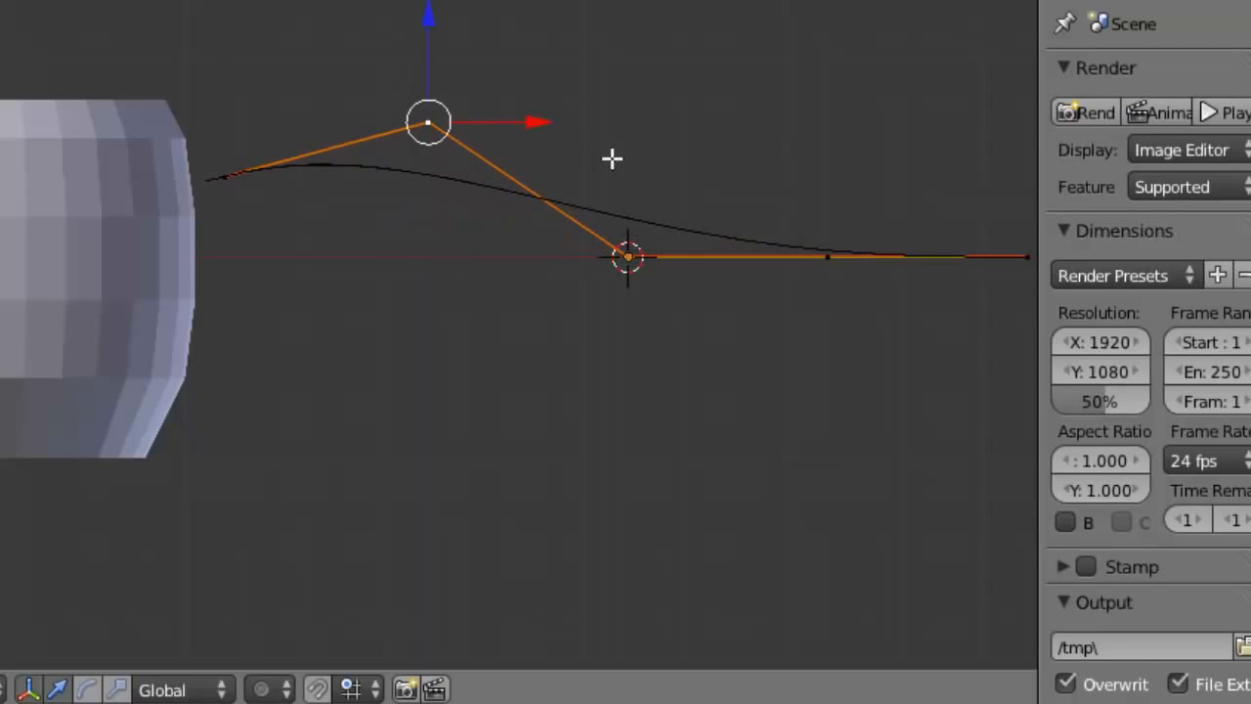
pyautogui.moveTo(539, 117); pyautogui.dragTo(450, 117)
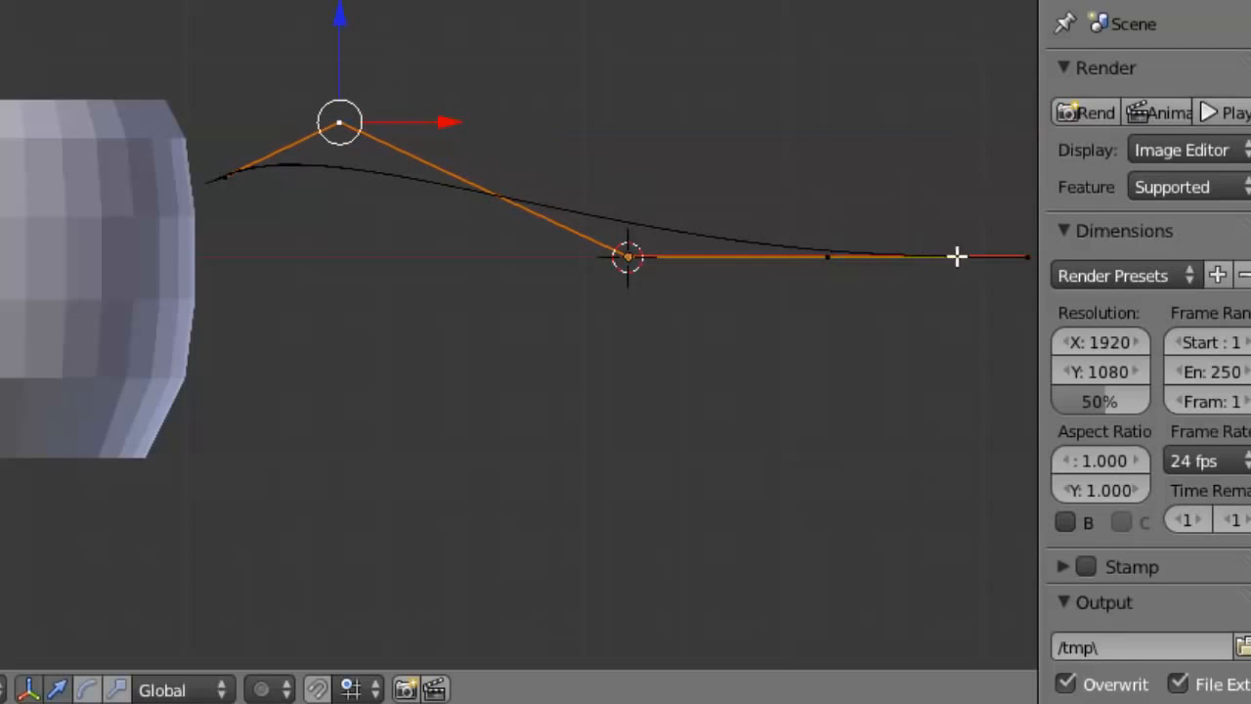
# Lower the path's far end control point along Z, and move it along X back to just beside the cup
pyautogui.rightClick(1027, 257)
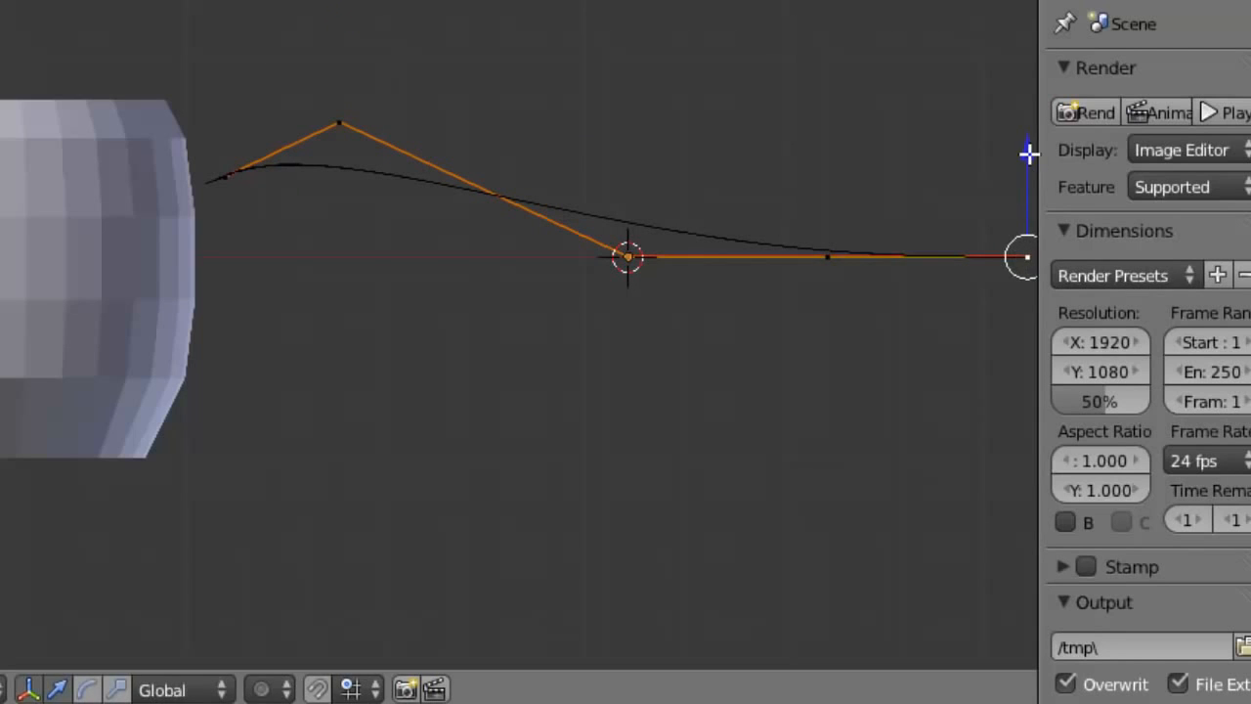
pyautogui.press('g')
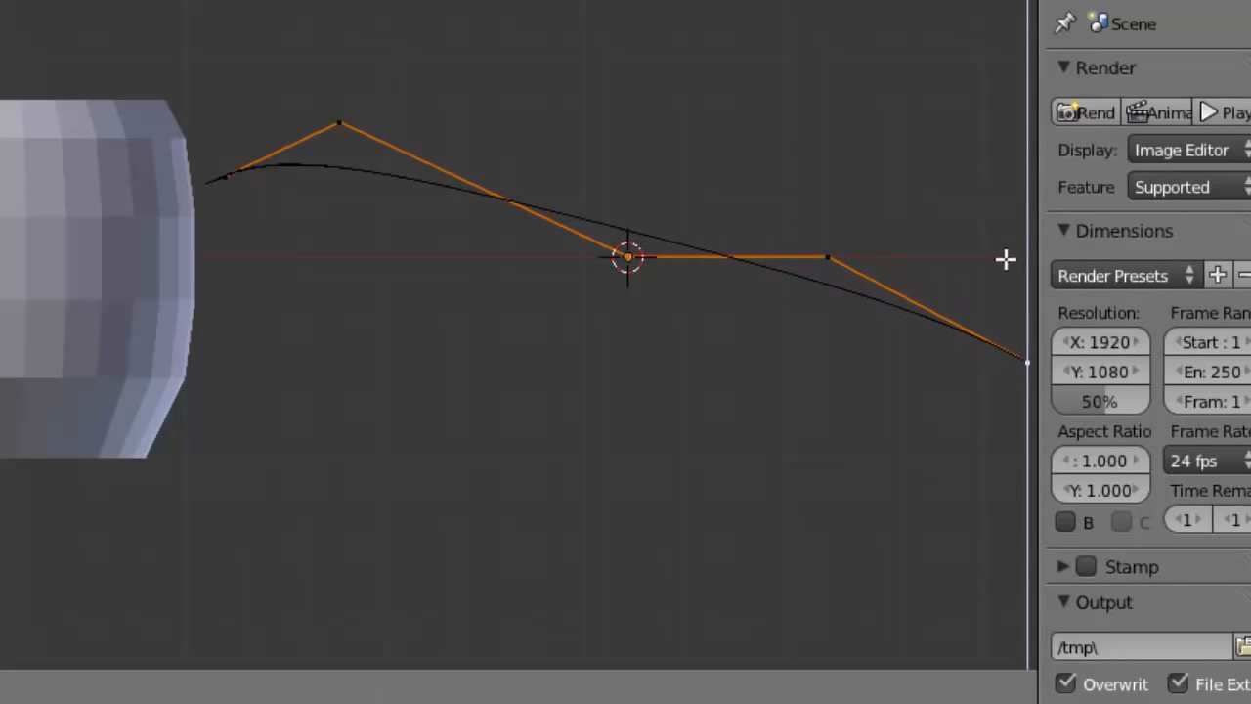
pyautogui.click(1007, 272)
pyautogui.scroll(-1, 932, 337)
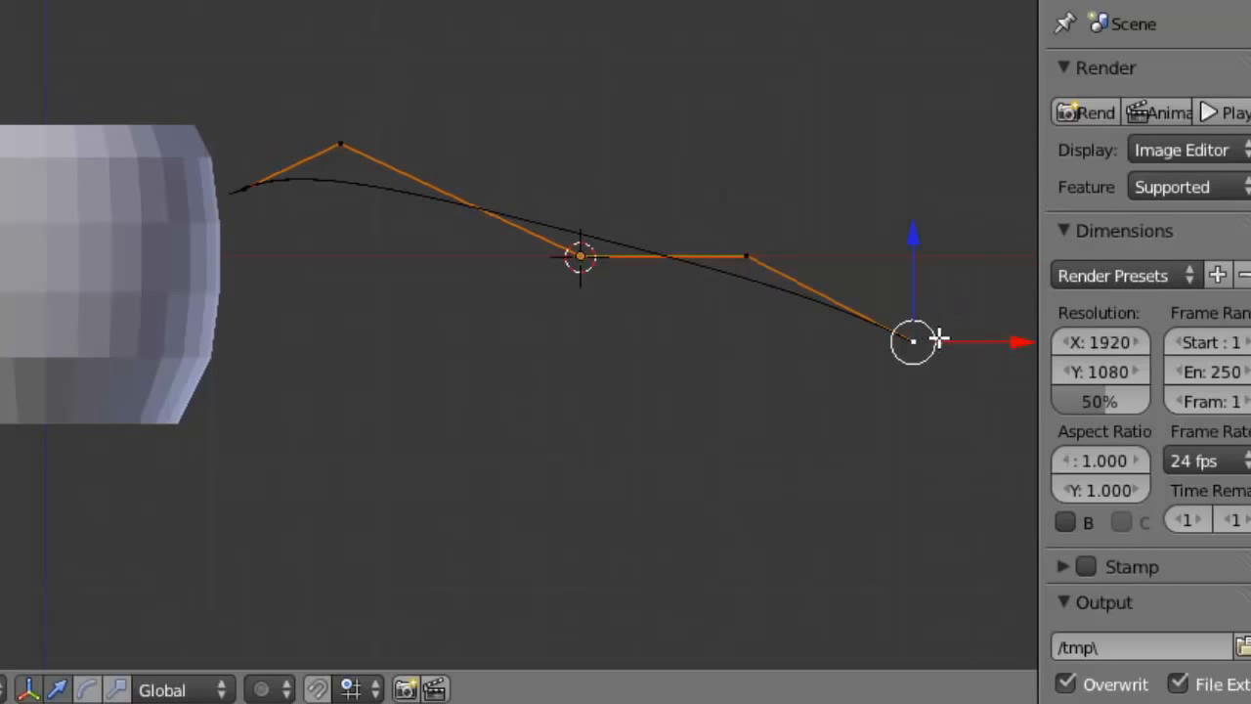
pyautogui.moveTo(1017, 348); pyautogui.dragTo(349, 346)
# Lower the path's fourth control point along Z below the end point, and move it about 2.36 along X toward the cup
pyautogui.rightClick(745, 256)
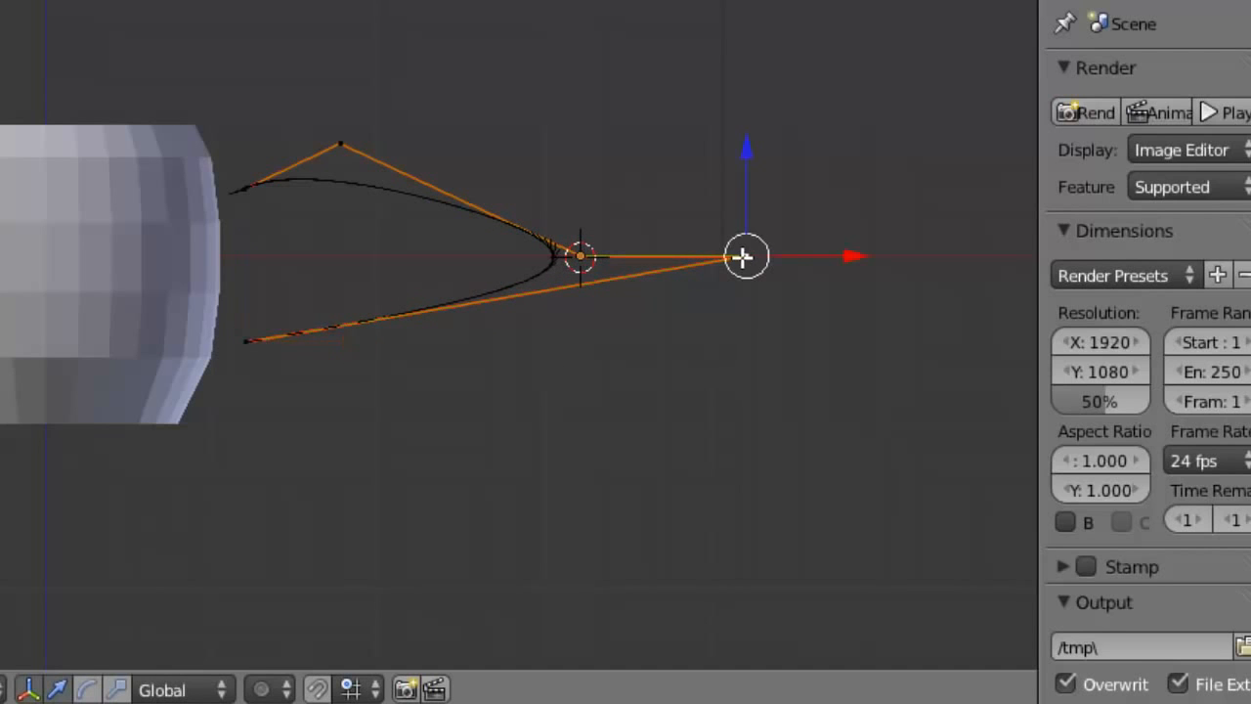
pyautogui.moveTo(745, 148); pyautogui.dragTo(731, 279)
pyautogui.moveTo(871, 391); pyautogui.dragTo(462, 379)
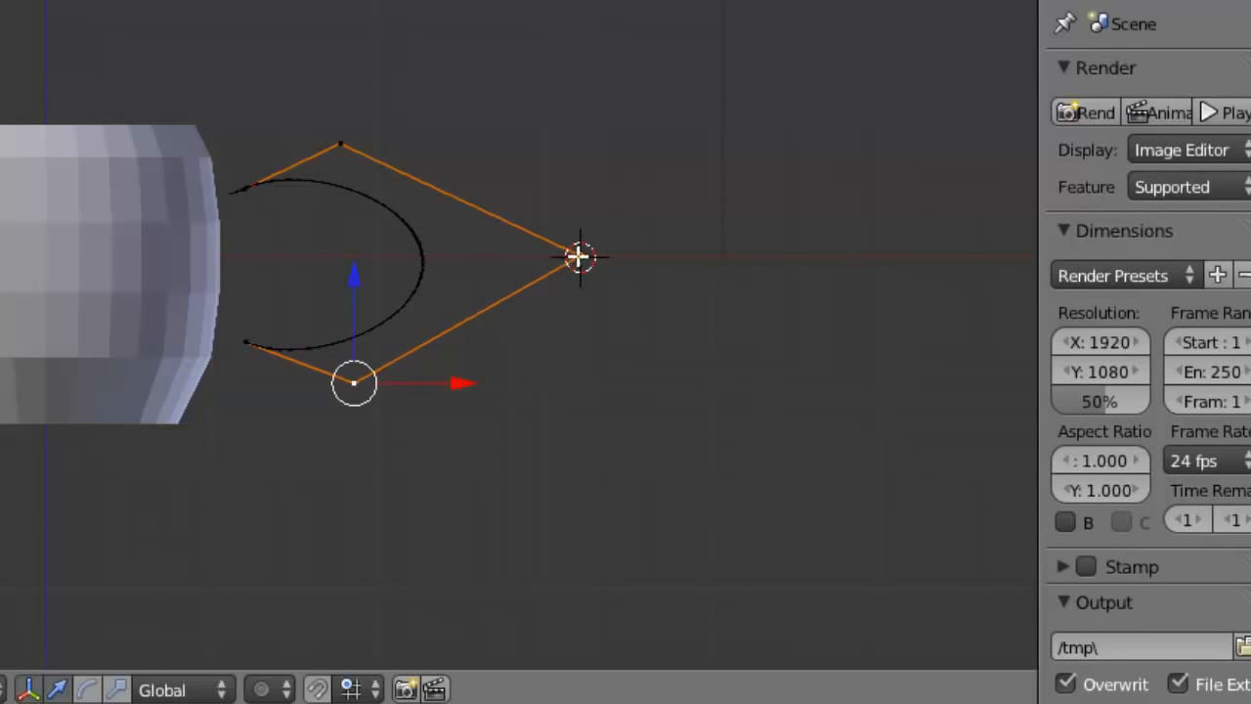
# Move the path's middle control point about 0.91 along X toward the cup
pyautogui.rightClick(580, 256)
pyautogui.moveTo(695, 258); pyautogui.dragTo(573, 259)
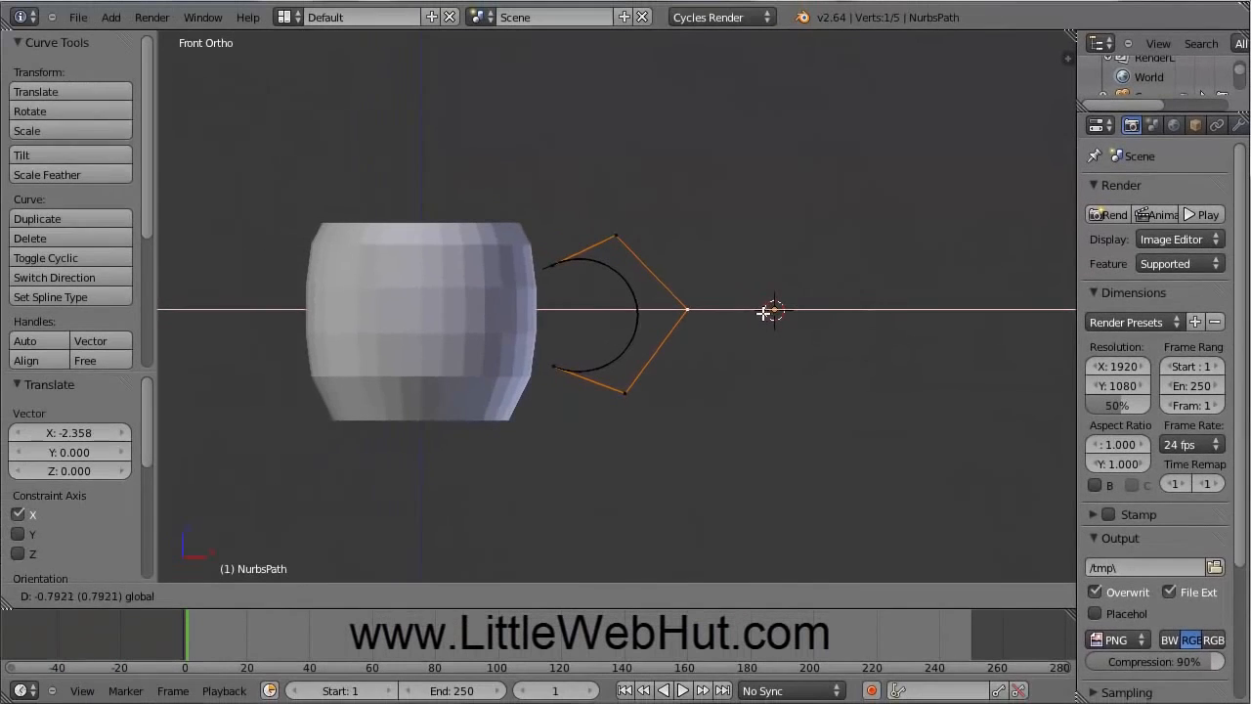
pyautogui.moveTo(763, 312); pyautogui.dragTo(752, 313)
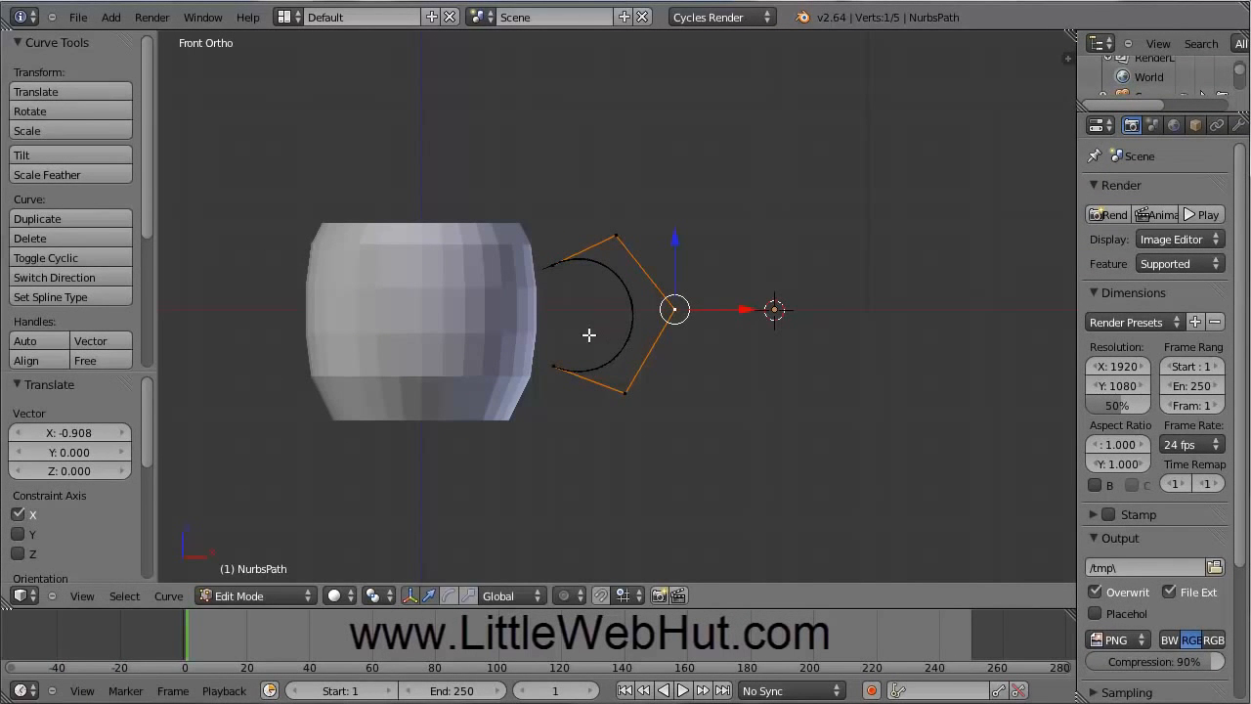
# Raise the path's lower end control point about 0.114 along Z
pyautogui.scroll(4, 576, 323)
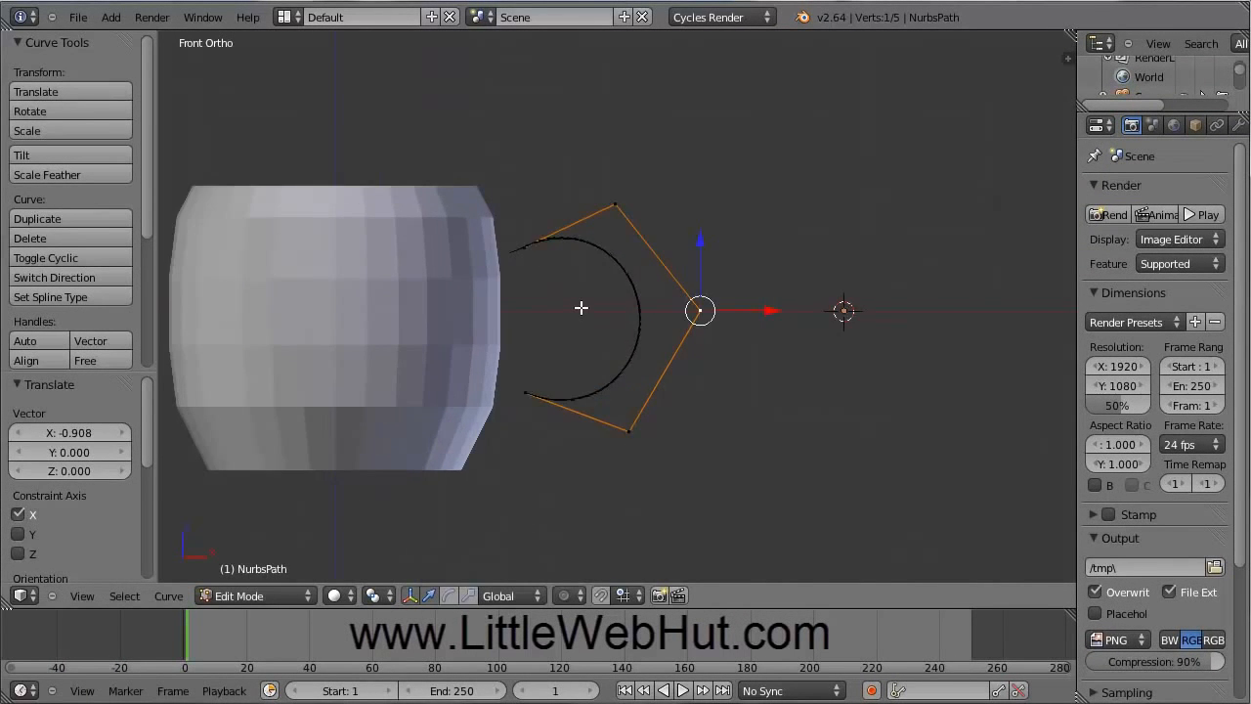
pyautogui.scroll(1, 580, 308)
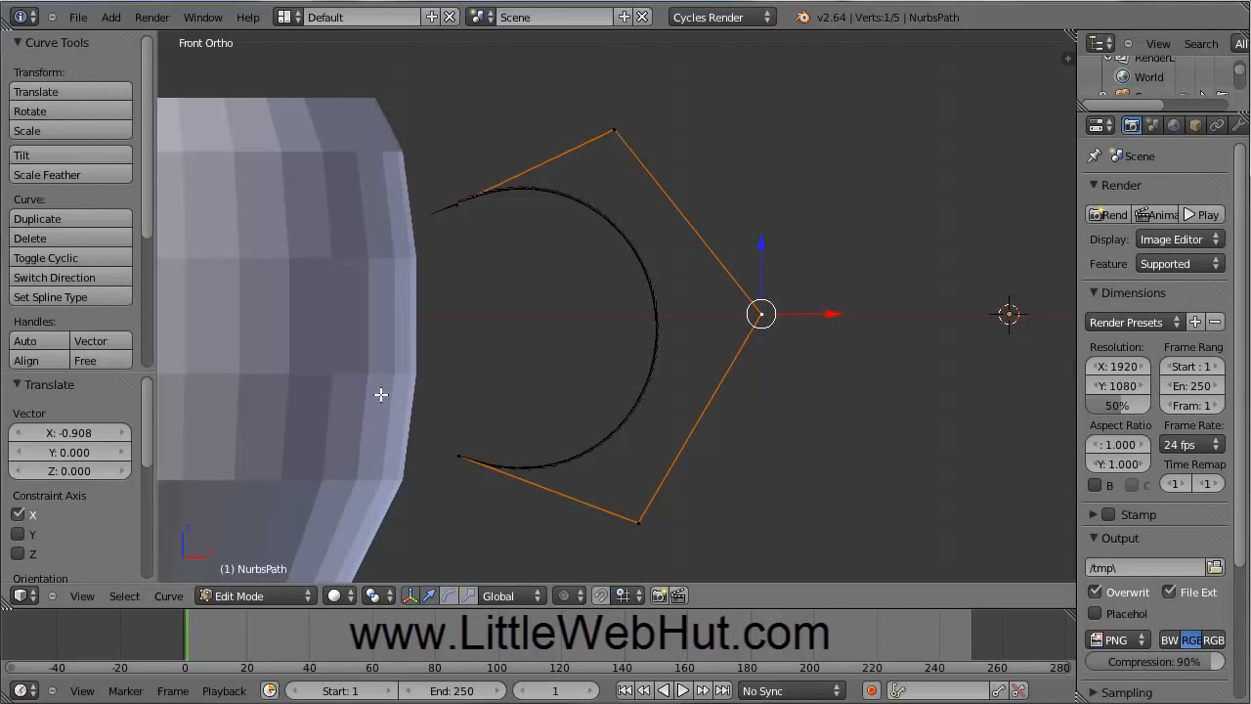
pyautogui.rightClick(457, 205)
pyautogui.rightClick(459, 456)
pyautogui.press('g')
pyautogui.press('z')
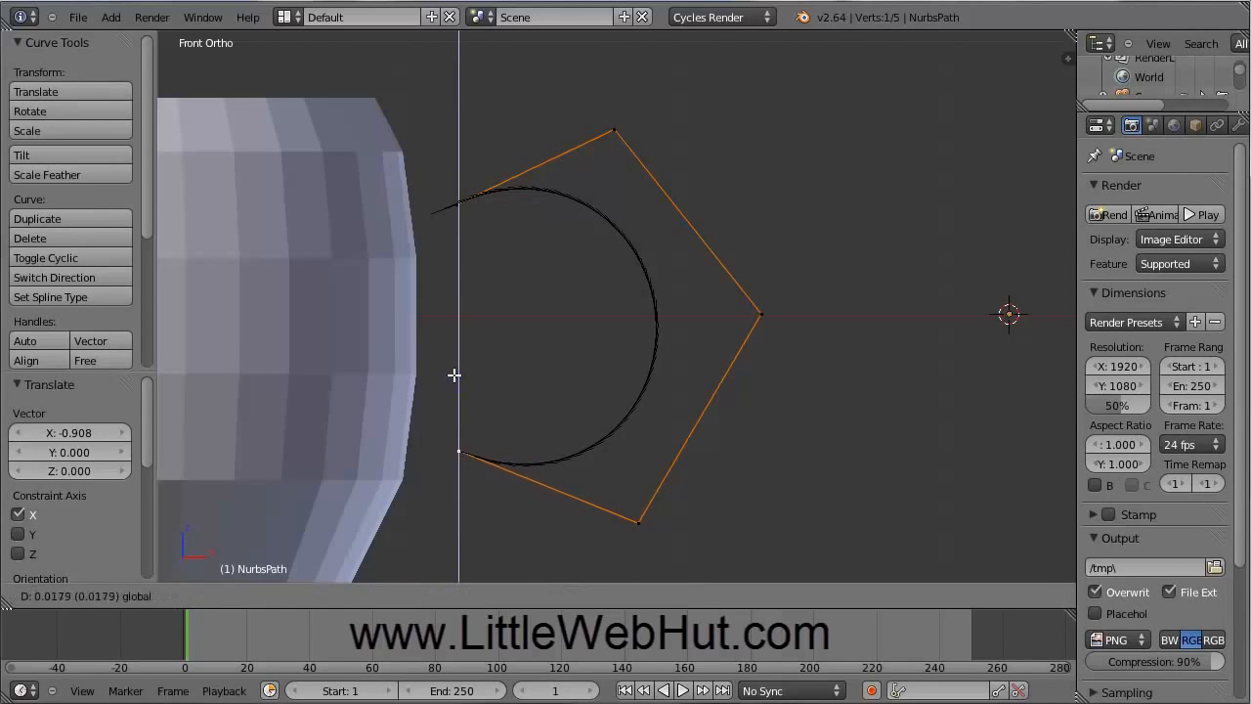
pyautogui.click(449, 352)
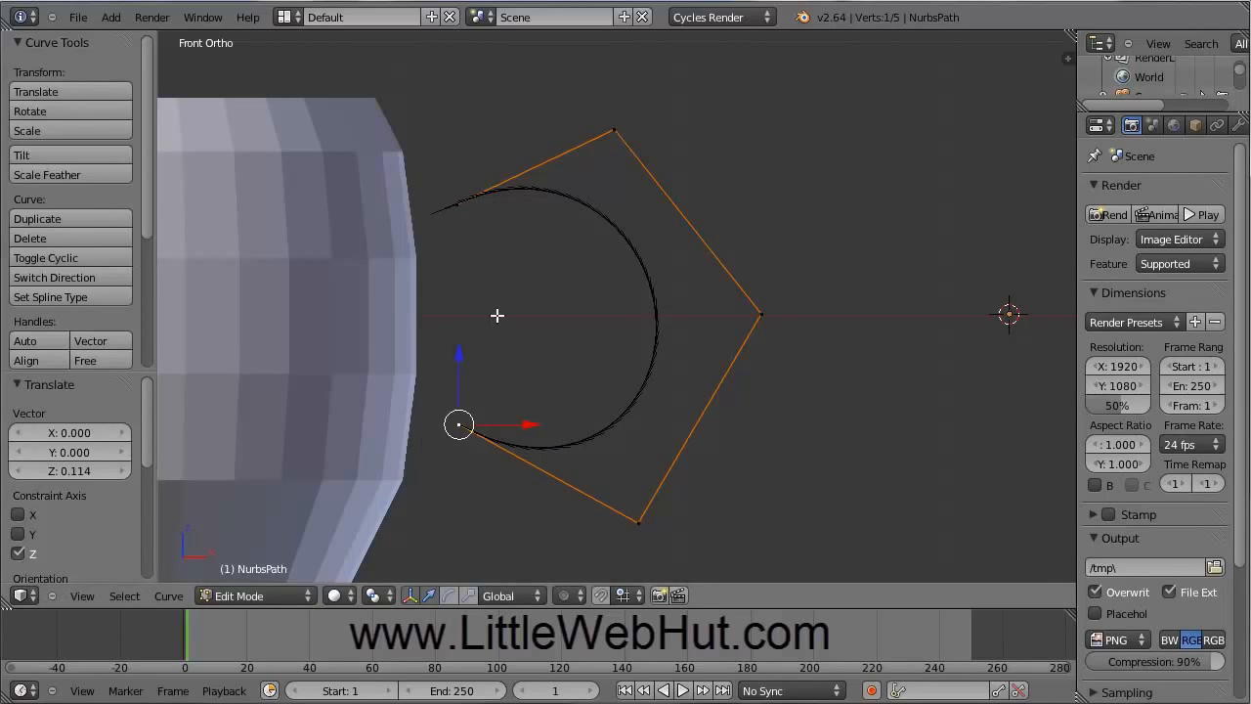
# Move the path's uppermost control point about 0.075 along X toward the cup, and lower it about 0.068 along Z
pyautogui.rightClick(613, 129)
pyautogui.press('g')
pyautogui.press('x')
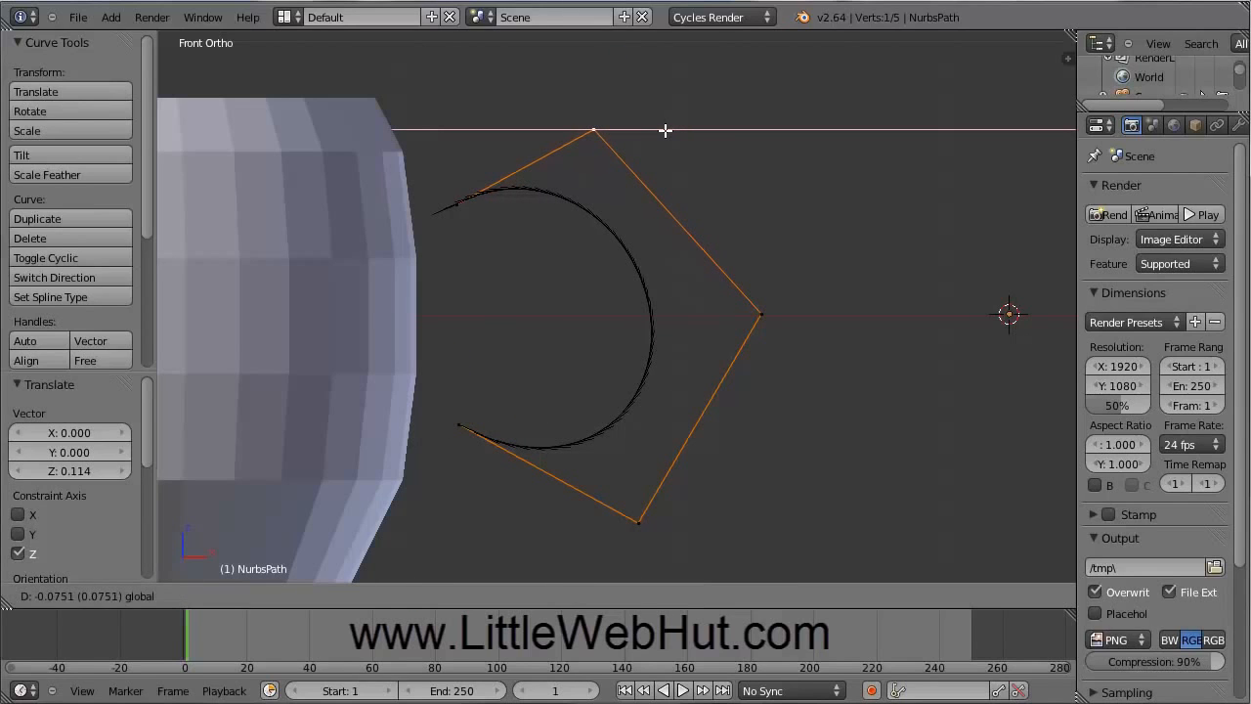
pyautogui.click(665, 130)
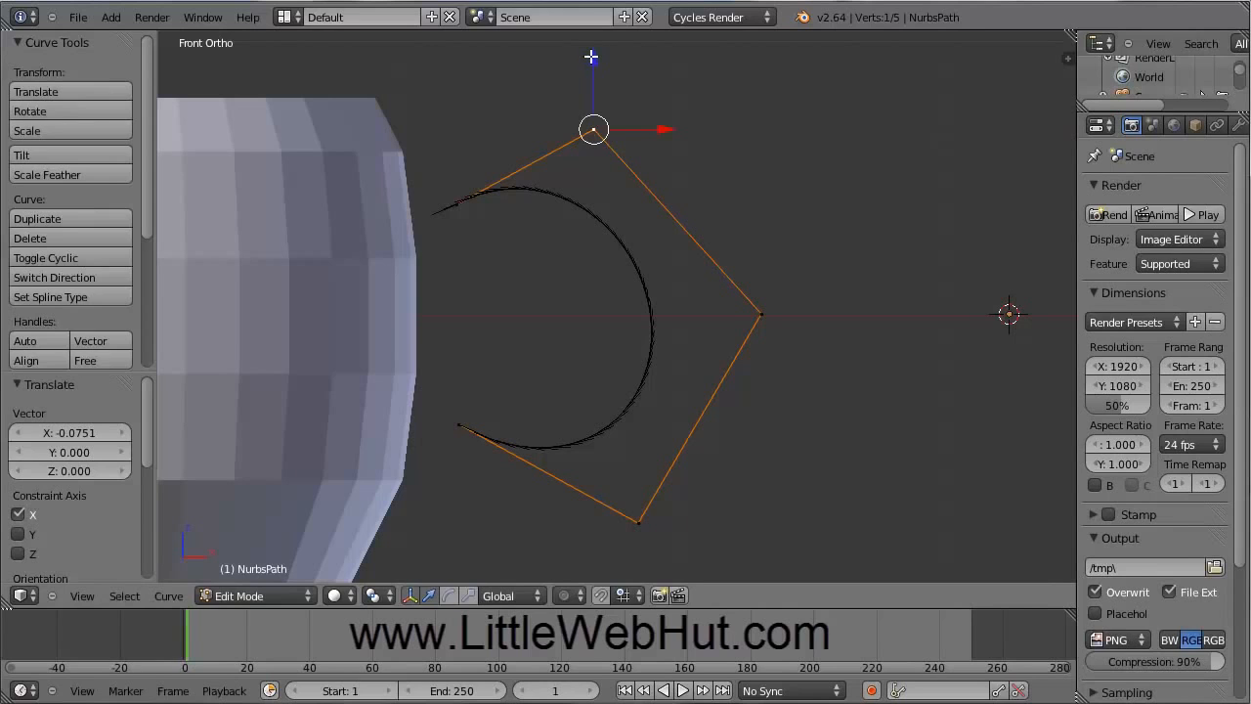
pyautogui.press('g')
pyautogui.press('z')
pyautogui.click(597, 290)
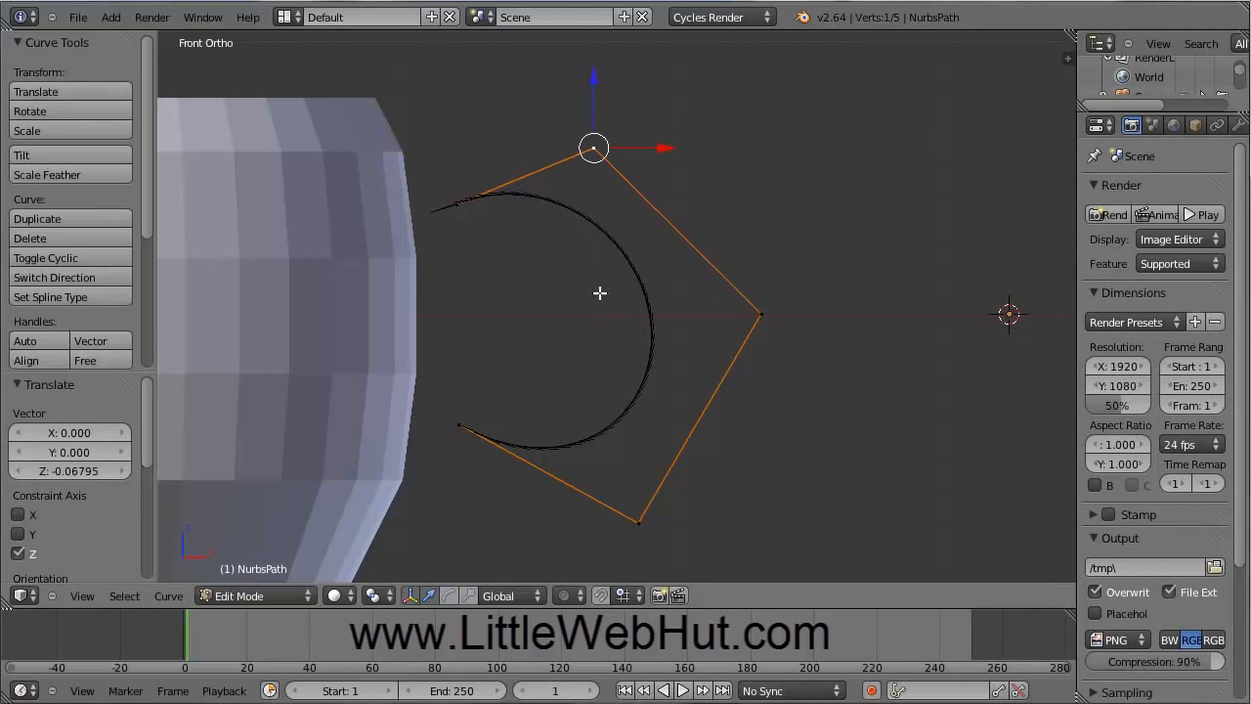
# Move the path's lowest control point about 0.168 along X toward the cup, and raise it about 0.165 along Z
pyautogui.rightClick(631, 520)
pyautogui.press('g')
pyautogui.press('x')
pyautogui.click(661, 521)
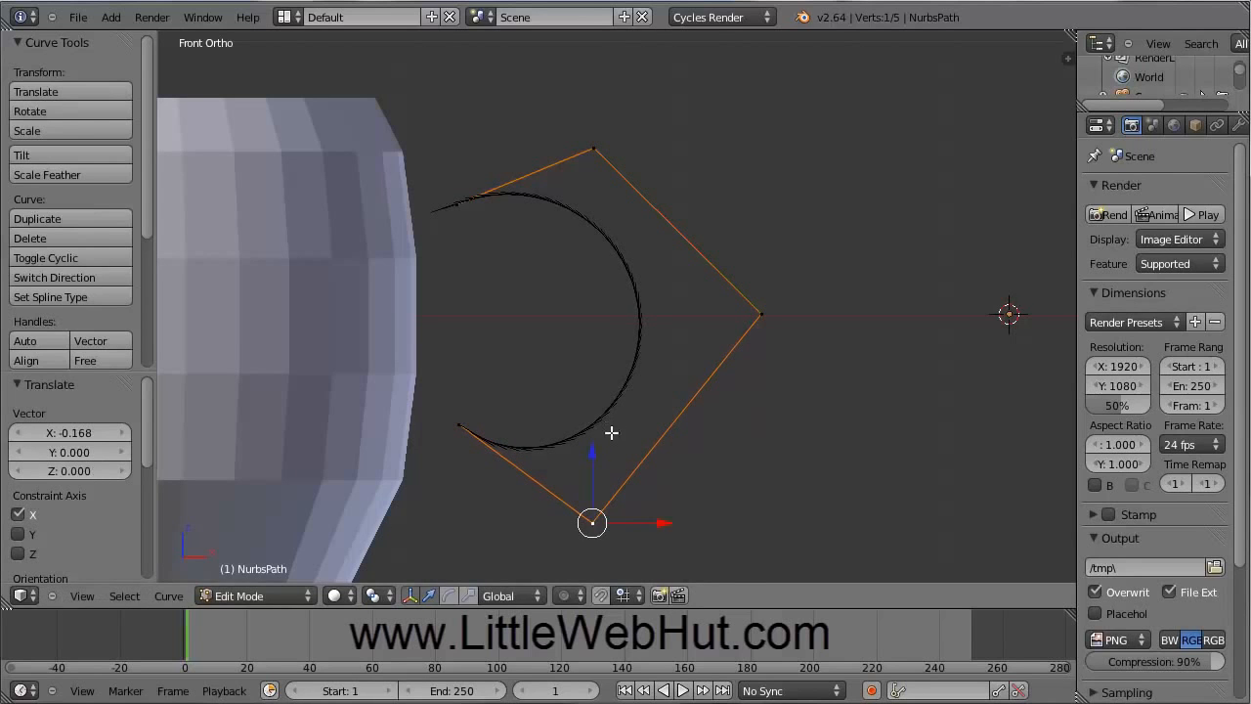
pyautogui.press('g')
pyautogui.press('z')
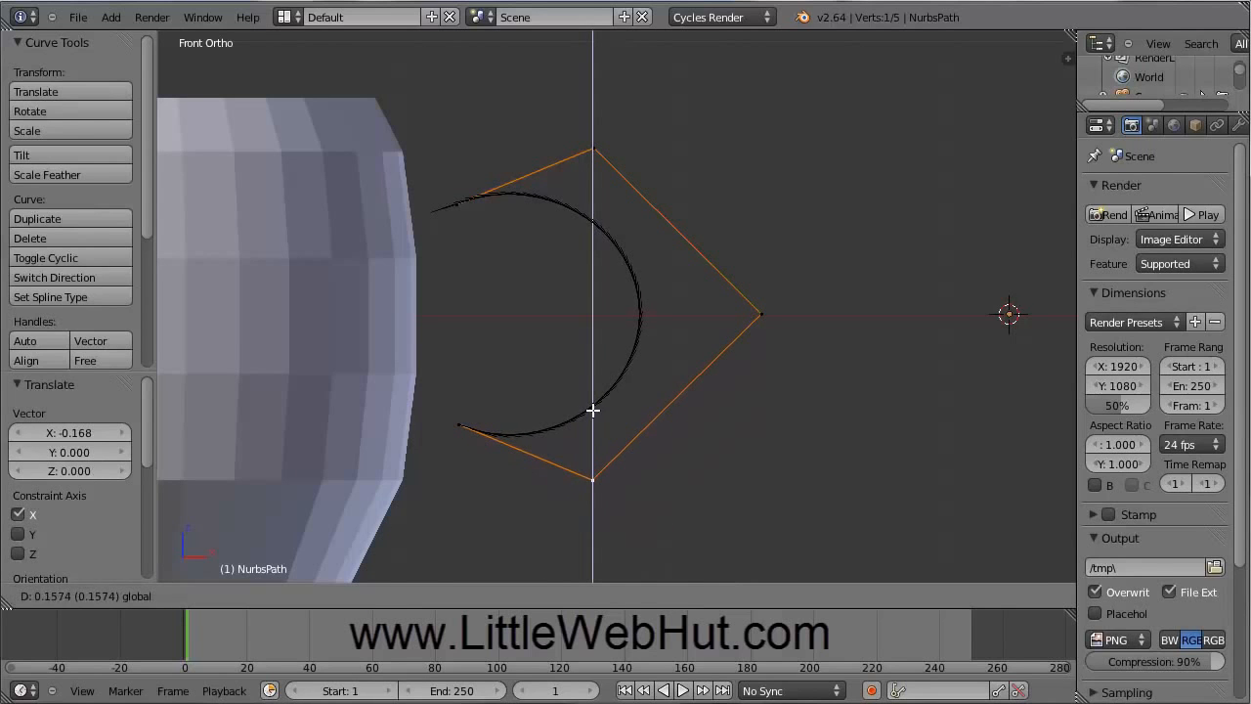
pyautogui.click(593, 408)
# Move the path's outermost control point about 0.41 along X toward the cup, and return the path to Object Mode
pyautogui.rightClick(761, 314)
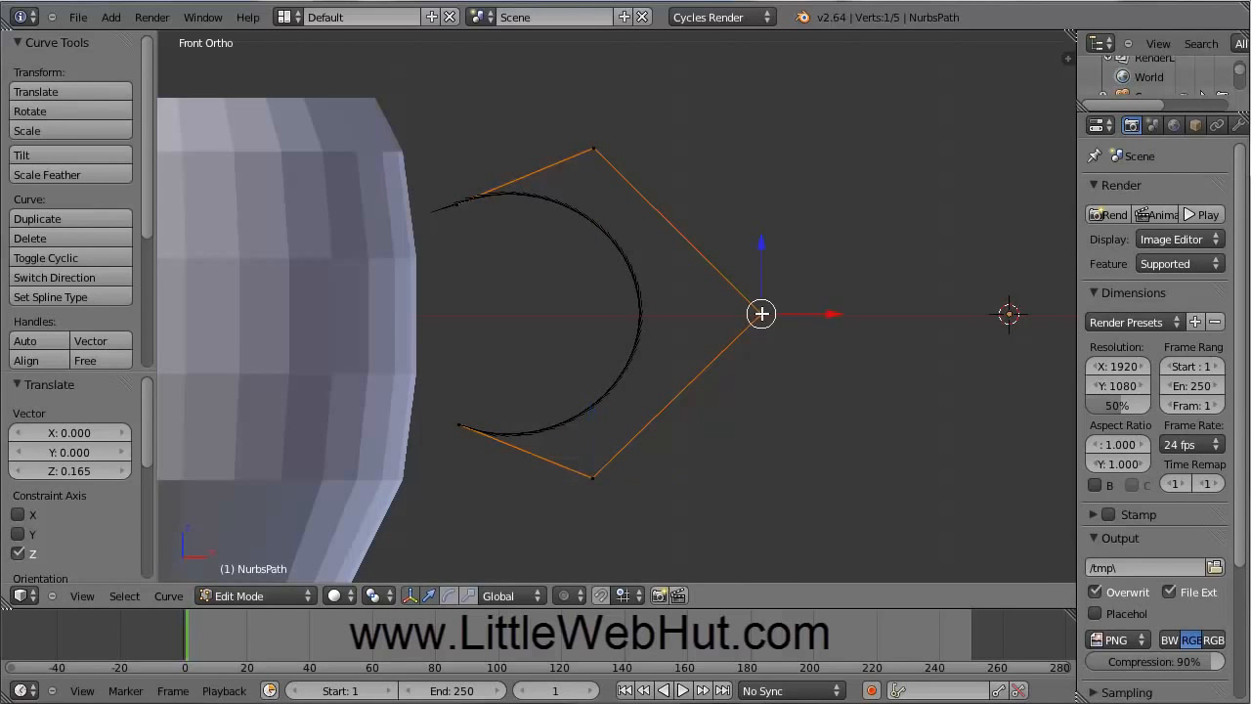
pyautogui.press('g')
pyautogui.press('x')
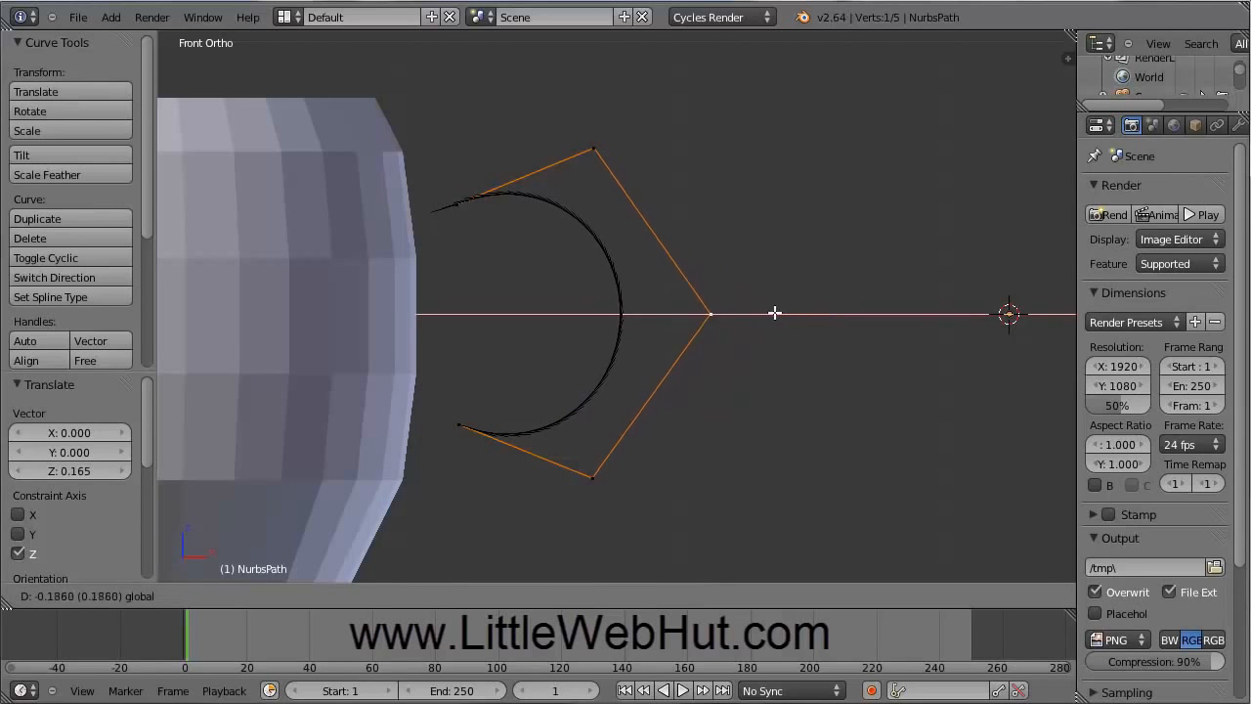
pyautogui.click(720, 314)
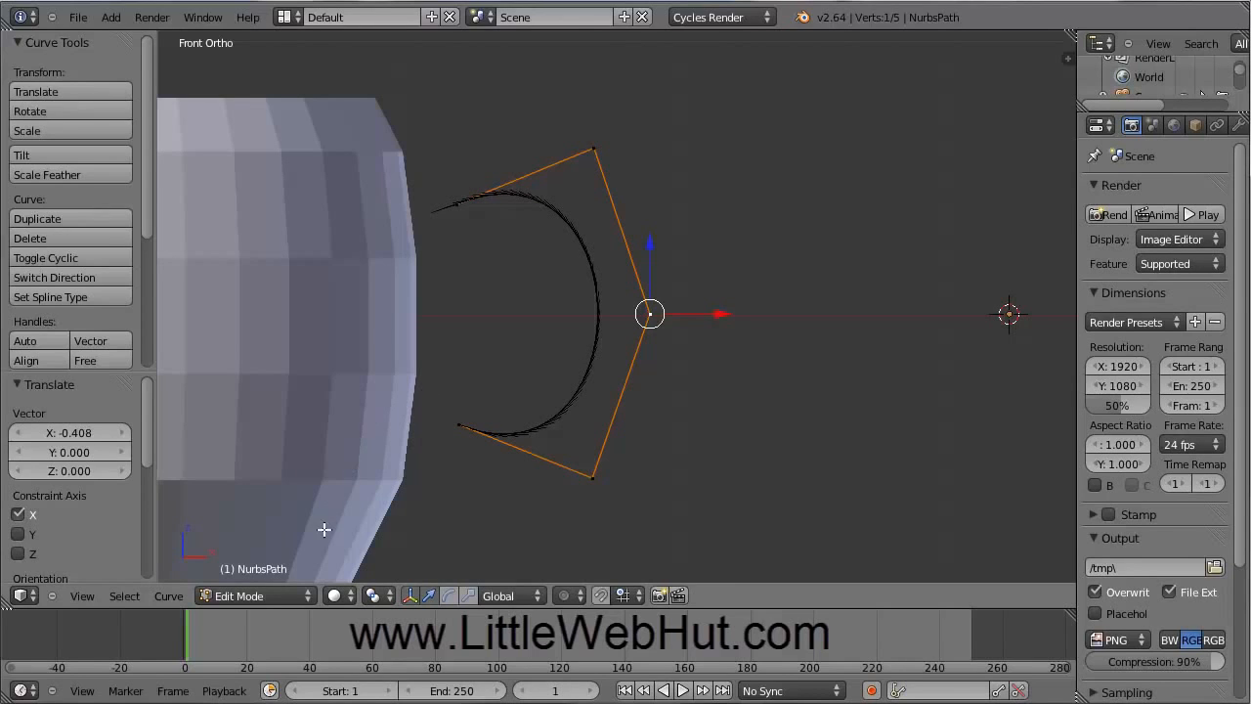
pyautogui.click(302, 594)
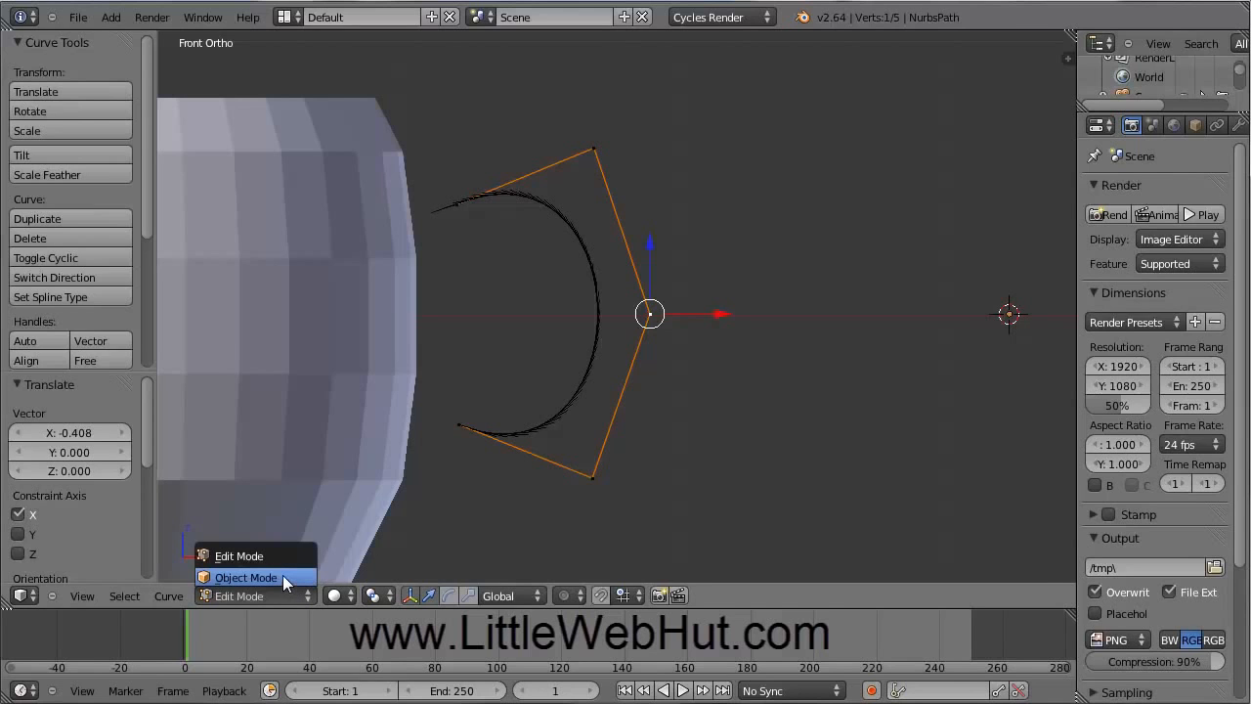
pyautogui.click(282, 576)
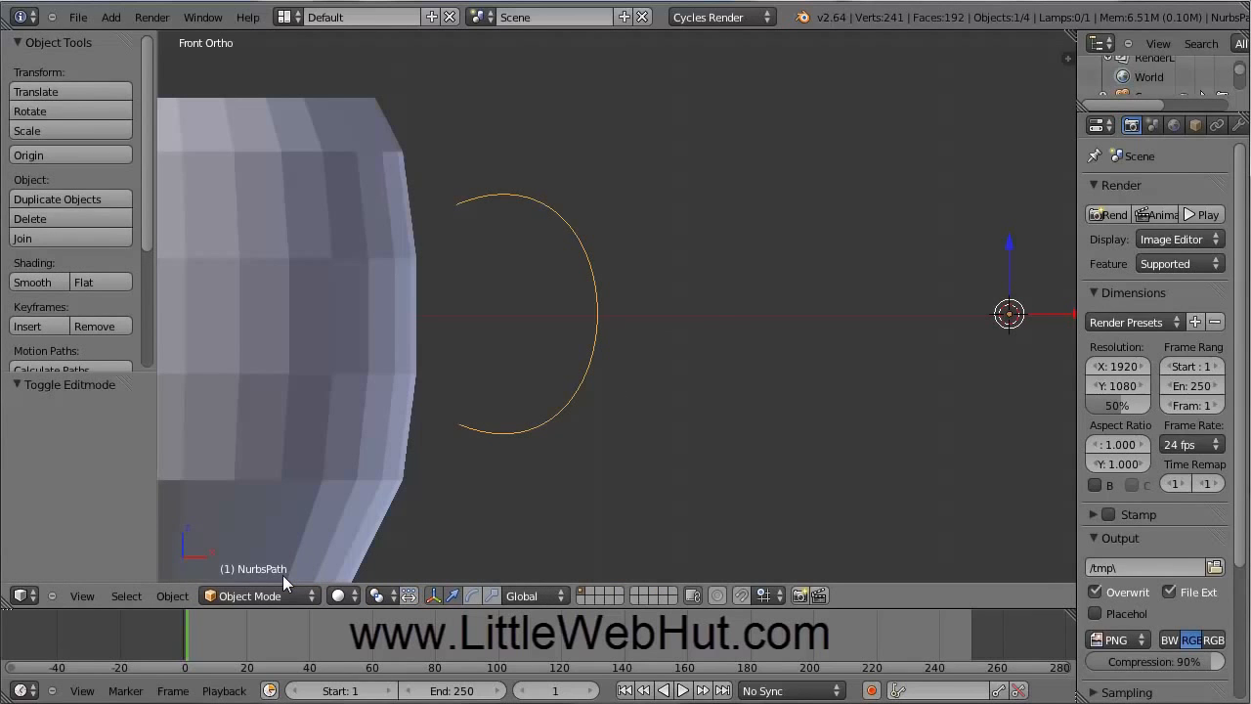
# Add a Bezier Circle curve at the 3D cursor and scale it to 0.2
pyautogui.click(111, 17)
pyautogui.moveTo(131, 57)
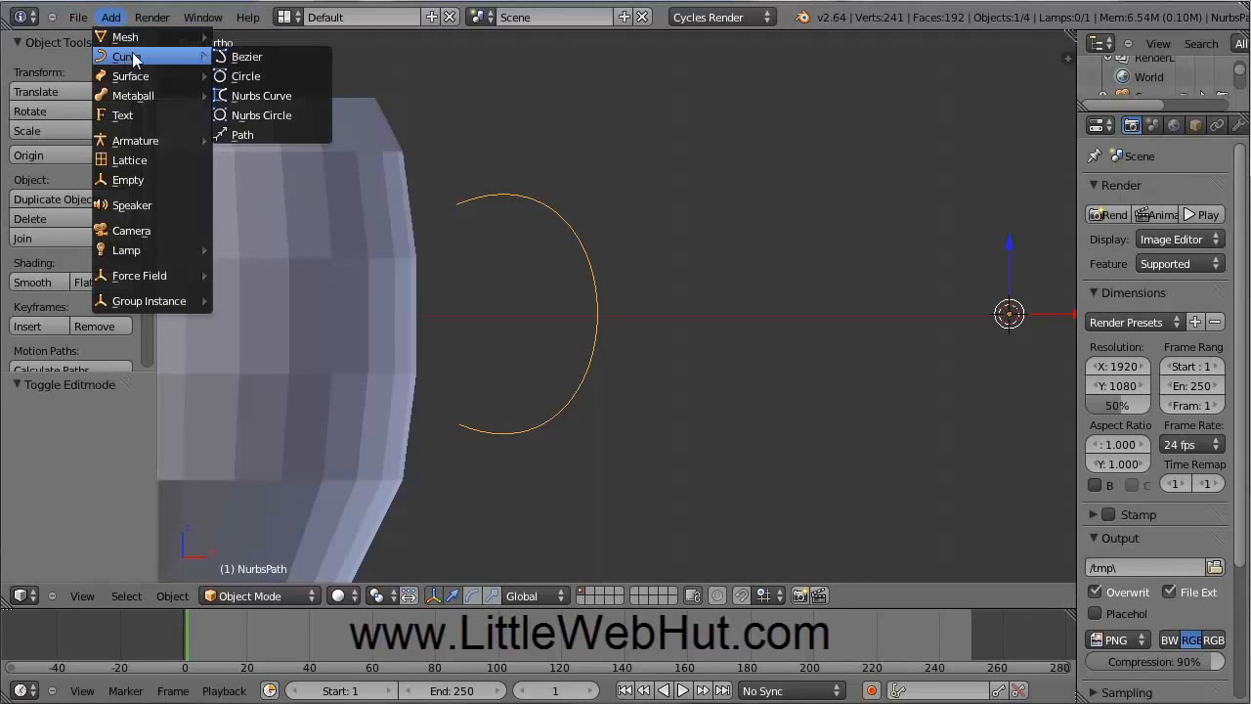
pyautogui.click(262, 76)
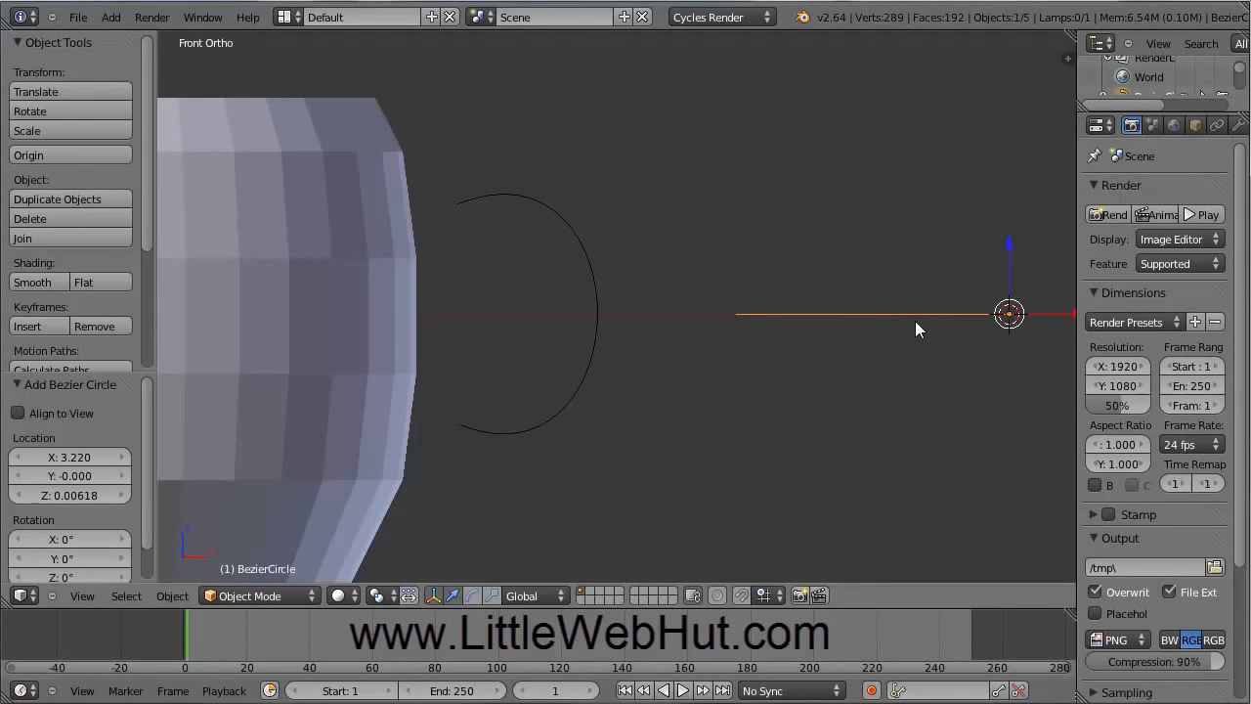
pyautogui.moveTo(934, 311); pyautogui.dragTo(904, 343, button='middle')
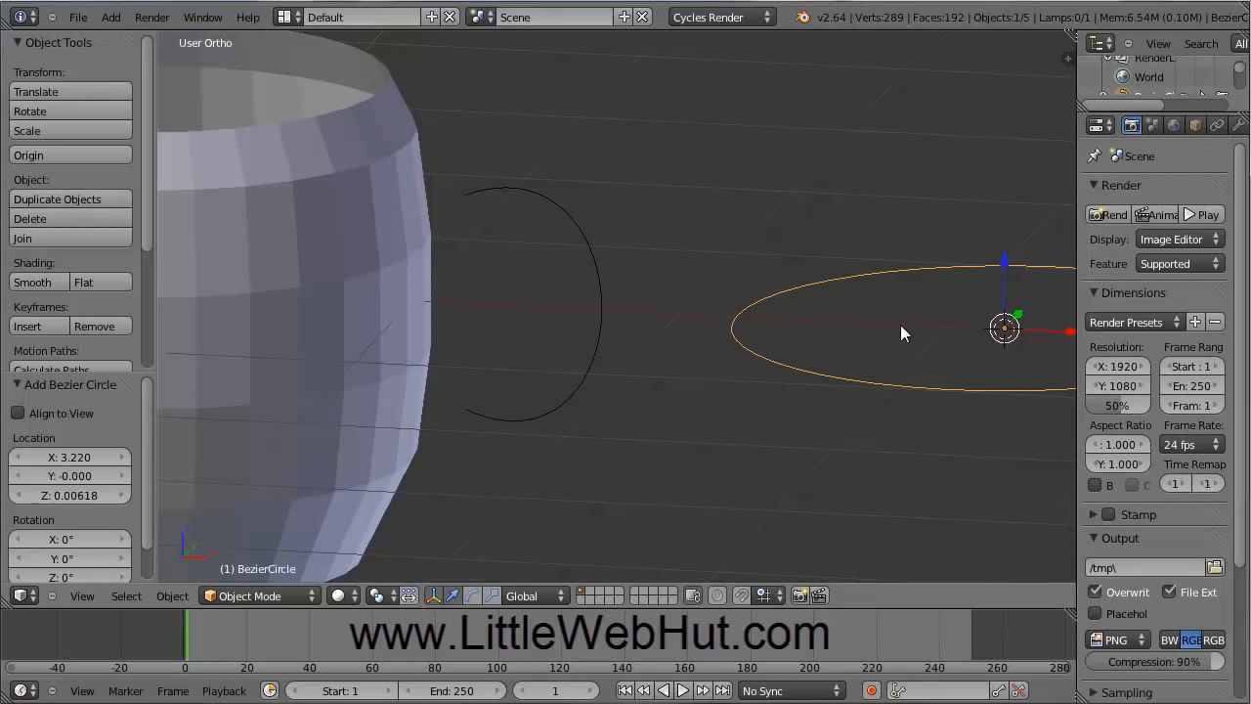
pyautogui.press('s')
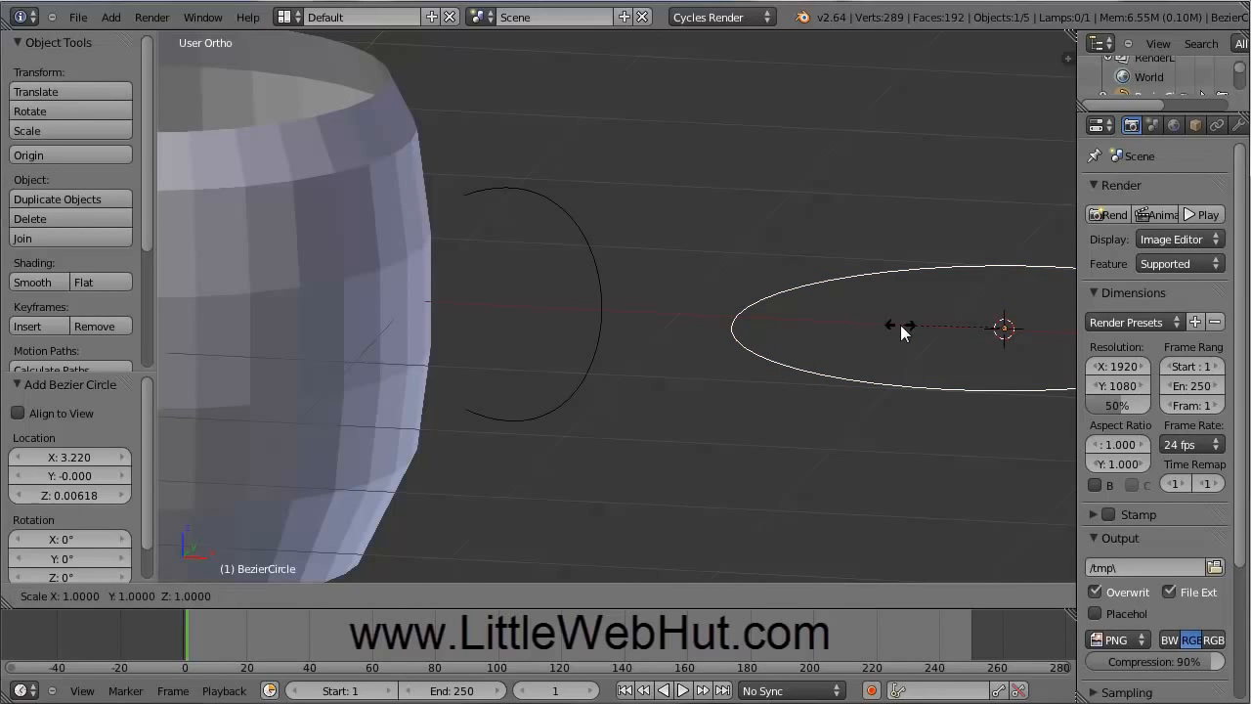
pyautogui.write('0.2')
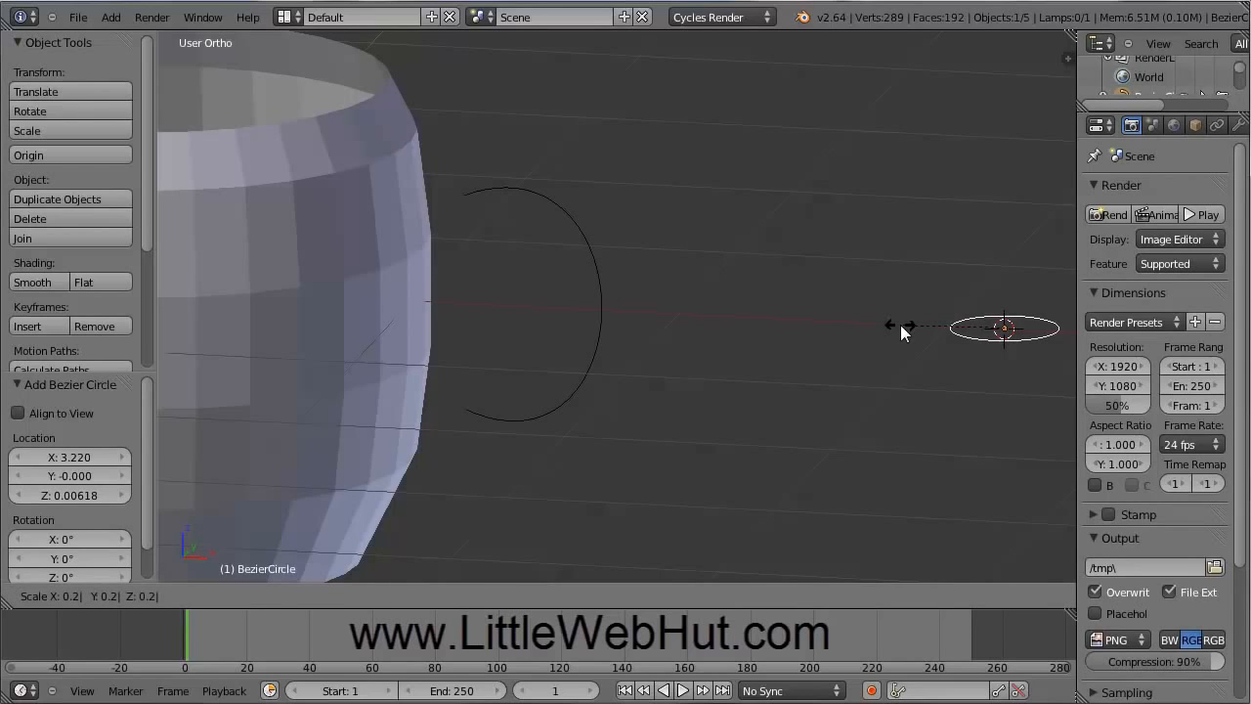
pyautogui.press('Return')
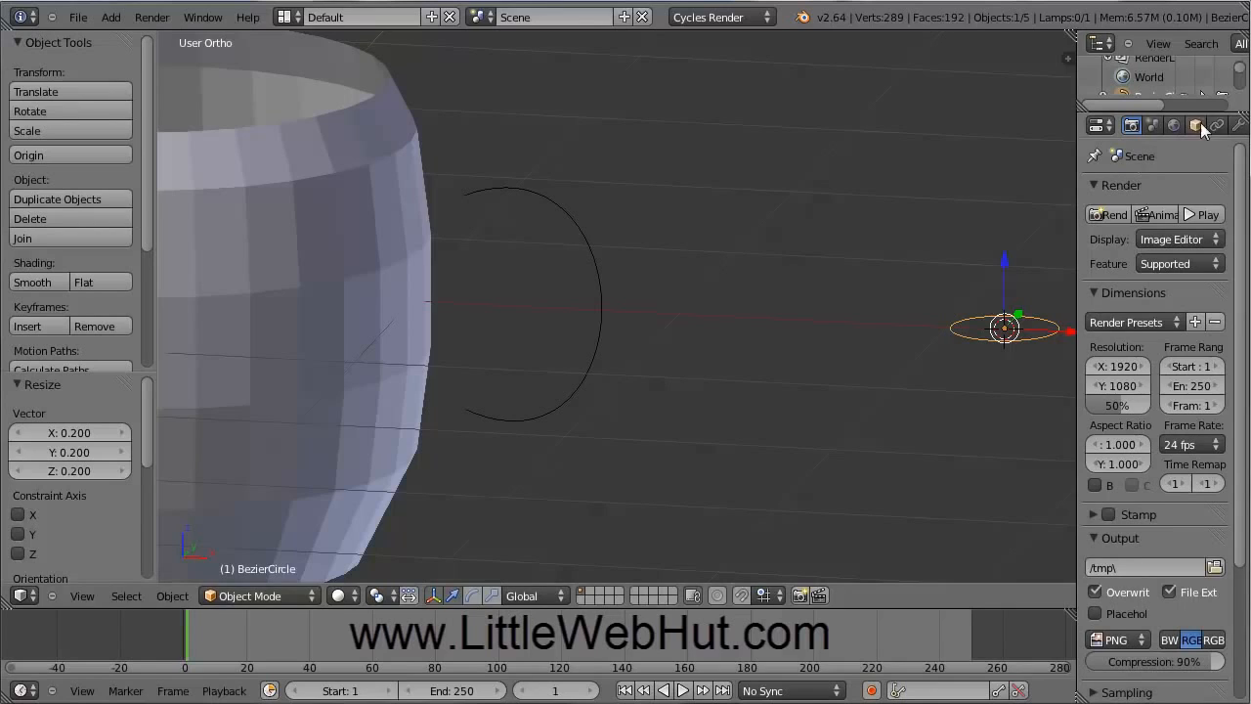
# Scroll the Outliner to the Bezier circle's entry, and widen the Outliner and Properties area to fit its full name
pyautogui.scroll(-2, 1244, 75)
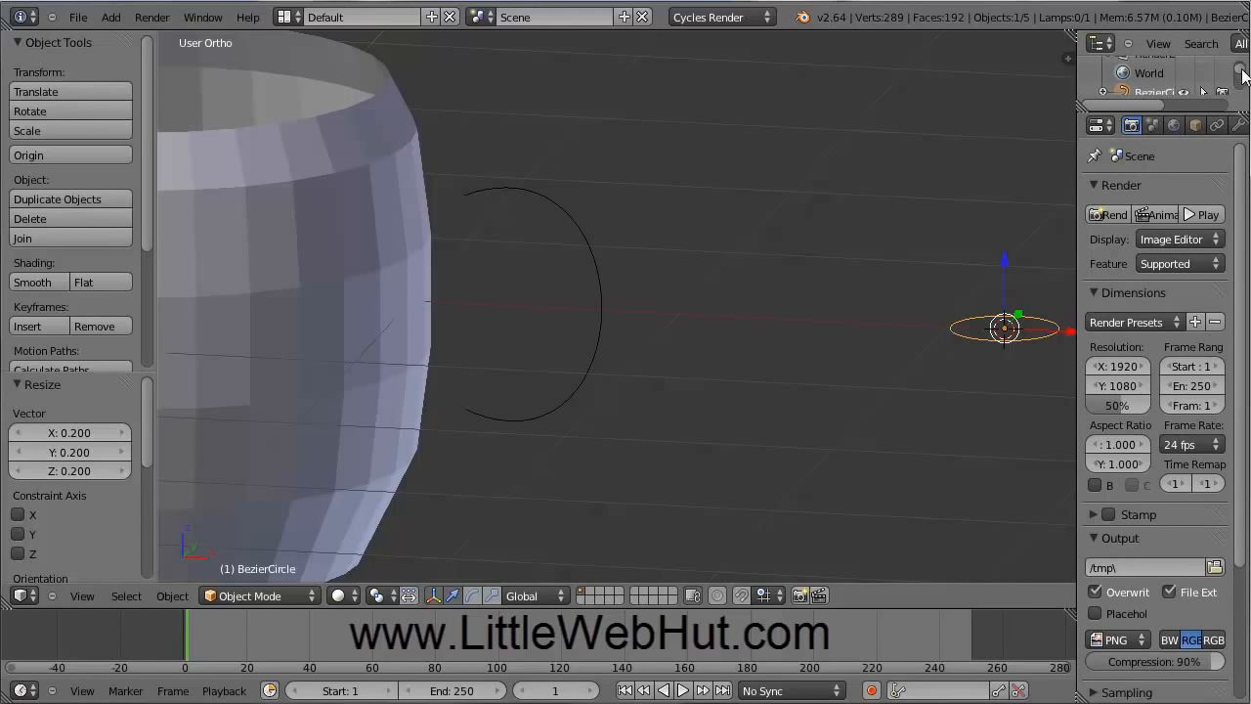
pyautogui.scroll(-1, 1243, 75)
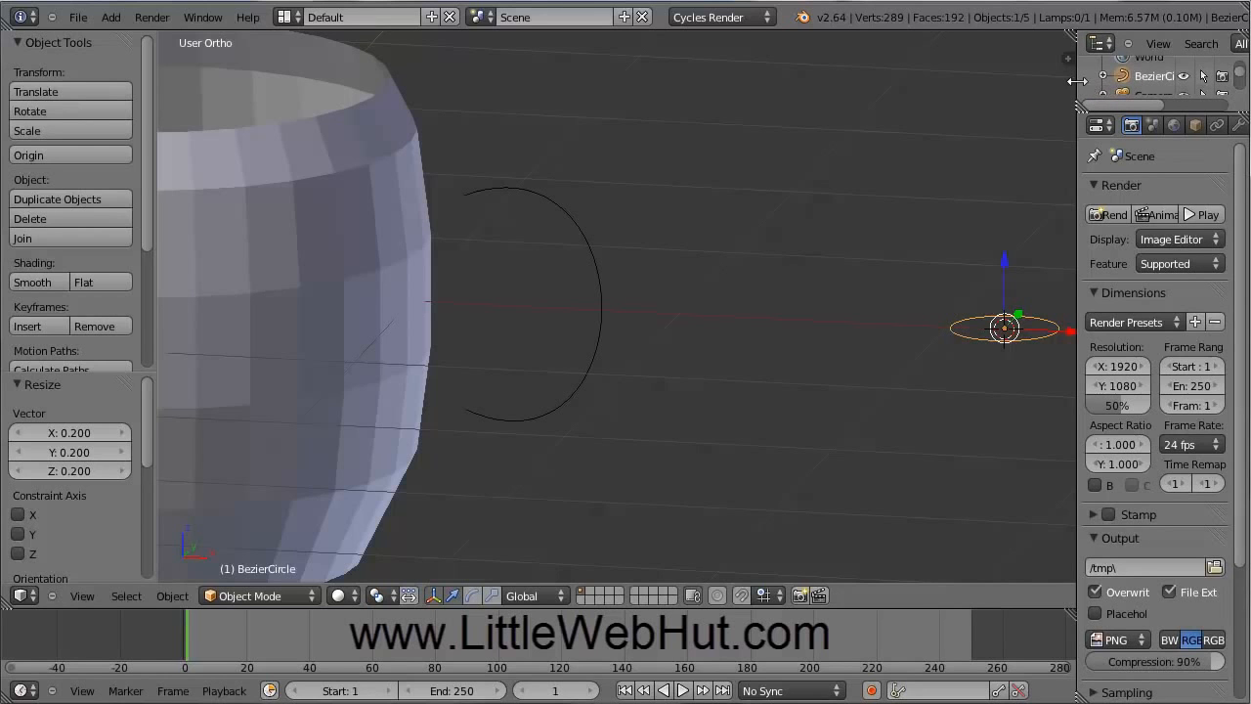
pyautogui.moveTo(1076, 81); pyautogui.dragTo(1026, 88)
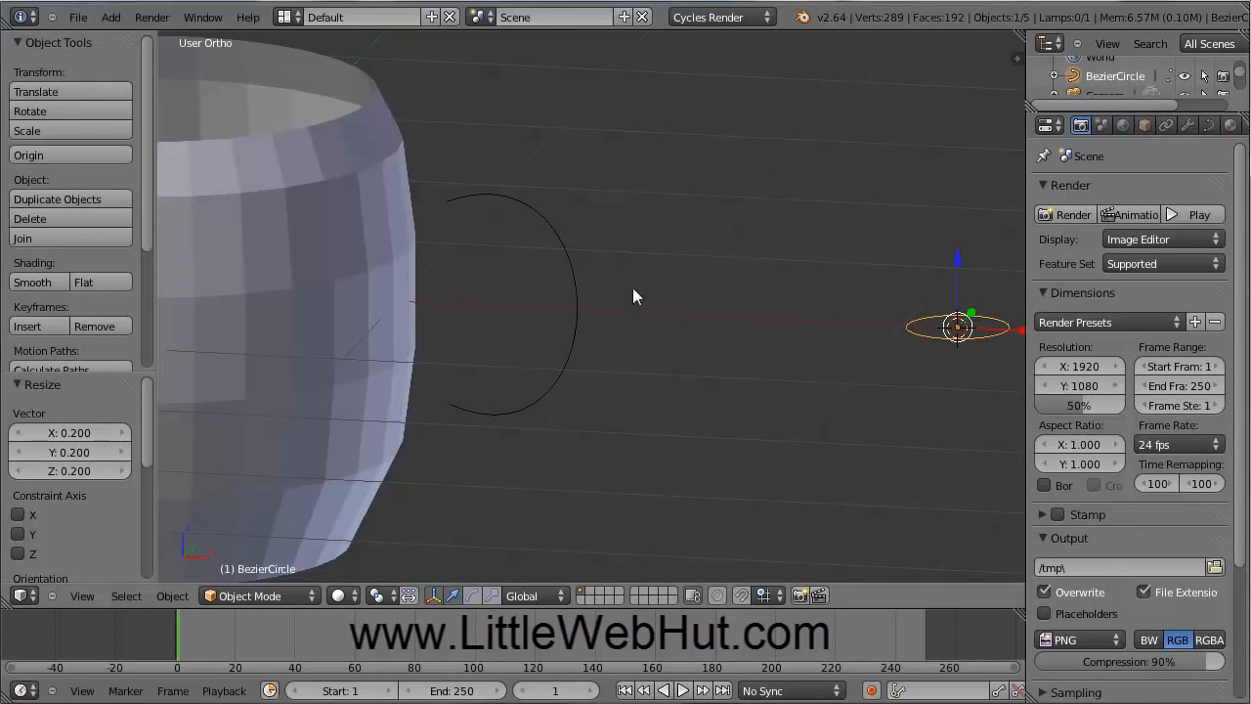
# Set BezierCircle as the Bevel Object of the handle path
pyautogui.rightClick(577, 314)
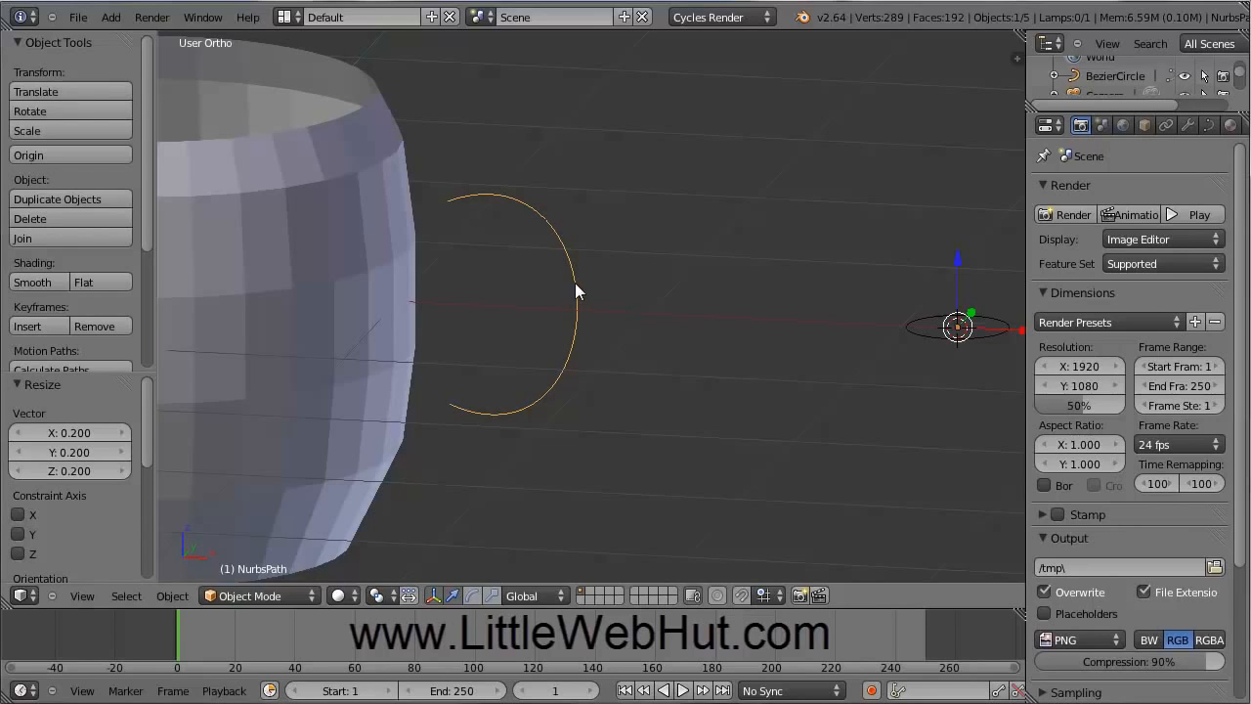
pyautogui.click(1209, 126)
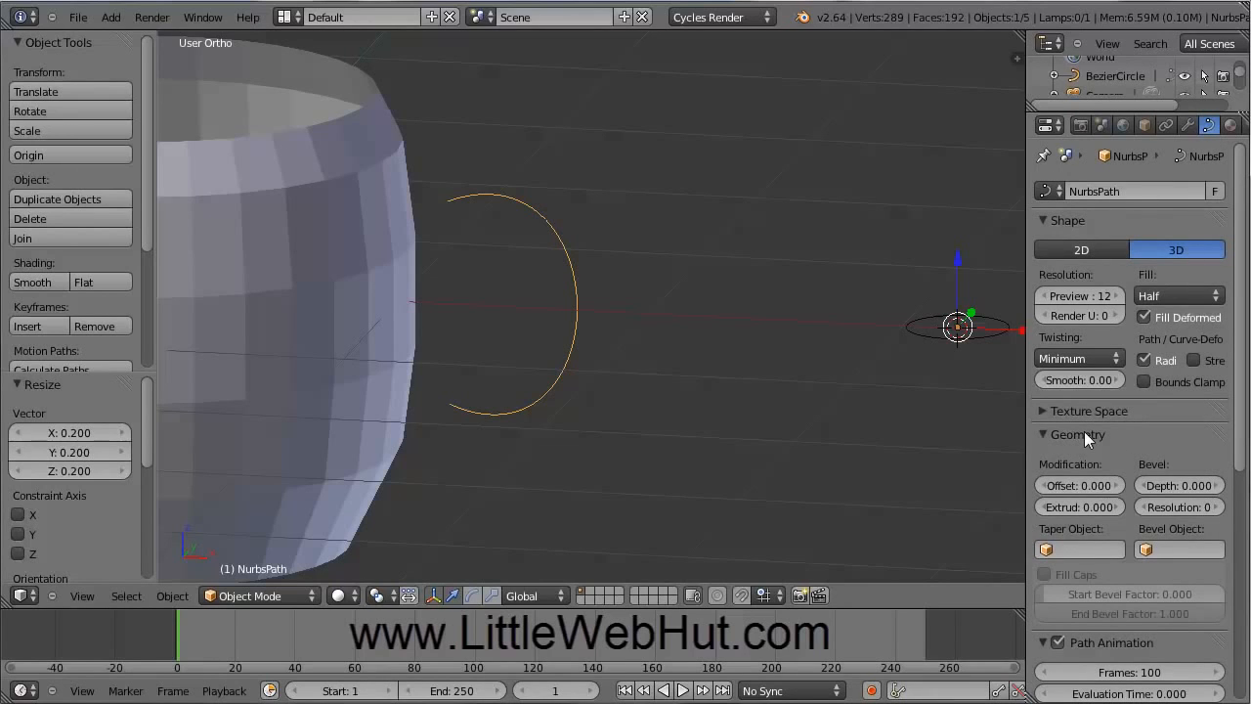
pyautogui.click(1156, 550)
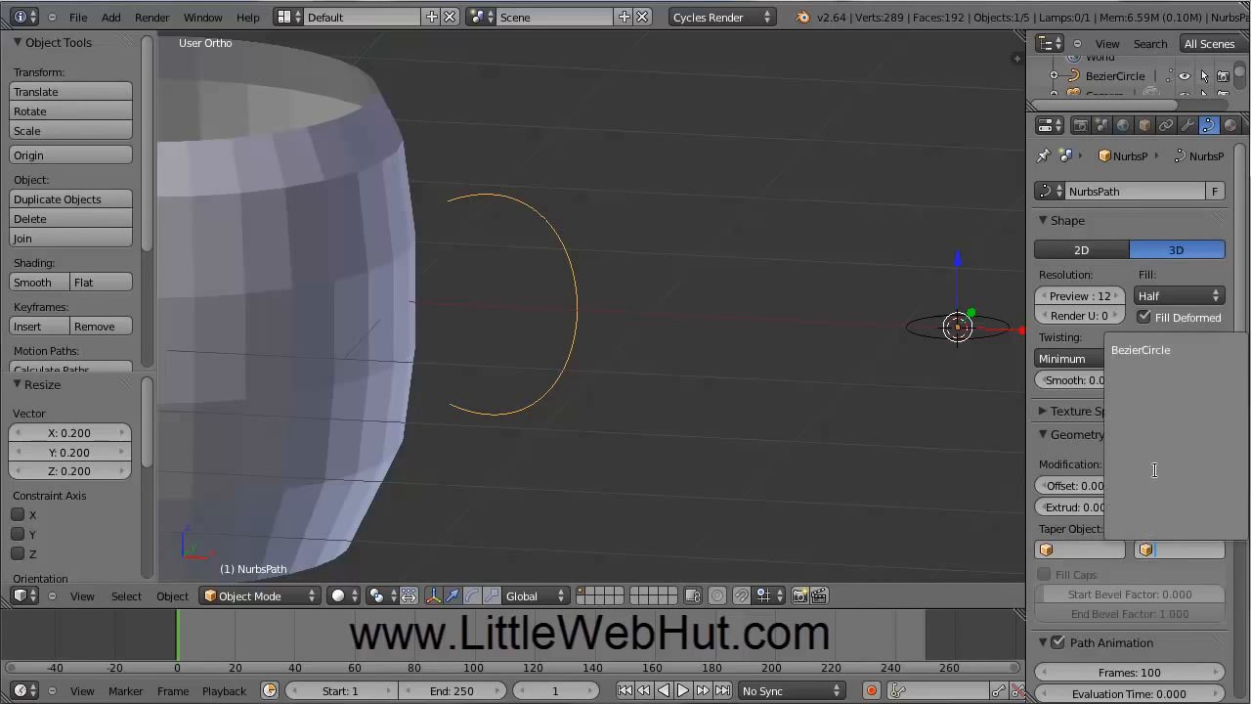
pyautogui.click(1154, 350)
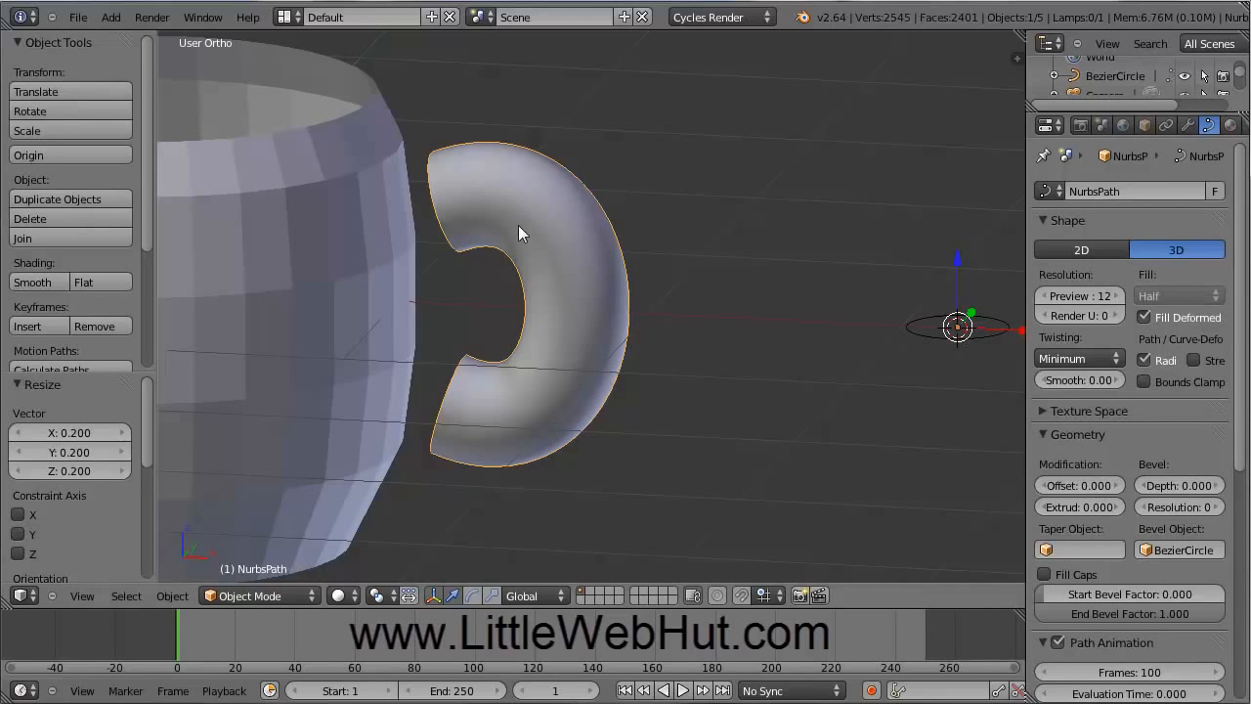
# Reduce the Bezier circle's preview resolution U to 1
pyautogui.click(939, 333)
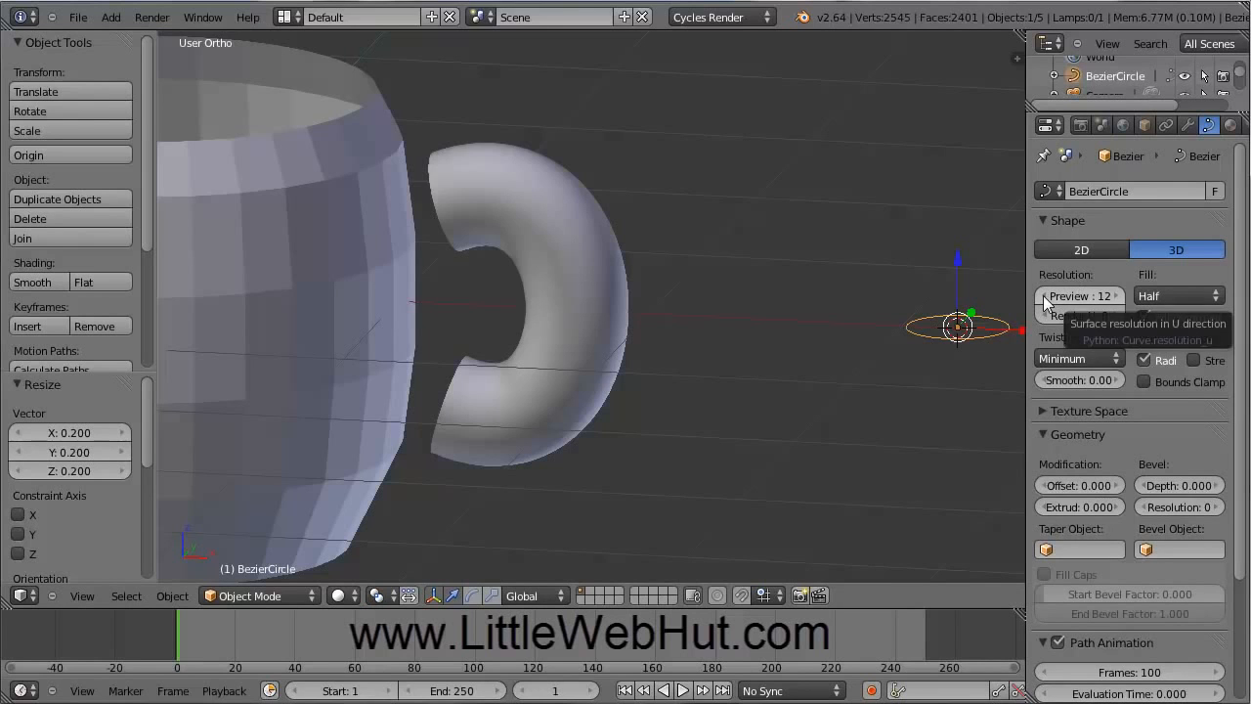
pyautogui.click(1043, 295)
pyautogui.click(1043, 295)
pyautogui.click(1043, 295)
pyautogui.click(1043, 296)
pyautogui.click(1043, 295)
pyautogui.click(1043, 295)
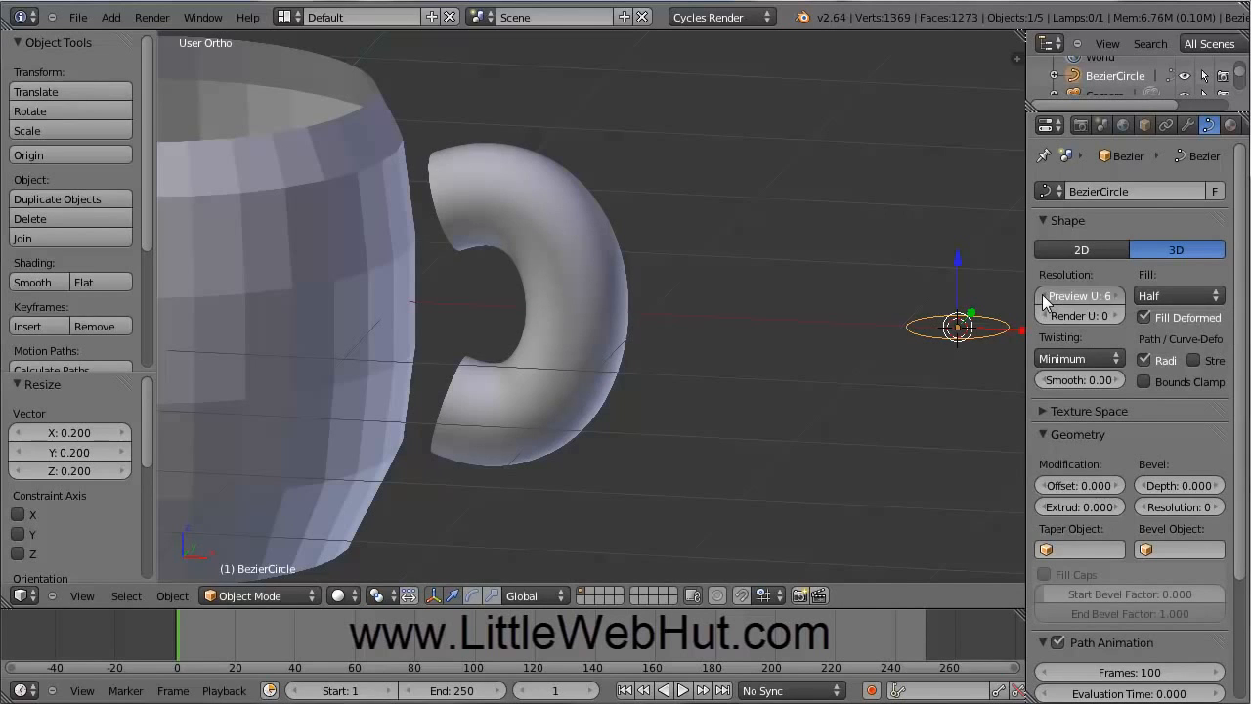
pyautogui.click(1043, 295)
pyautogui.click(1043, 295)
pyautogui.click(1043, 295)
pyautogui.click(1043, 295)
pyautogui.click(1043, 296)
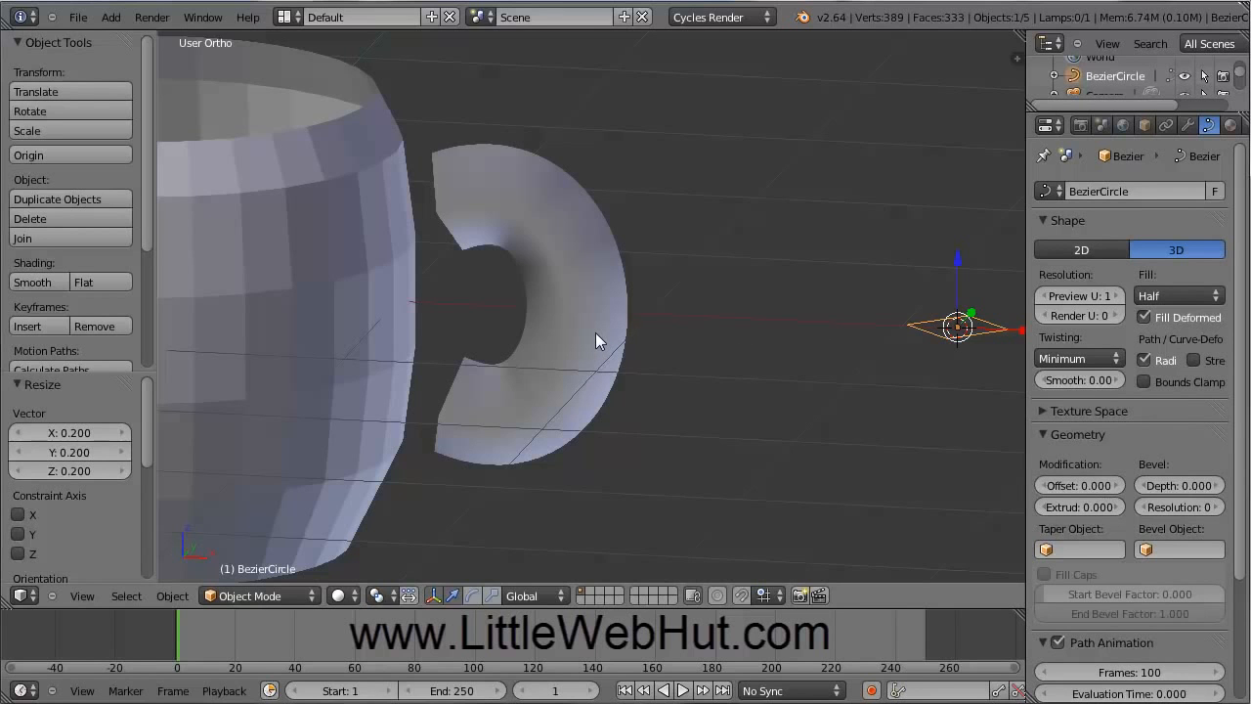
# Convert the handle's path curve into a mesh
pyautogui.moveTo(596, 332); pyautogui.dragTo(664, 328, button='middle')
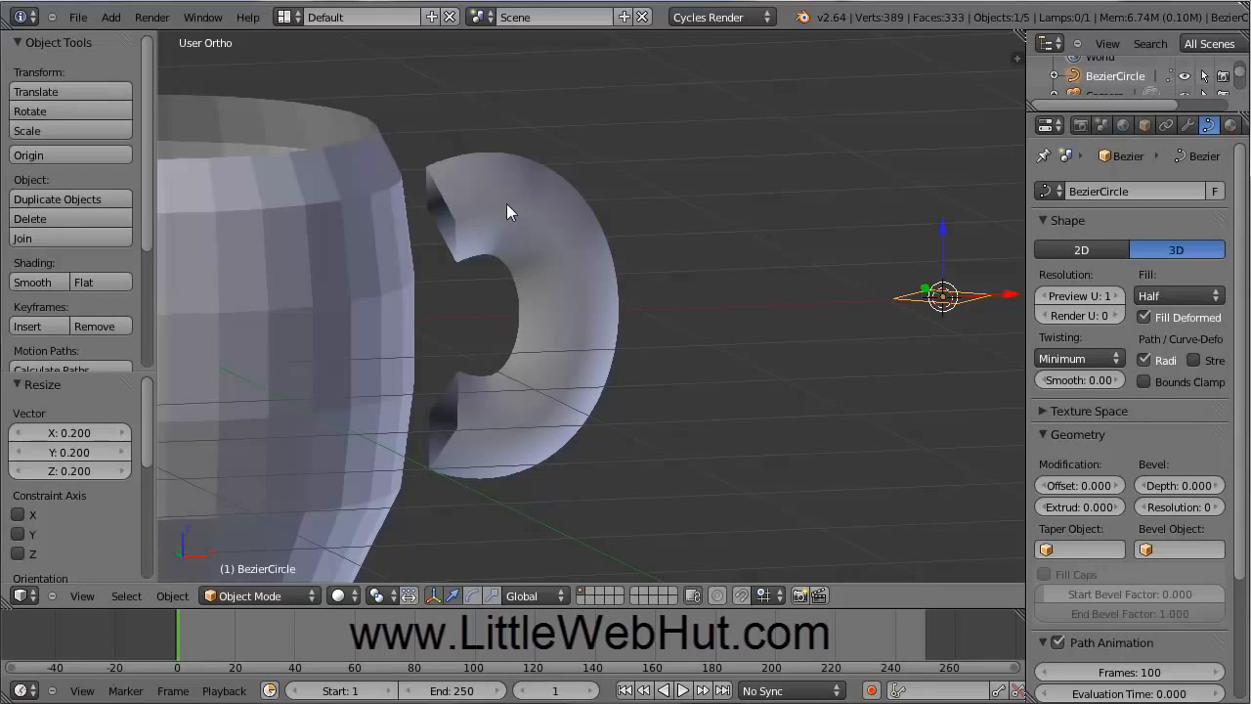
pyautogui.rightClick(566, 226)
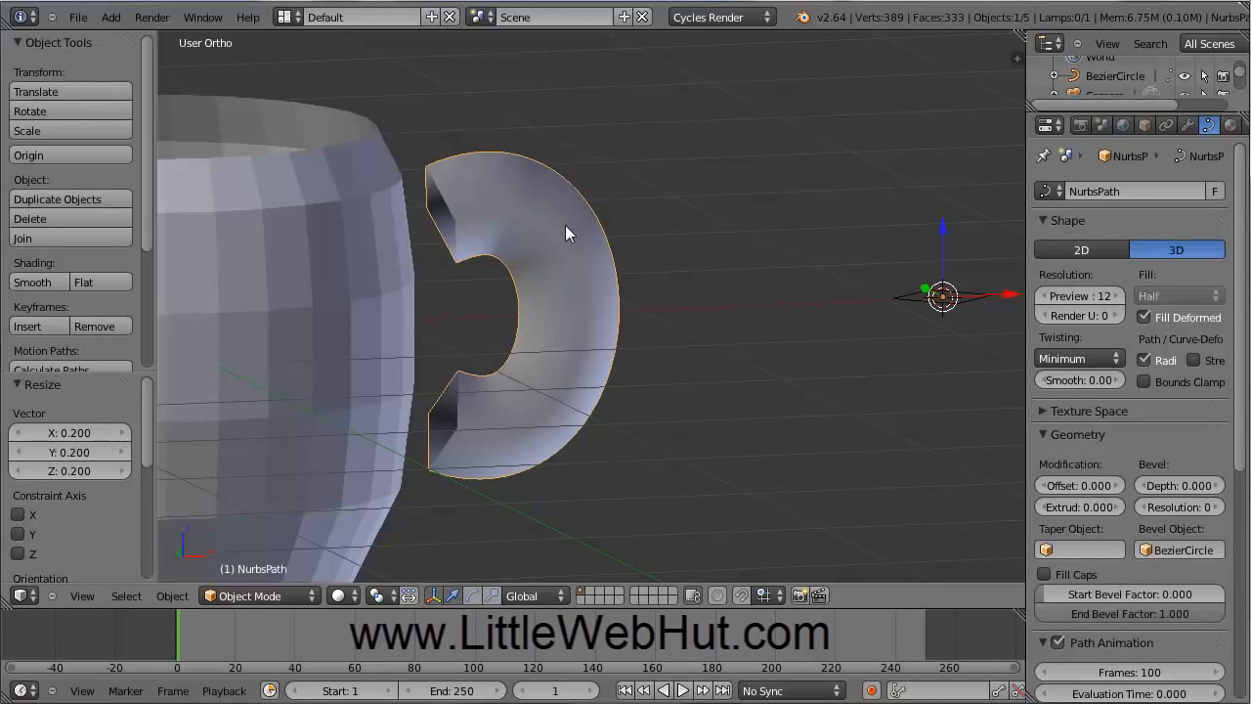
pyautogui.hotkey('alt', 'c')
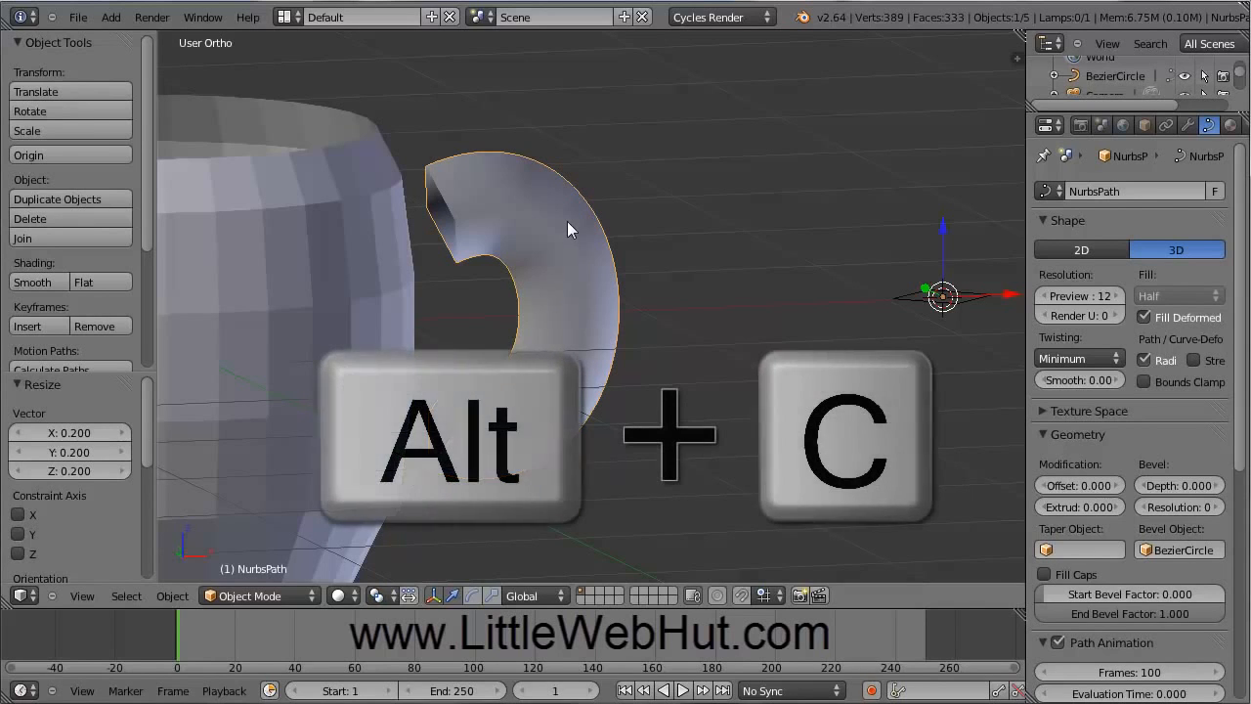
pyautogui.hotkey('alt', 'c')
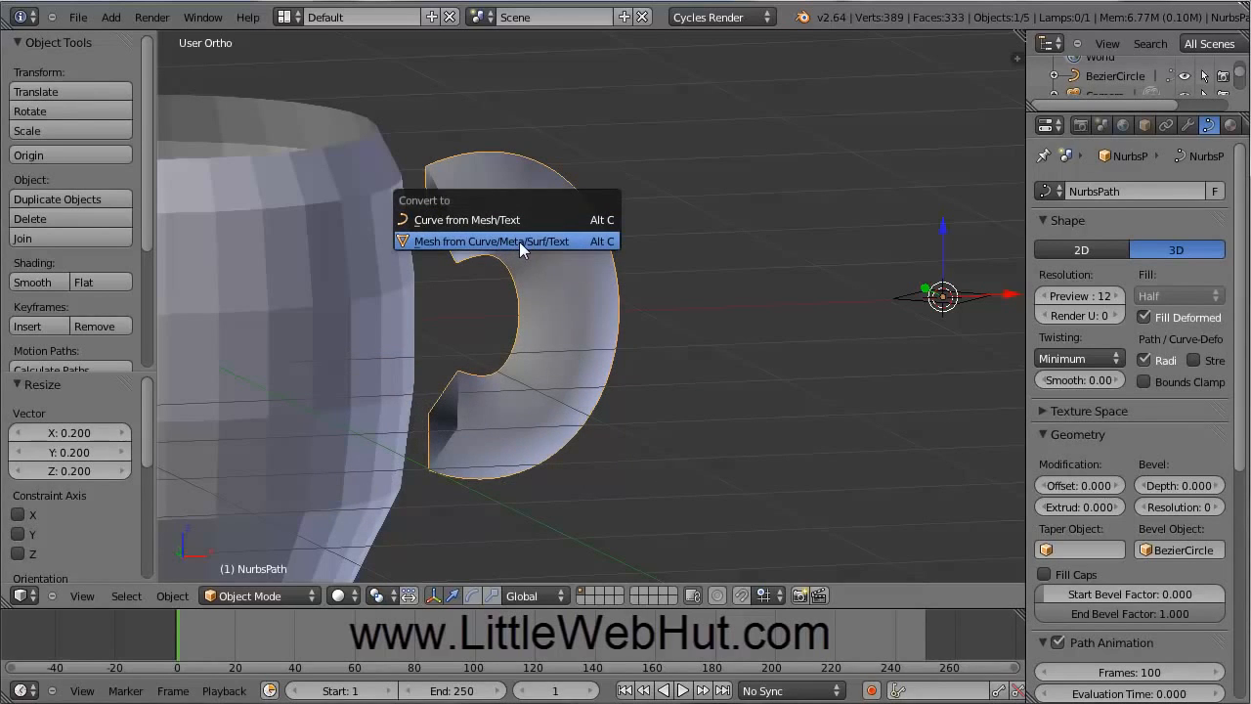
pyautogui.click(519, 242)
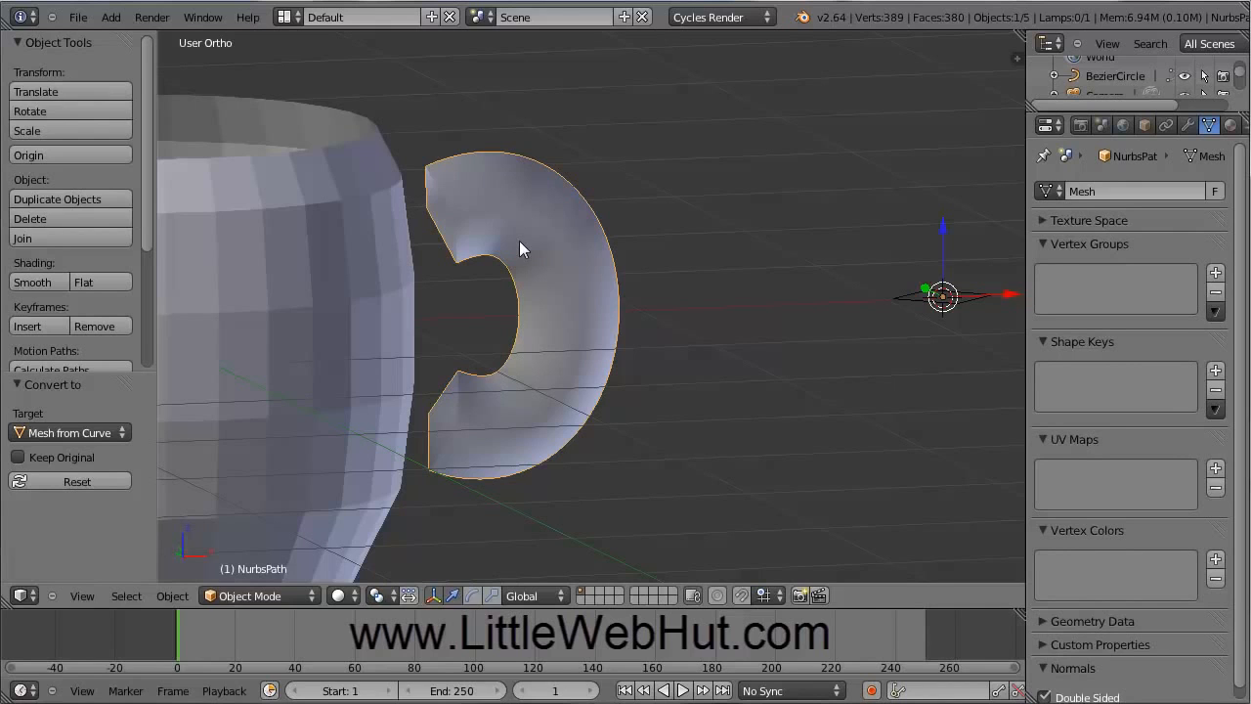
# Delete the Bezier circle at the 3D cursor
pyautogui.rightClick(907, 301)
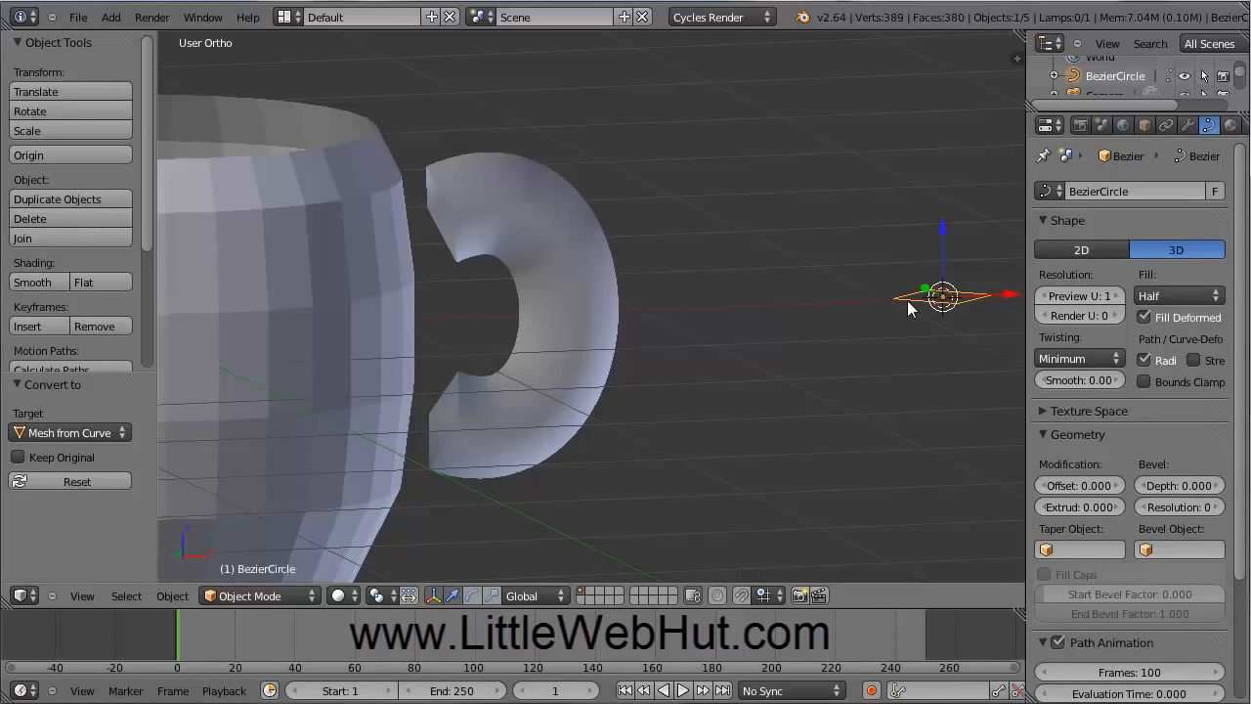
pyautogui.press('x')
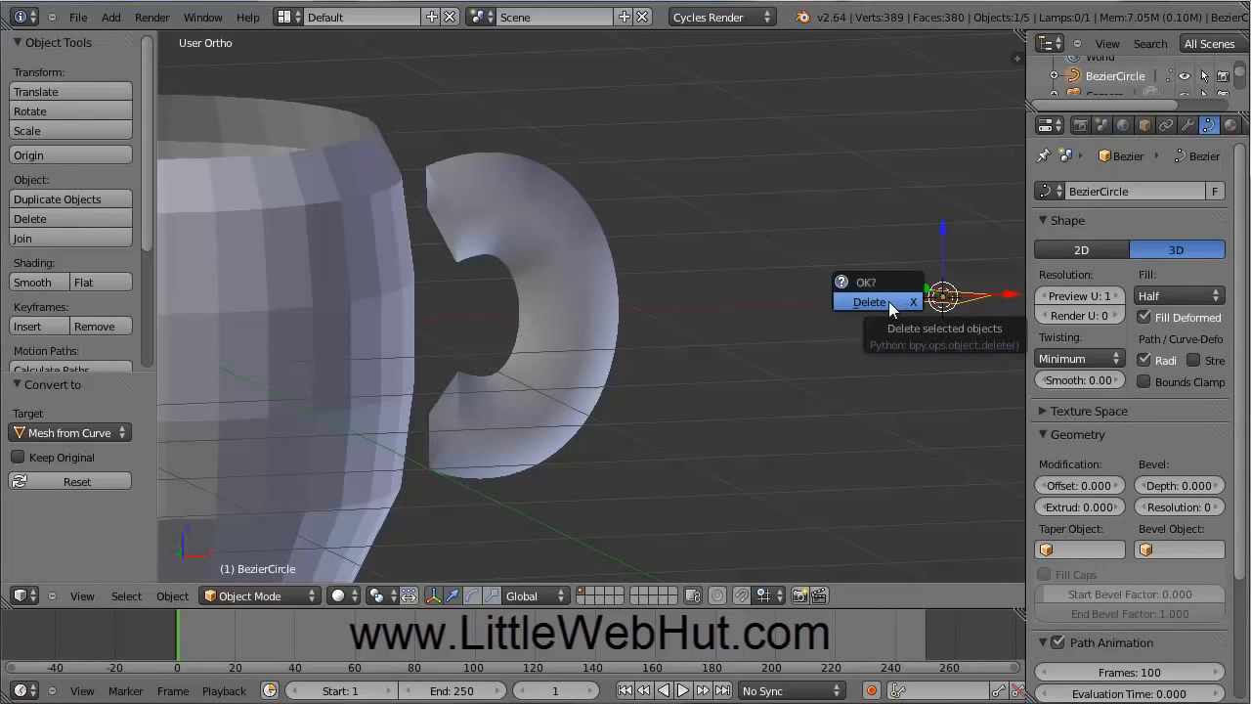
pyautogui.click(888, 301)
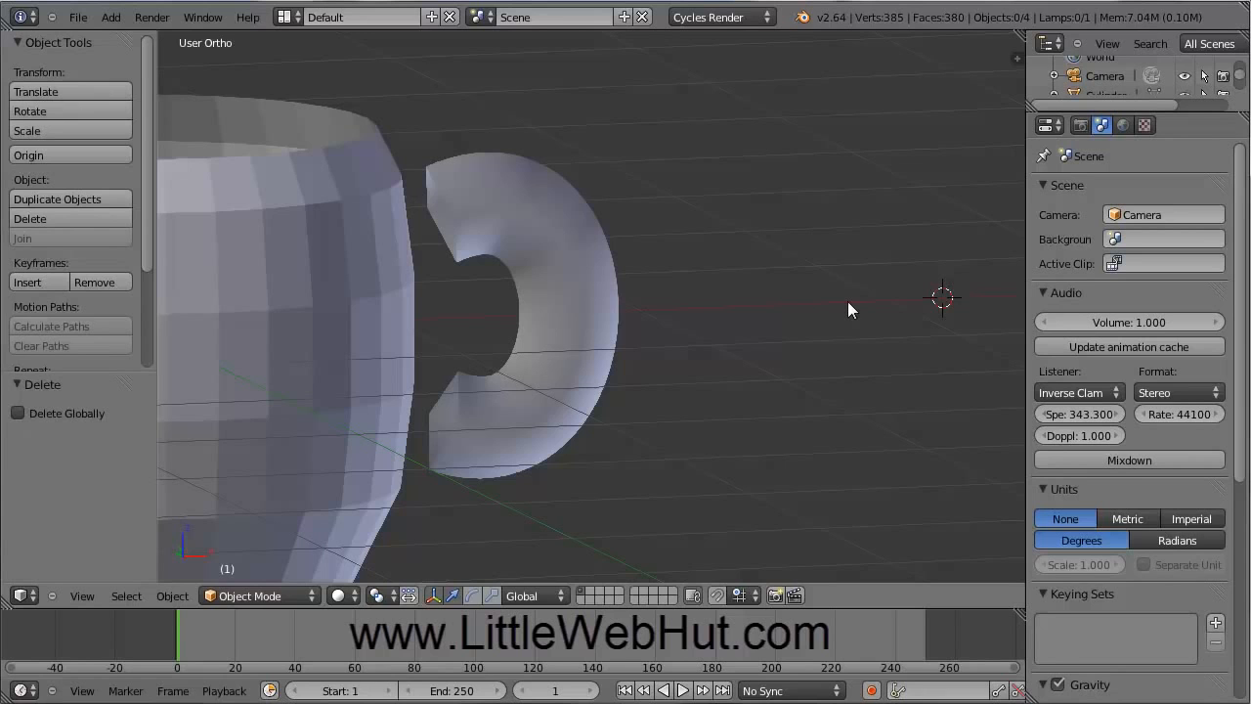
# Move the cup body about 0.05 along X toward the handle, working from the front view
pyautogui.press('KP_7')
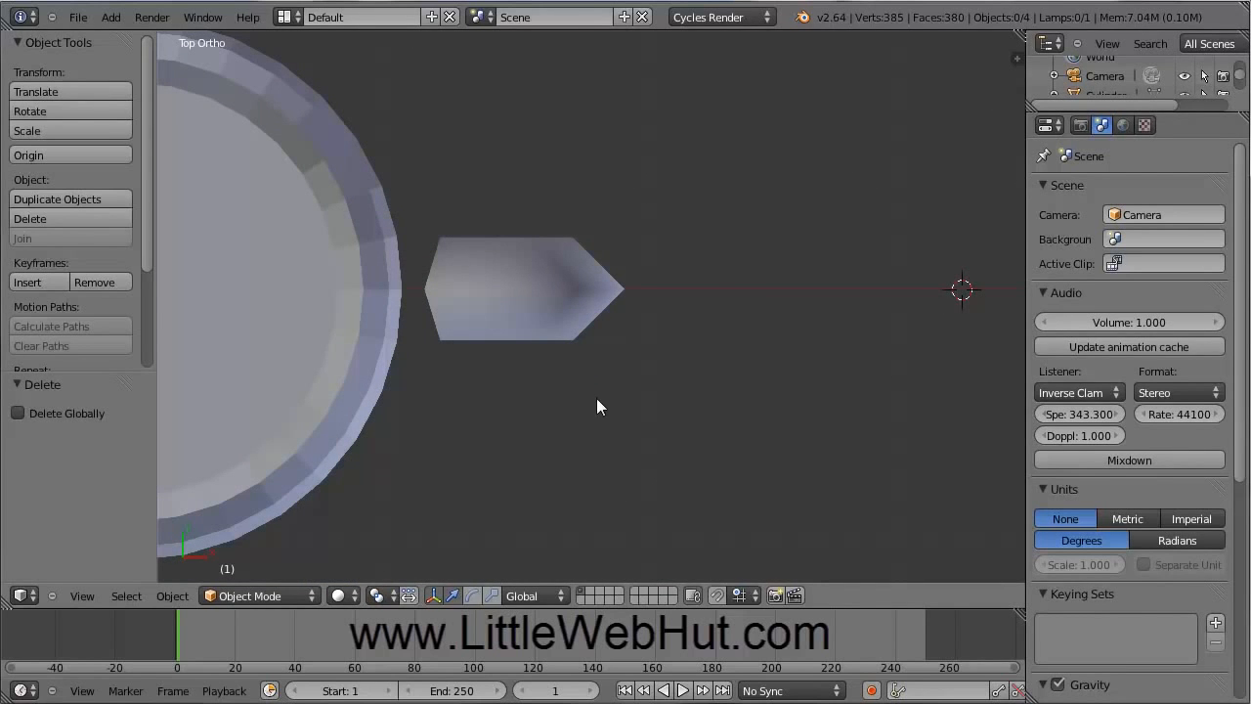
pyautogui.keyDown('shift'); pyautogui.moveTo(590, 400); pyautogui.dragTo(923, 417, button='middle'); pyautogui.keyUp('shift')
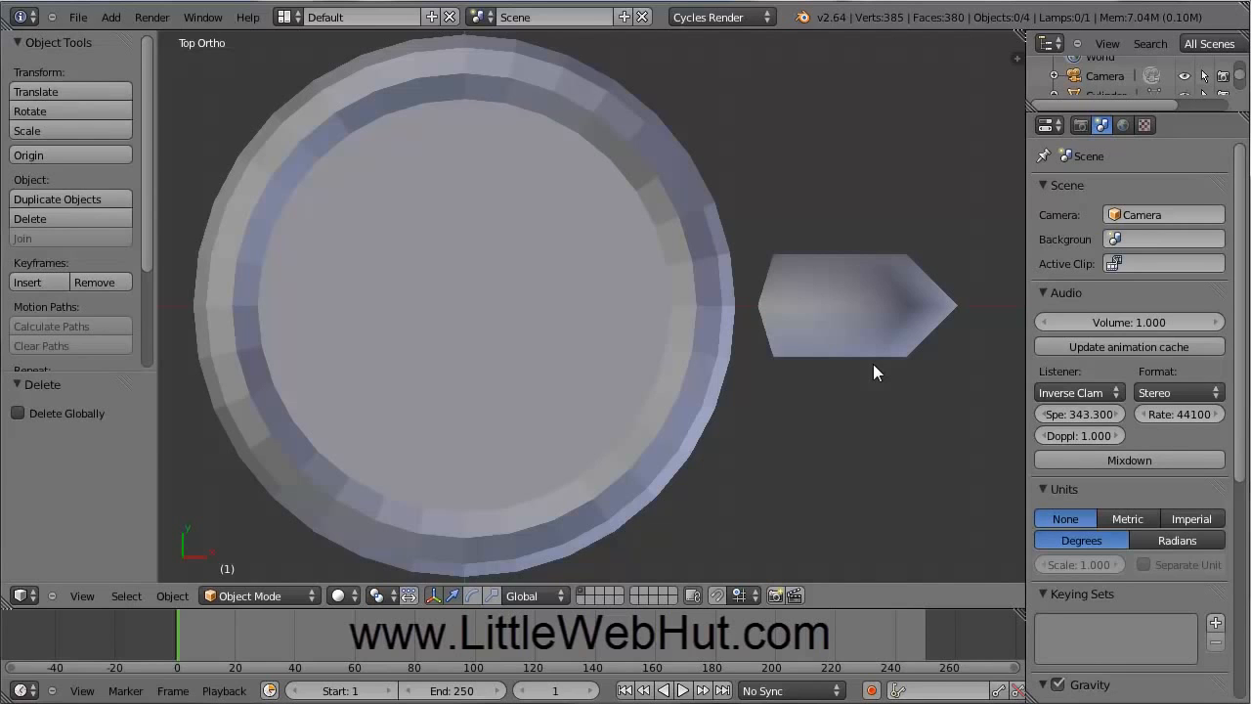
pyautogui.press('KP_1')
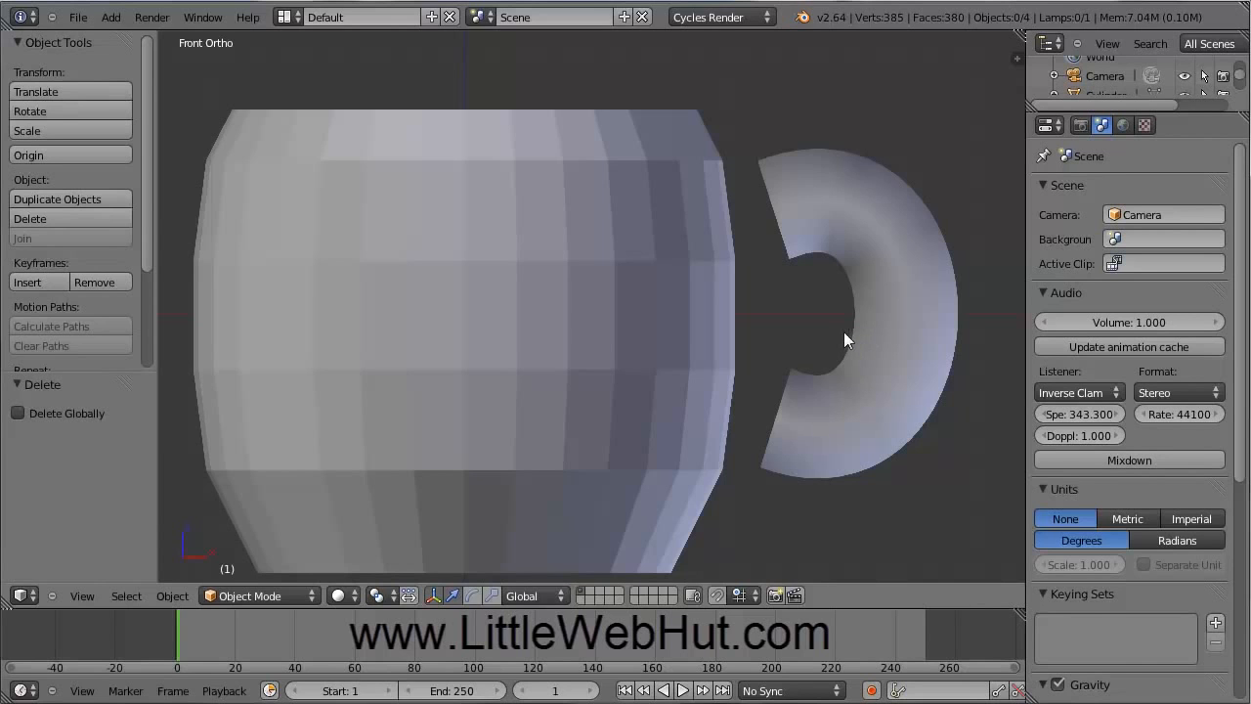
pyautogui.rightClick(465, 312)
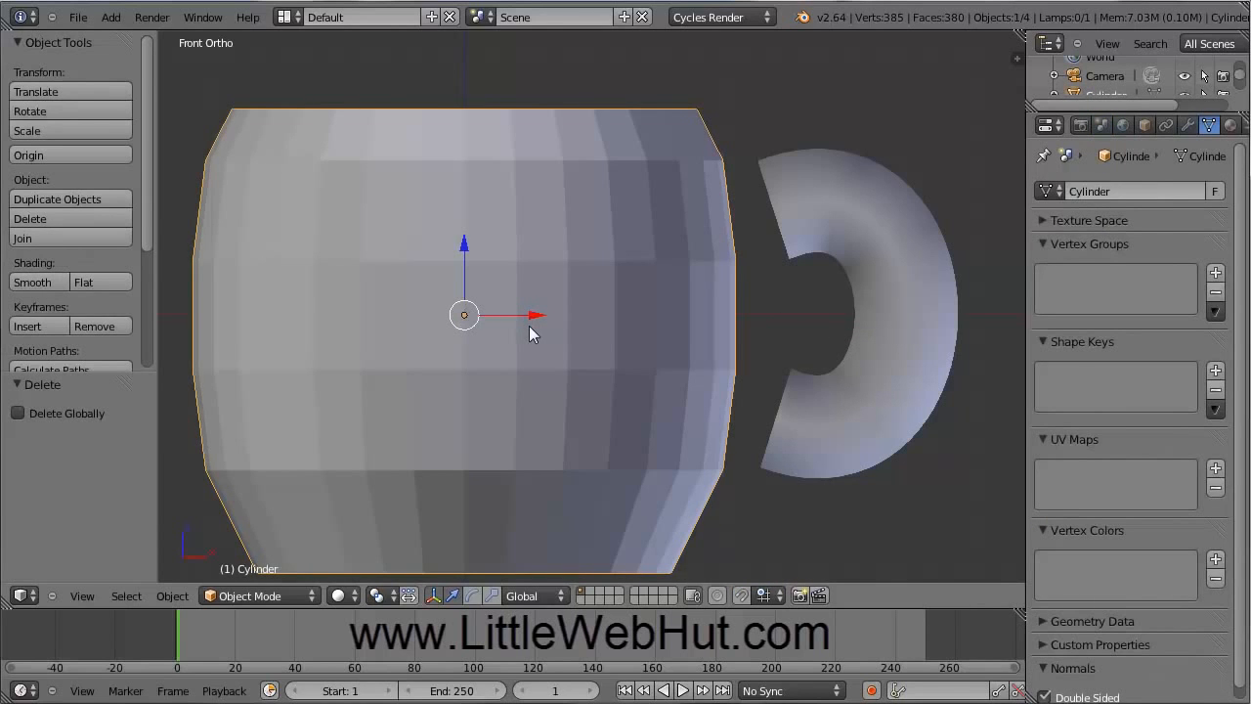
pyautogui.moveTo(533, 315); pyautogui.dragTo(546, 313)
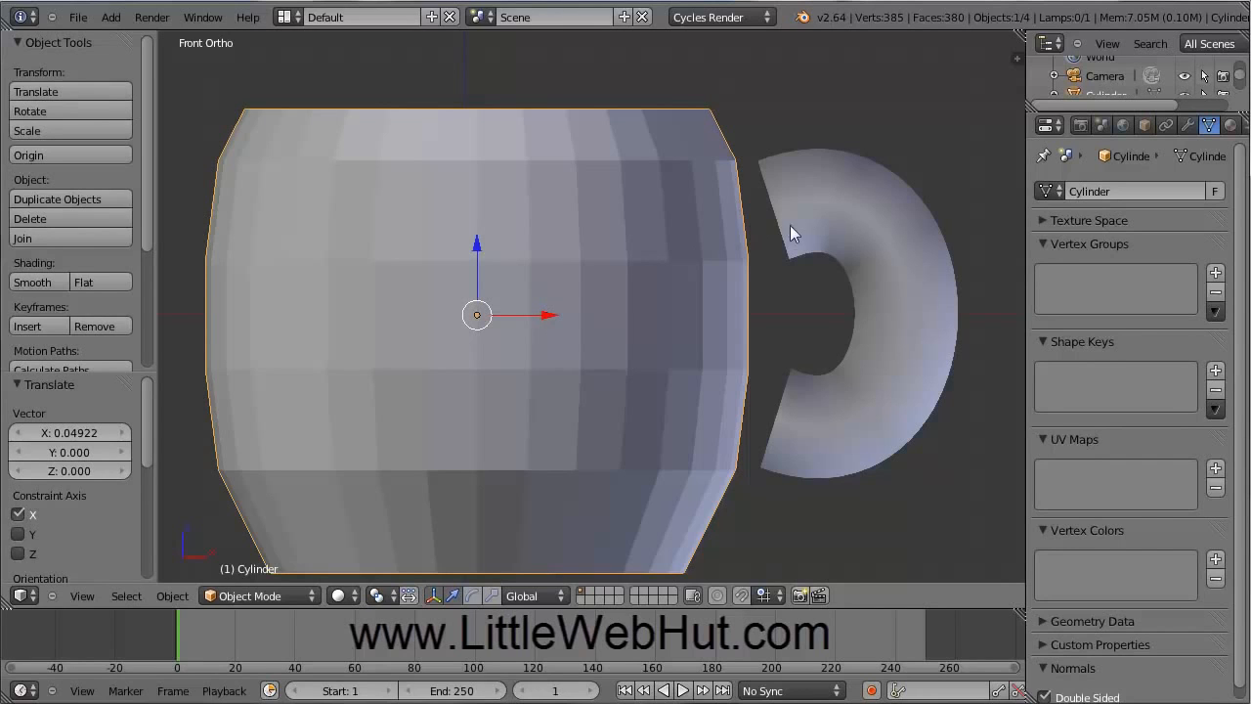
# Join the cup body and the handle into one object, and enter Edit Mode with nothing selected
pyautogui.keyDown('shift'); pyautogui.rightClick(864, 209); pyautogui.keyUp('shift')
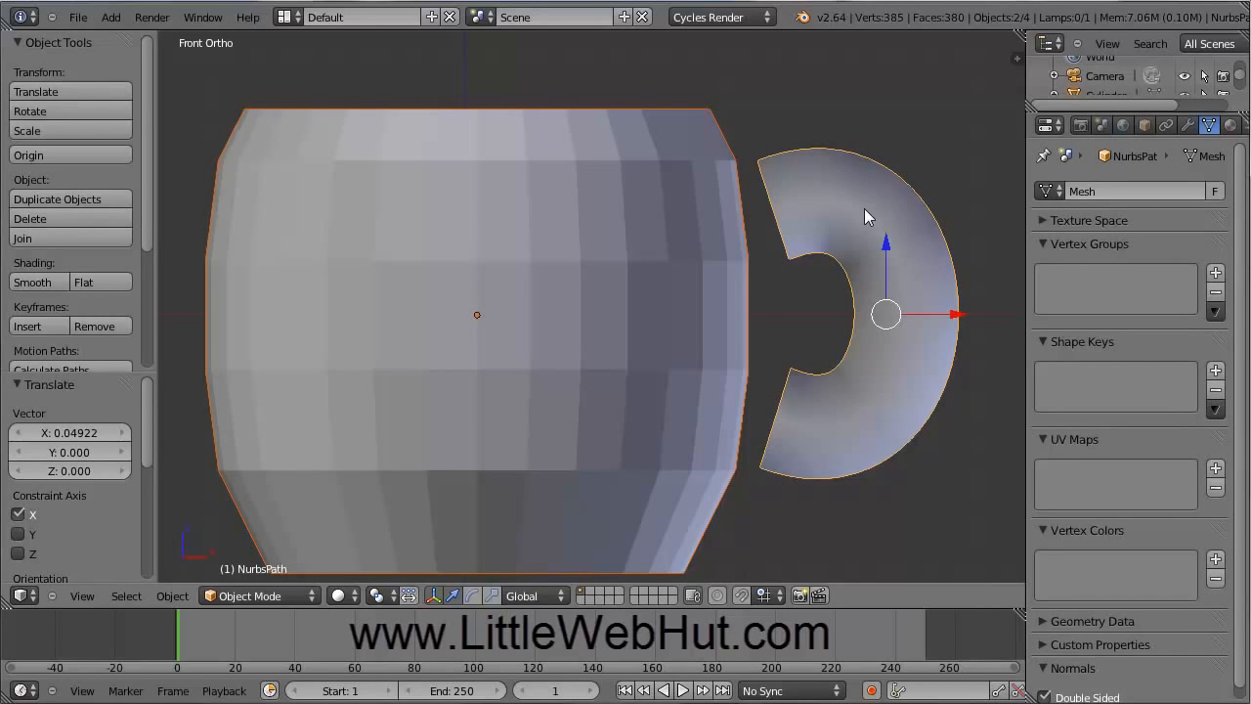
pyautogui.hotkey('ctrl', 'j')
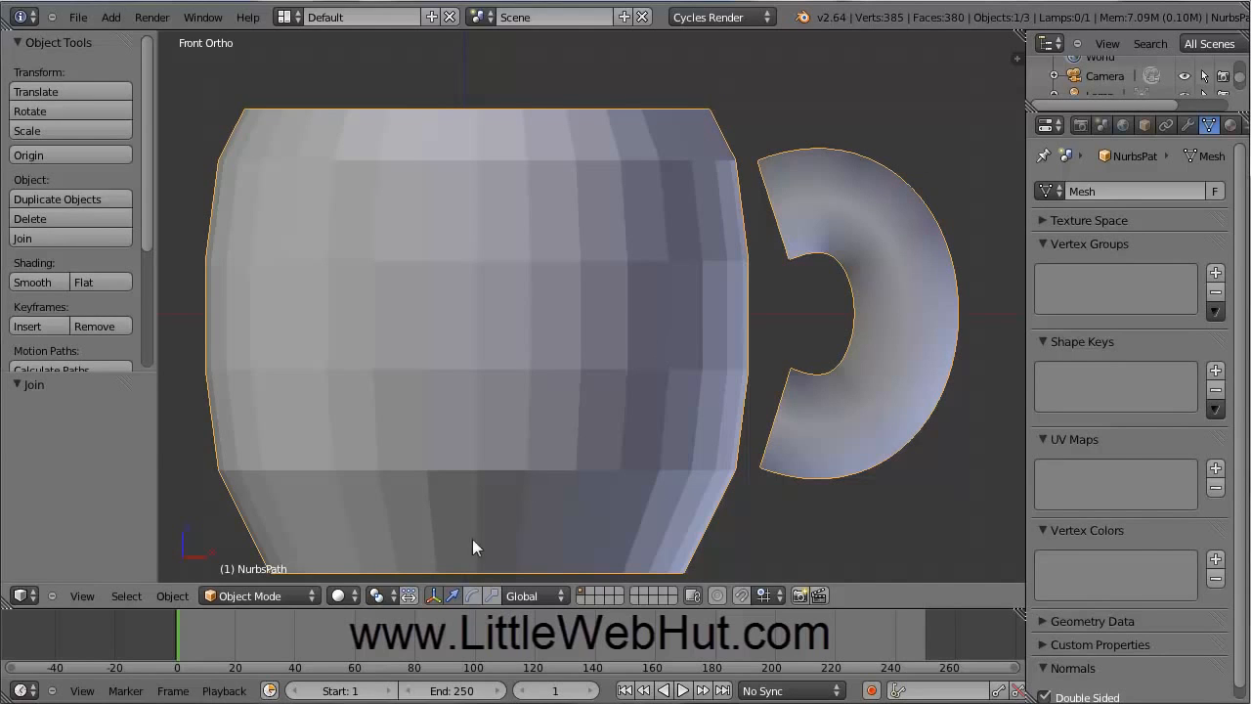
pyautogui.click(287, 594)
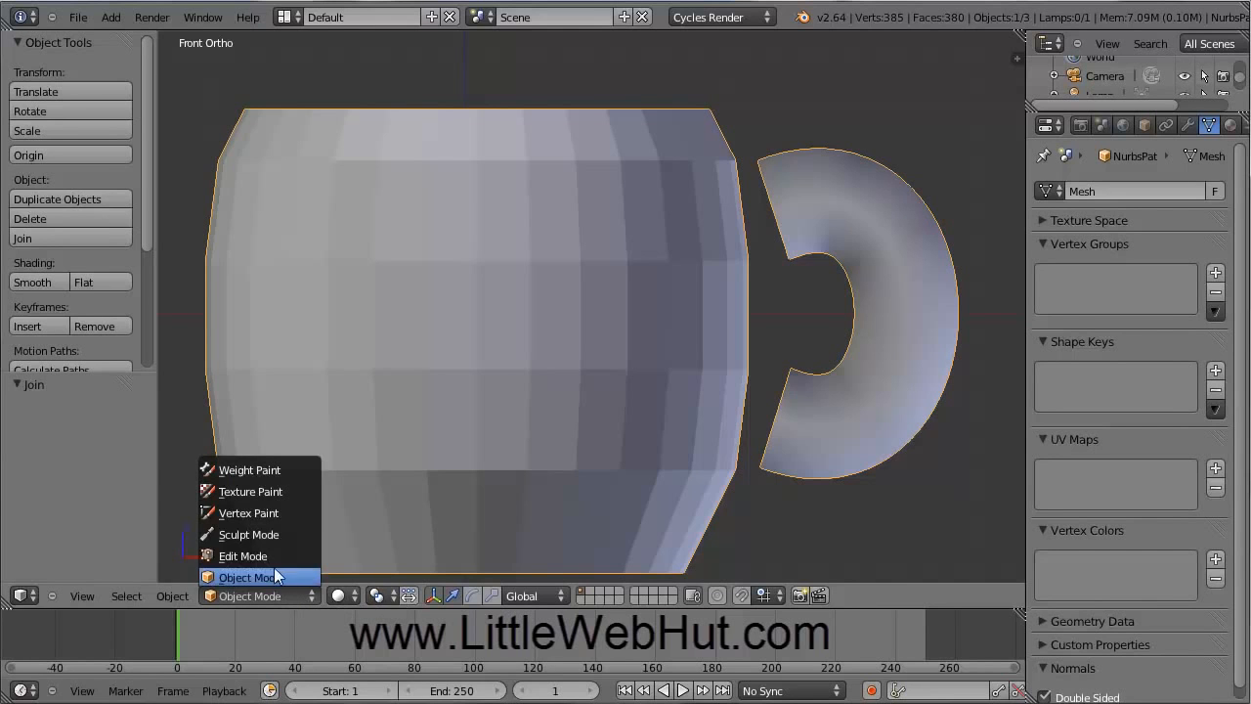
pyautogui.click(270, 555)
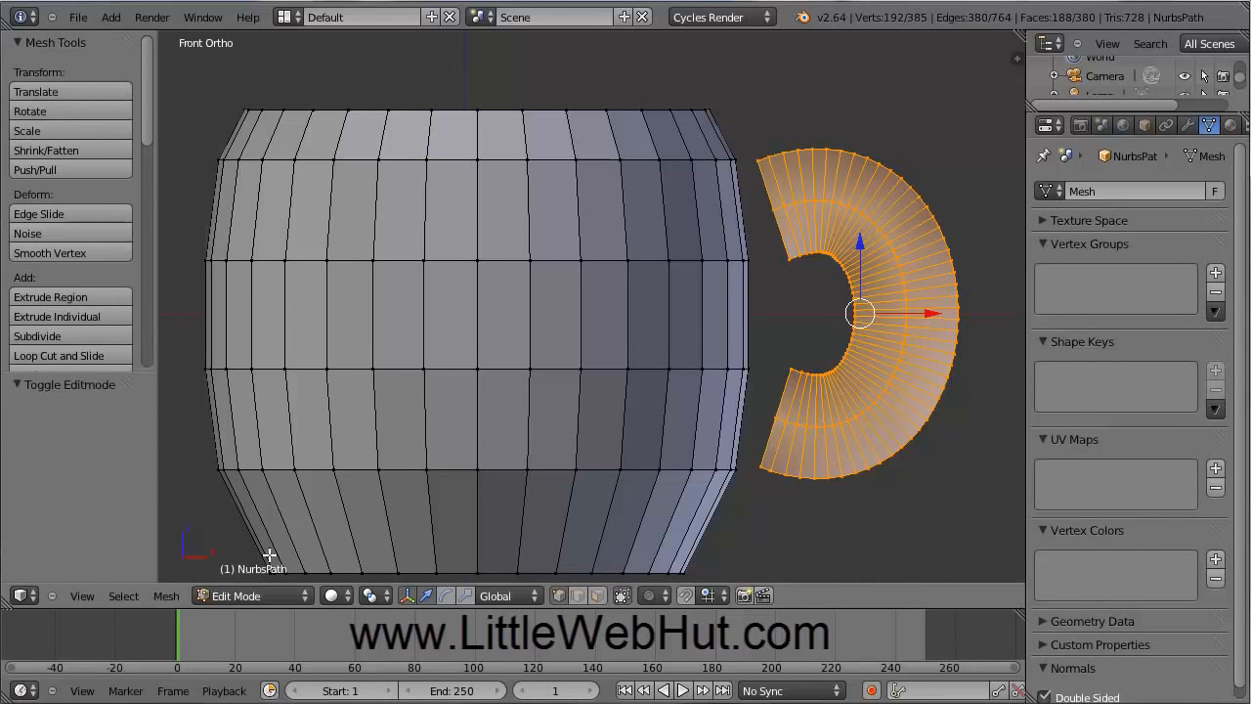
pyautogui.press('a')
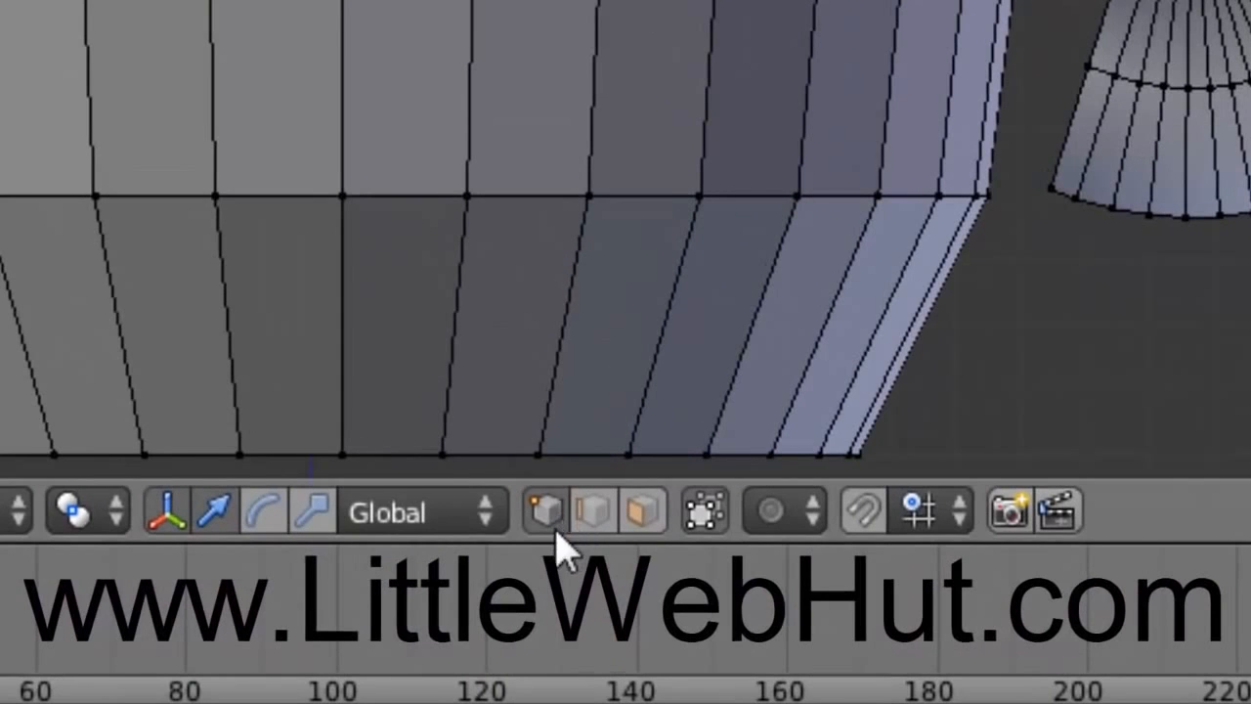
# In face select mode, delete the two adjacent cup faces behind the upper end of the handle
pyautogui.click(650, 519)
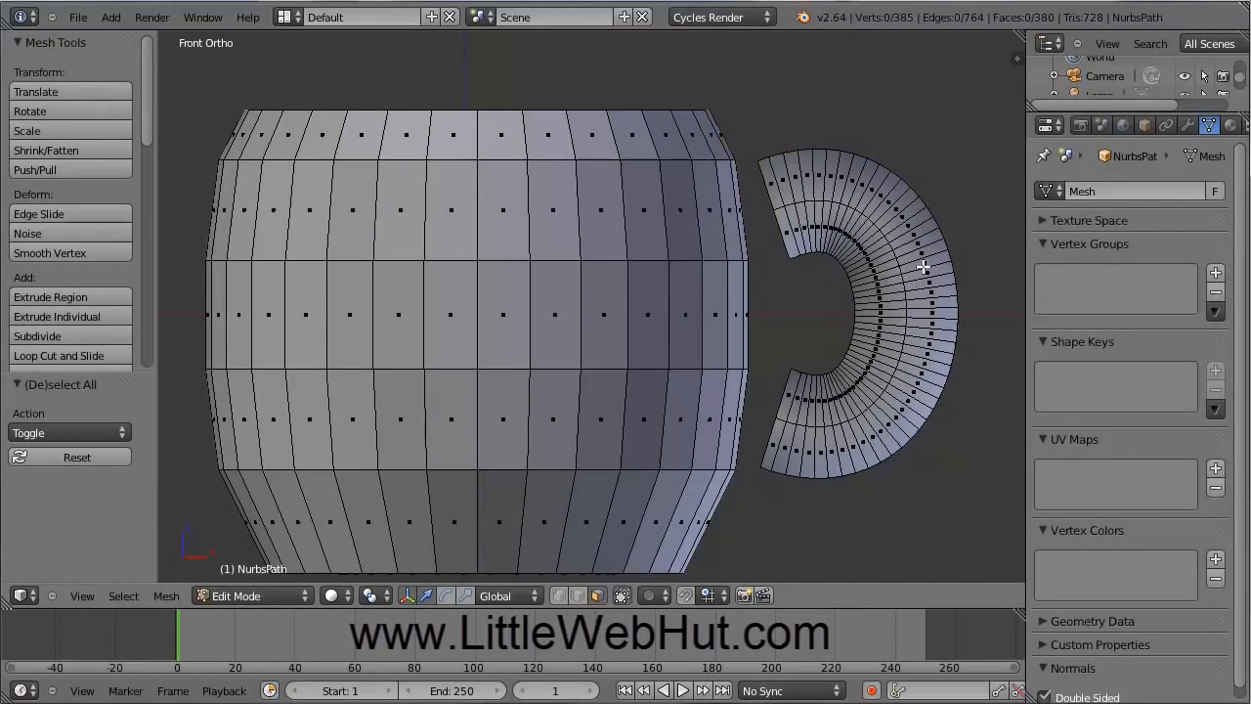
pyautogui.moveTo(924, 266); pyautogui.dragTo(720, 344, button='middle')
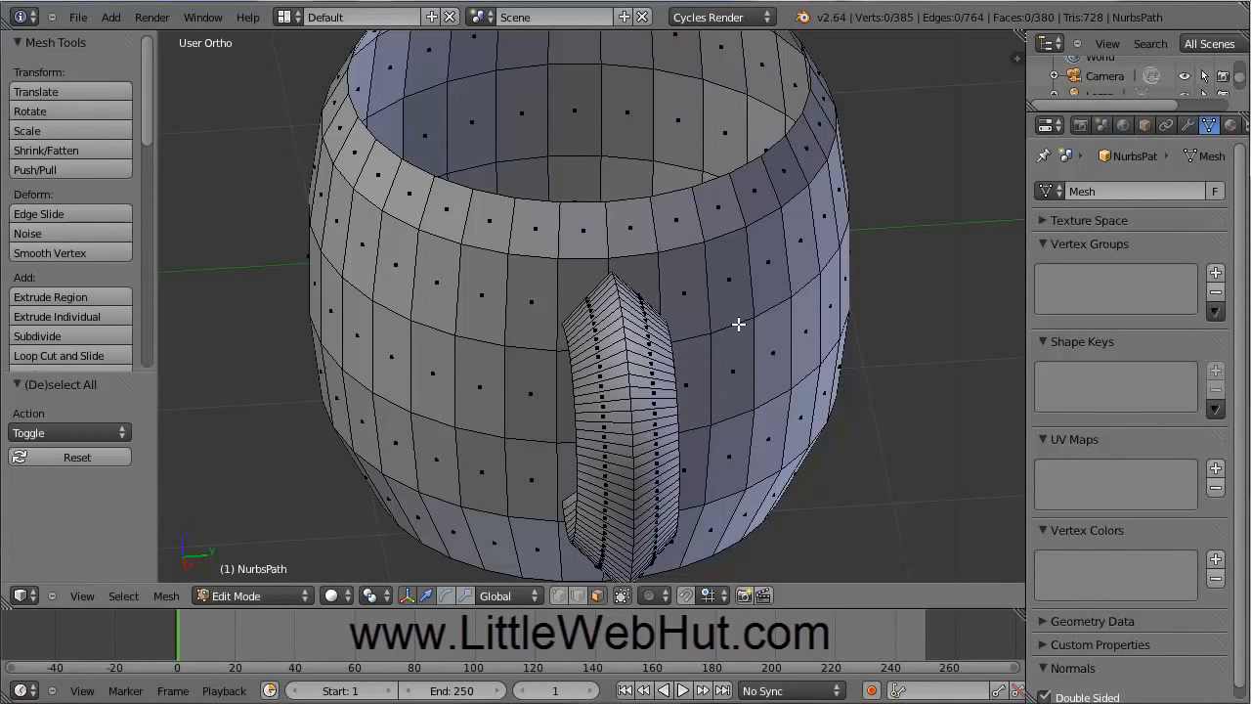
pyautogui.rightClick(579, 279)
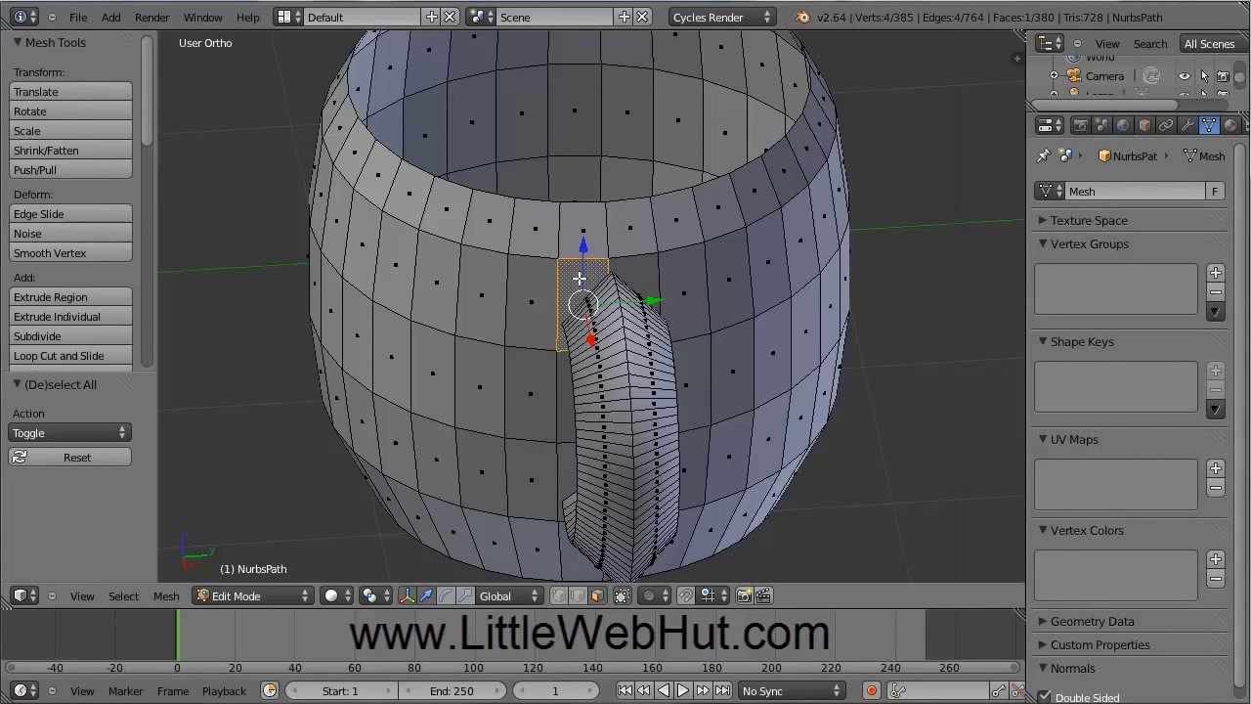
pyautogui.keyDown('shift'); pyautogui.rightClick(640, 274); pyautogui.keyUp('shift')
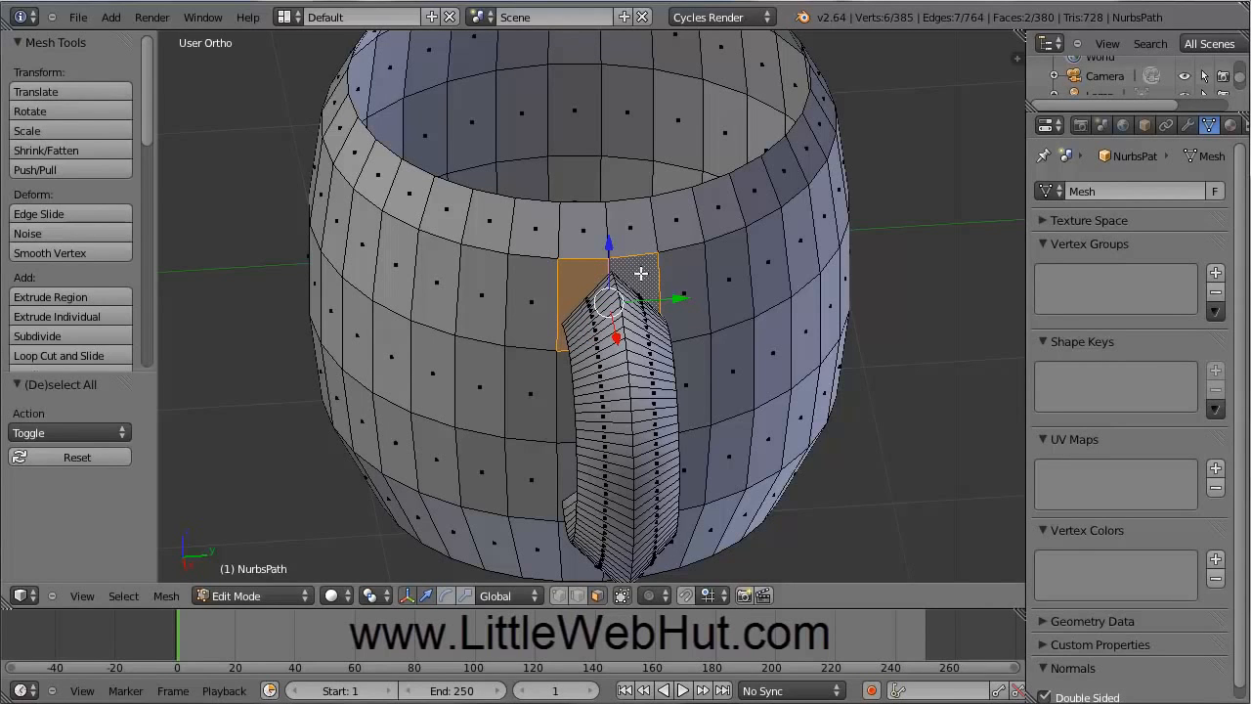
pyautogui.press('x')
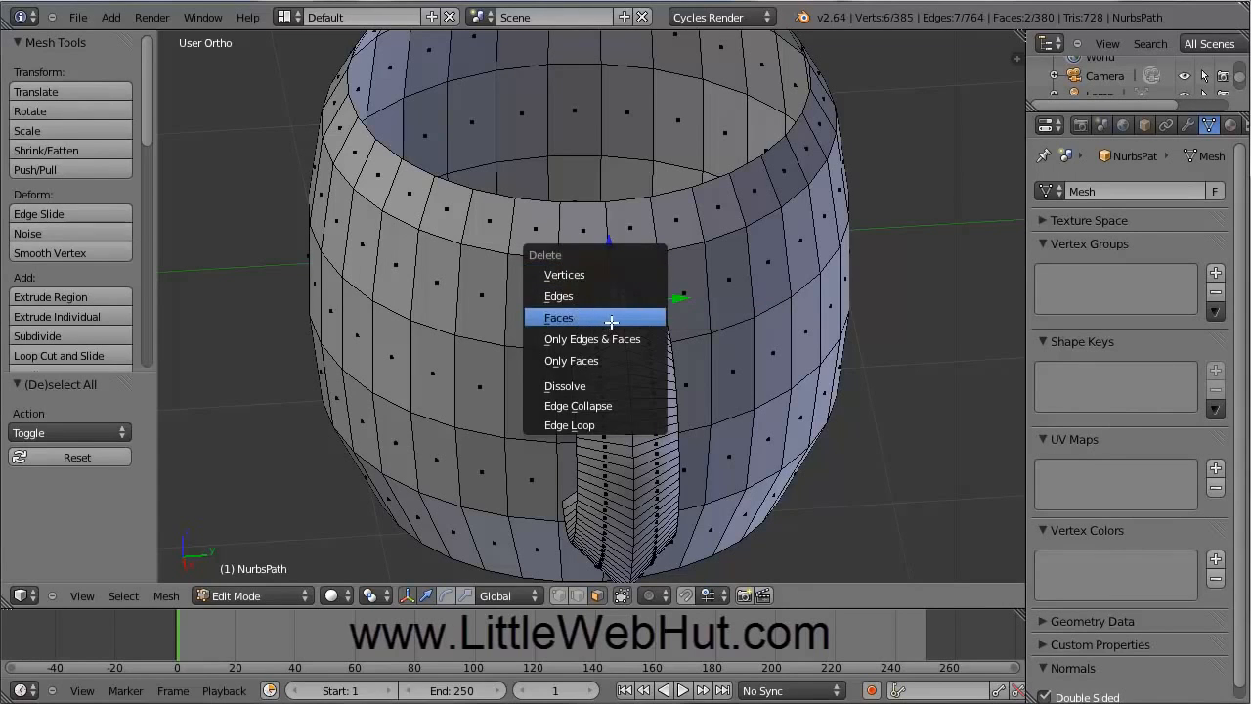
pyautogui.click(616, 319)
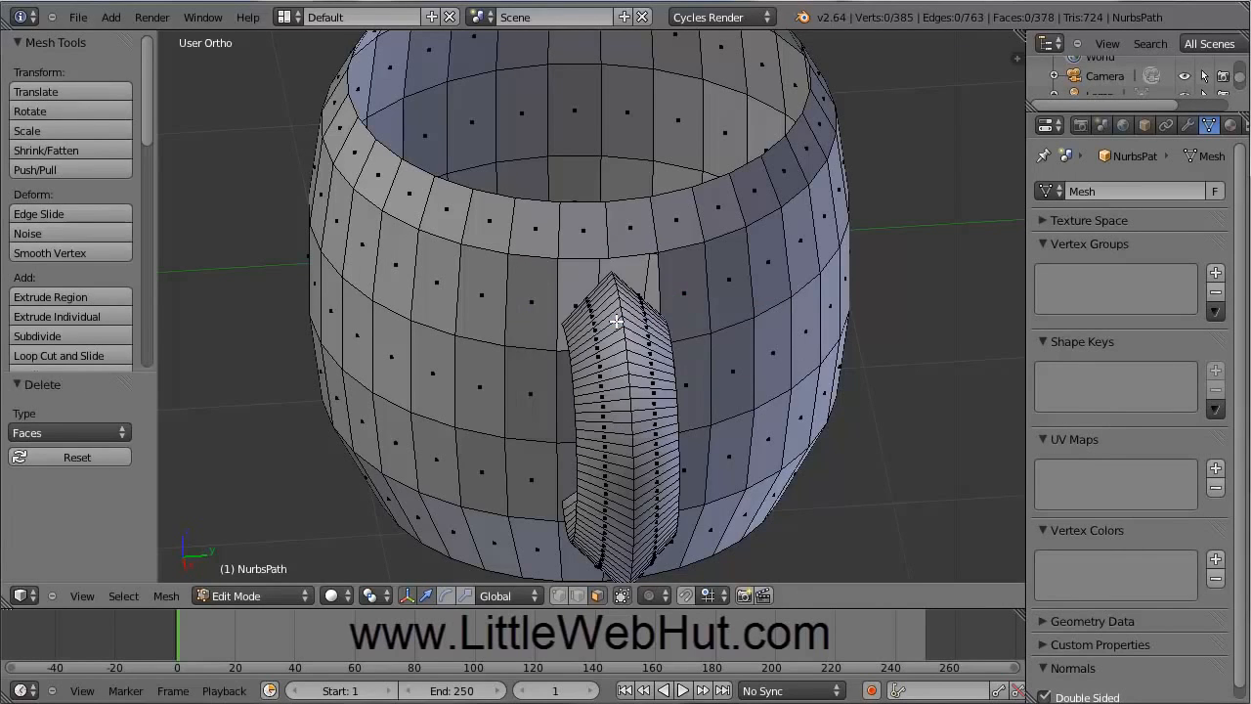
# Delete the two adjacent cup faces behind the lower end of the handle
pyautogui.moveTo(556, 408); pyautogui.dragTo(613, 362, button='middle')
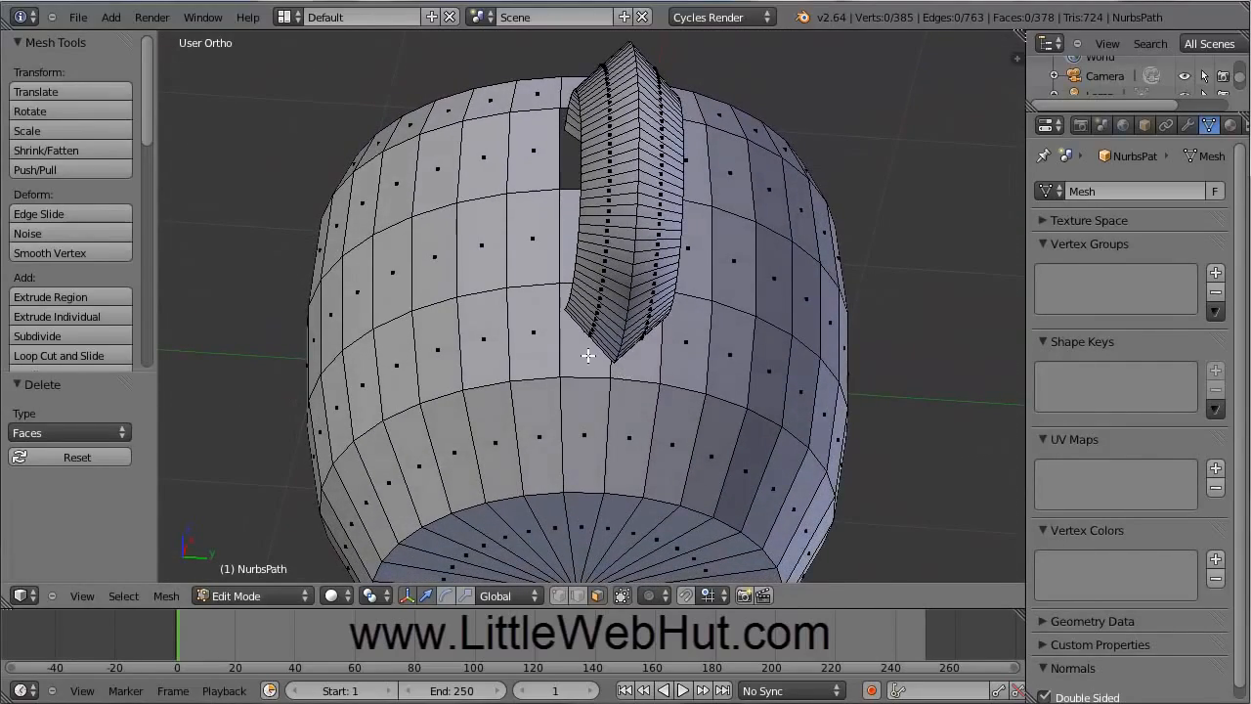
pyautogui.rightClick(586, 354)
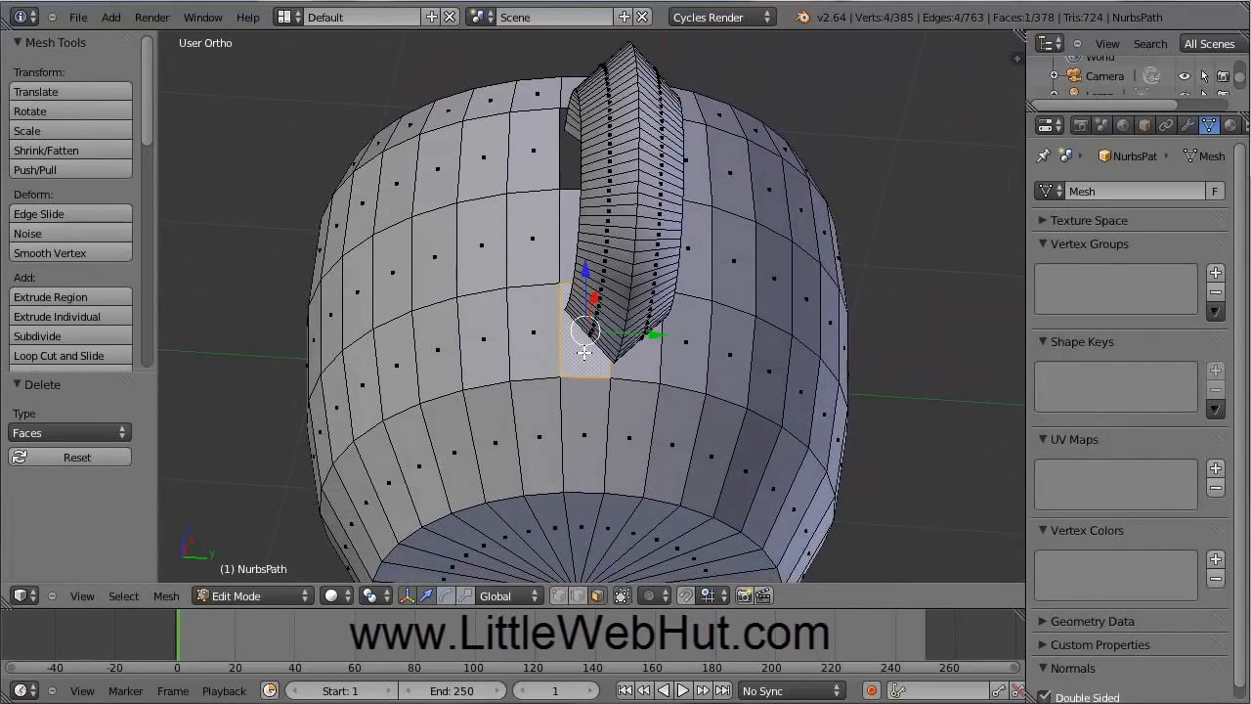
pyautogui.keyDown('shift'); pyautogui.rightClick(645, 361); pyautogui.keyUp('shift')
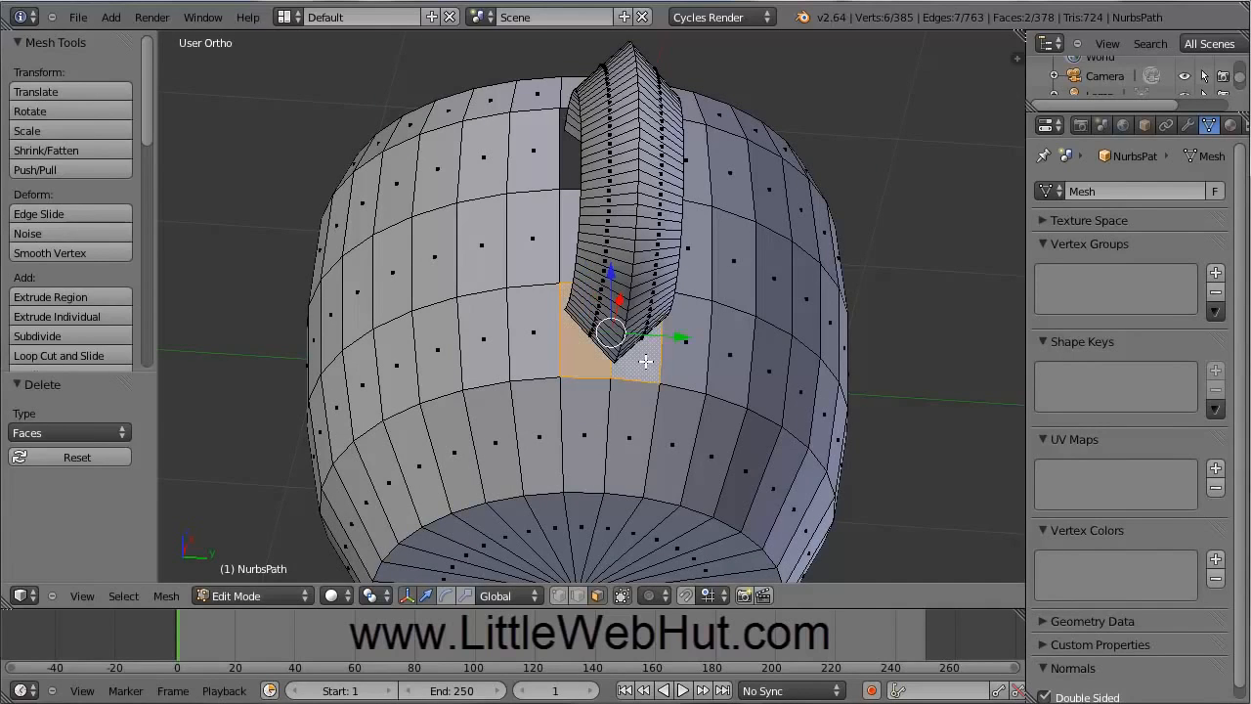
pyautogui.press('x')
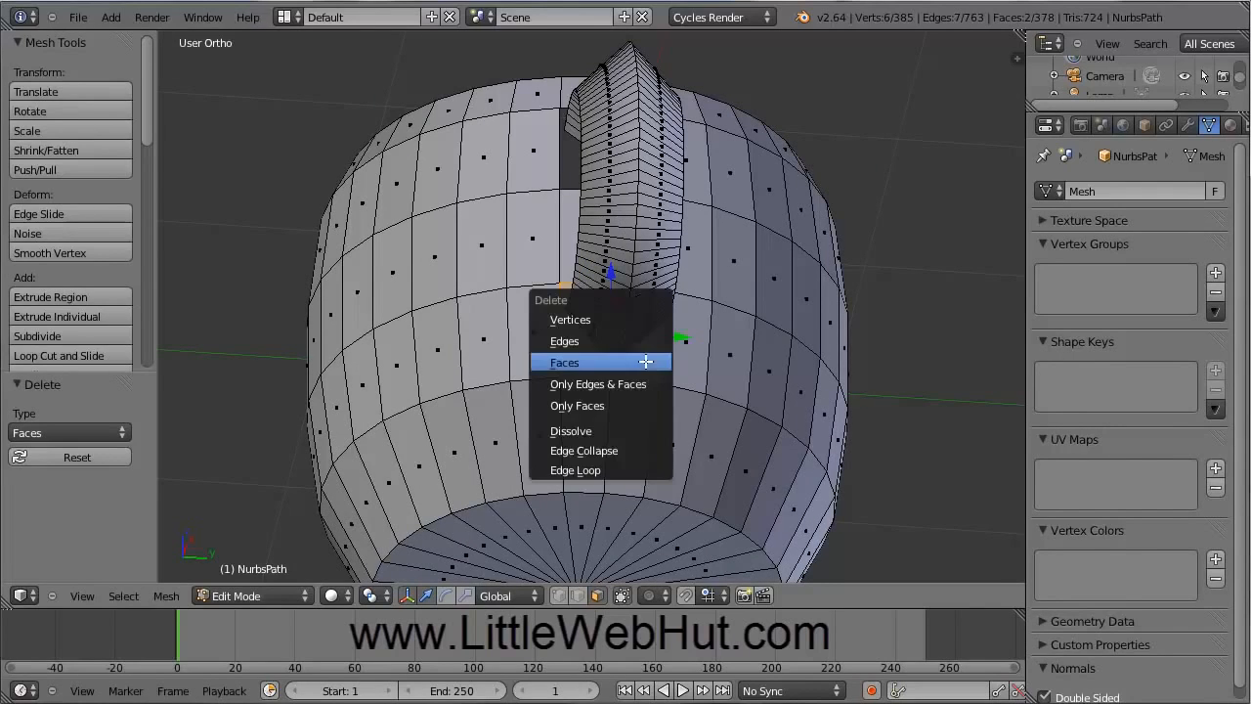
pyautogui.click(607, 362)
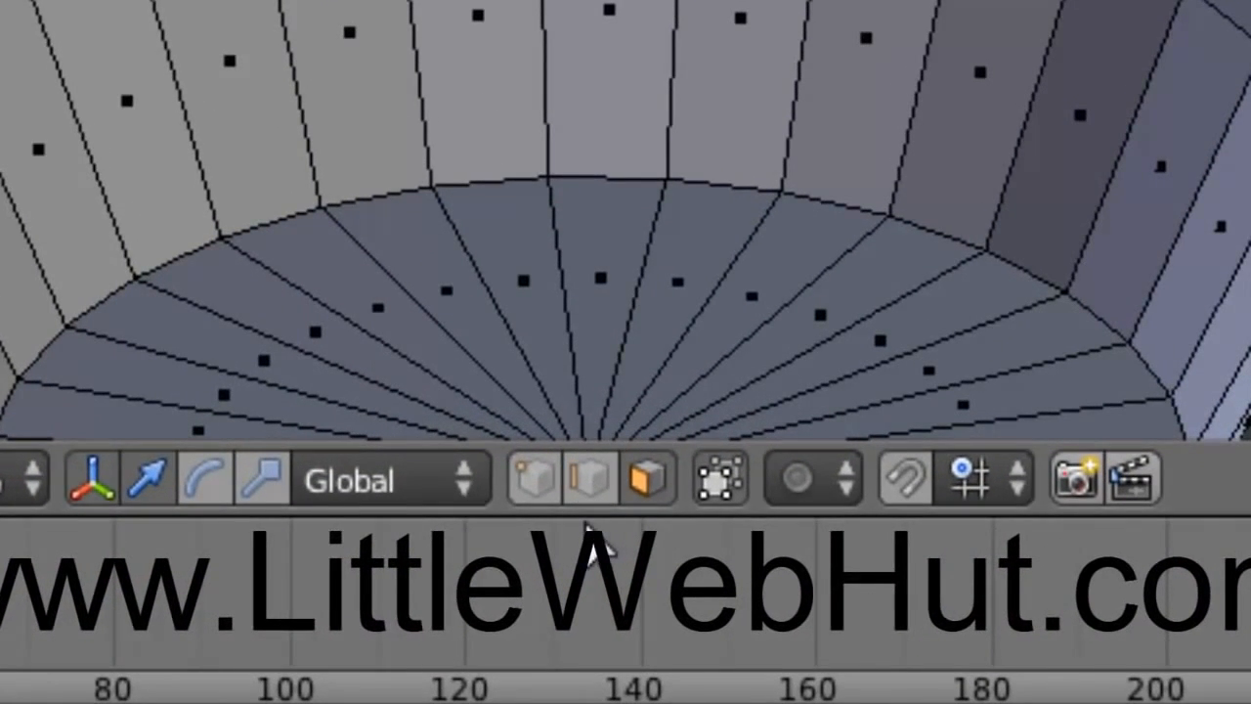
# In edge select mode, fill a face between the handle's upper end and the two bordering cup-hole edges on the −Y side
pyautogui.click(592, 495)
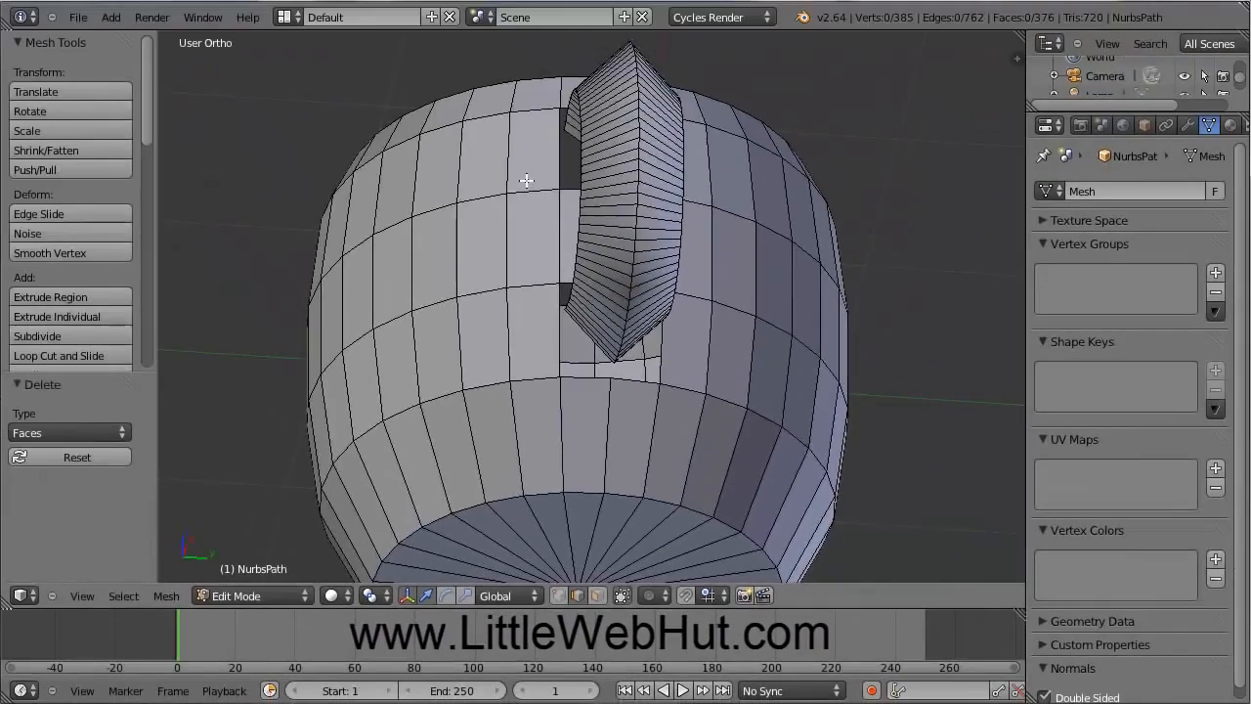
pyautogui.moveTo(525, 179); pyautogui.dragTo(607, 344, button='middle')
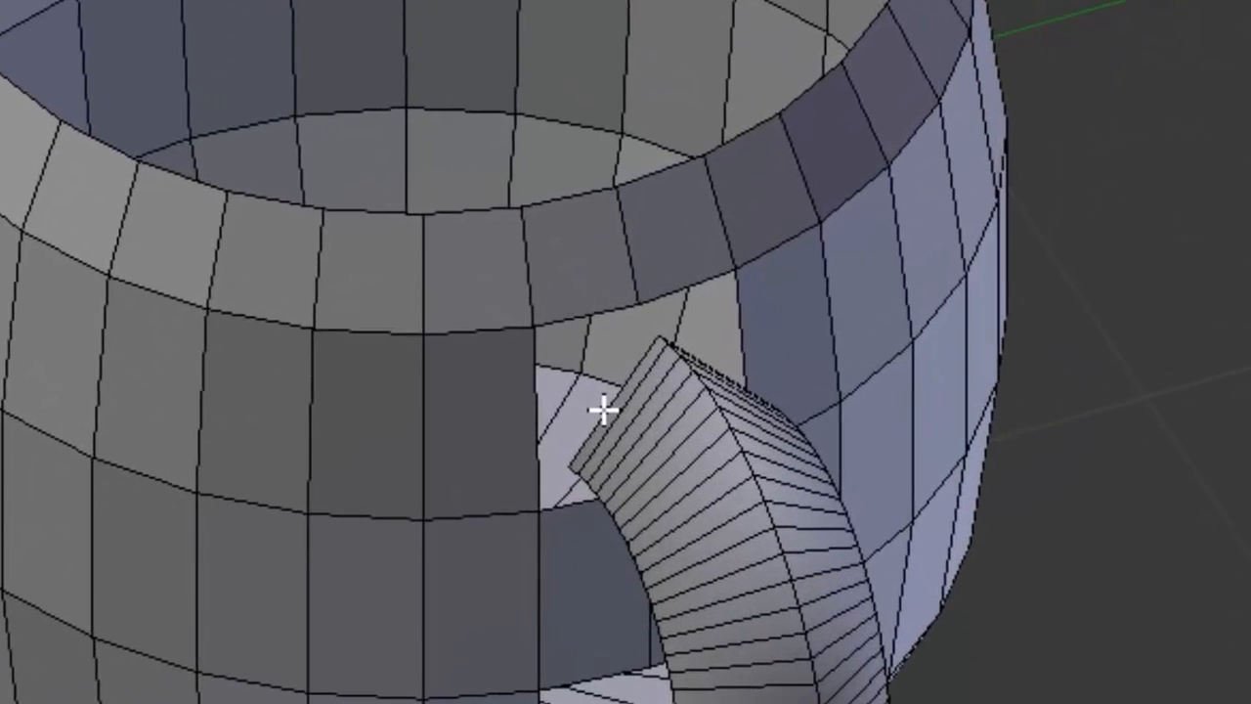
pyautogui.rightClick(635, 330)
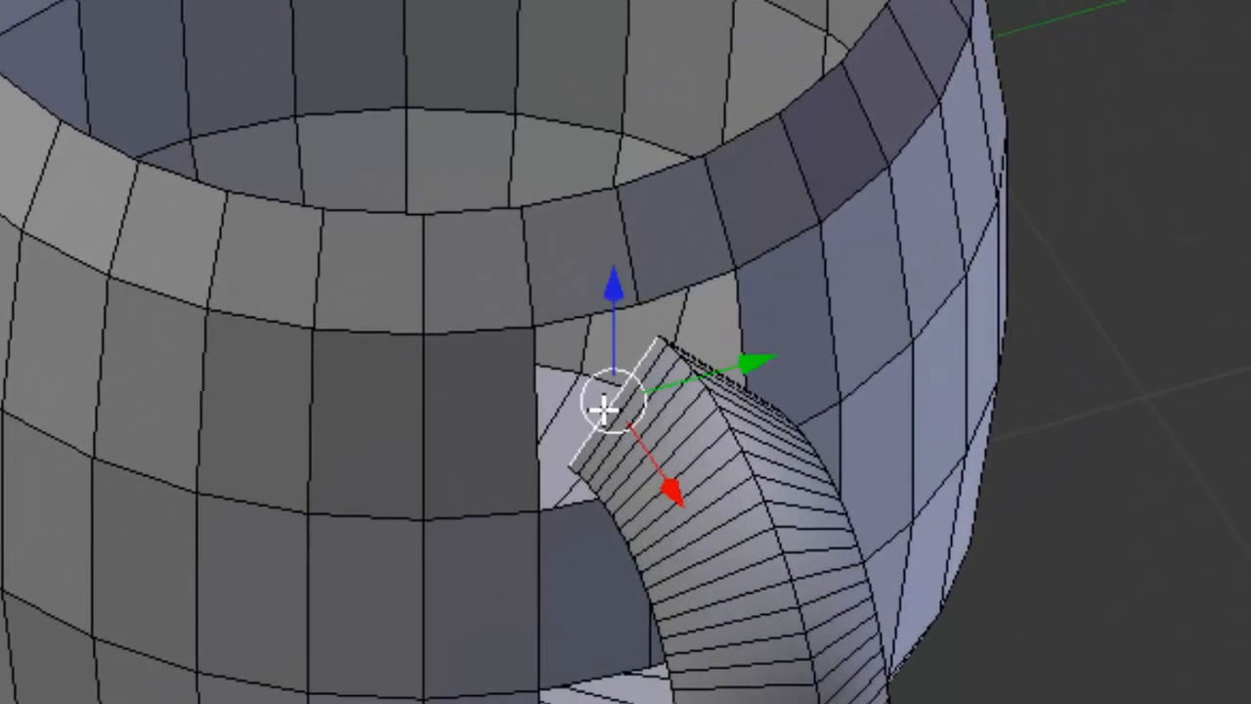
pyautogui.rightClick(573, 324)
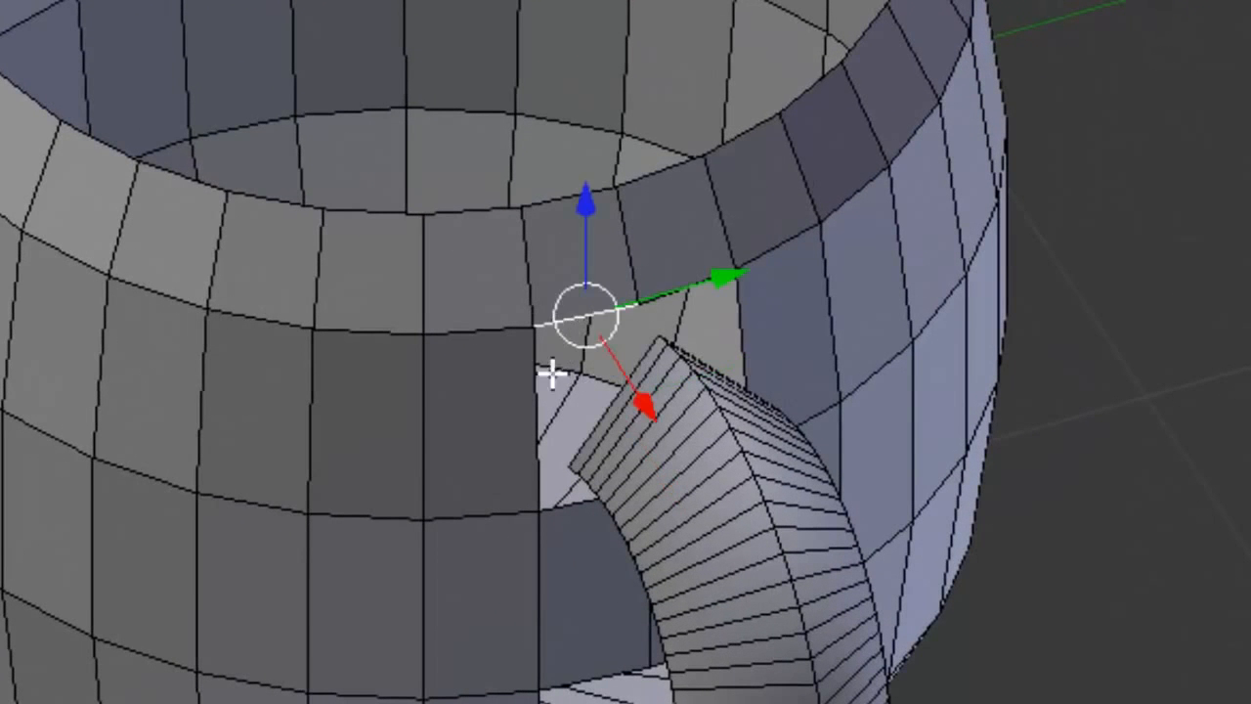
pyautogui.rightClick(542, 387)
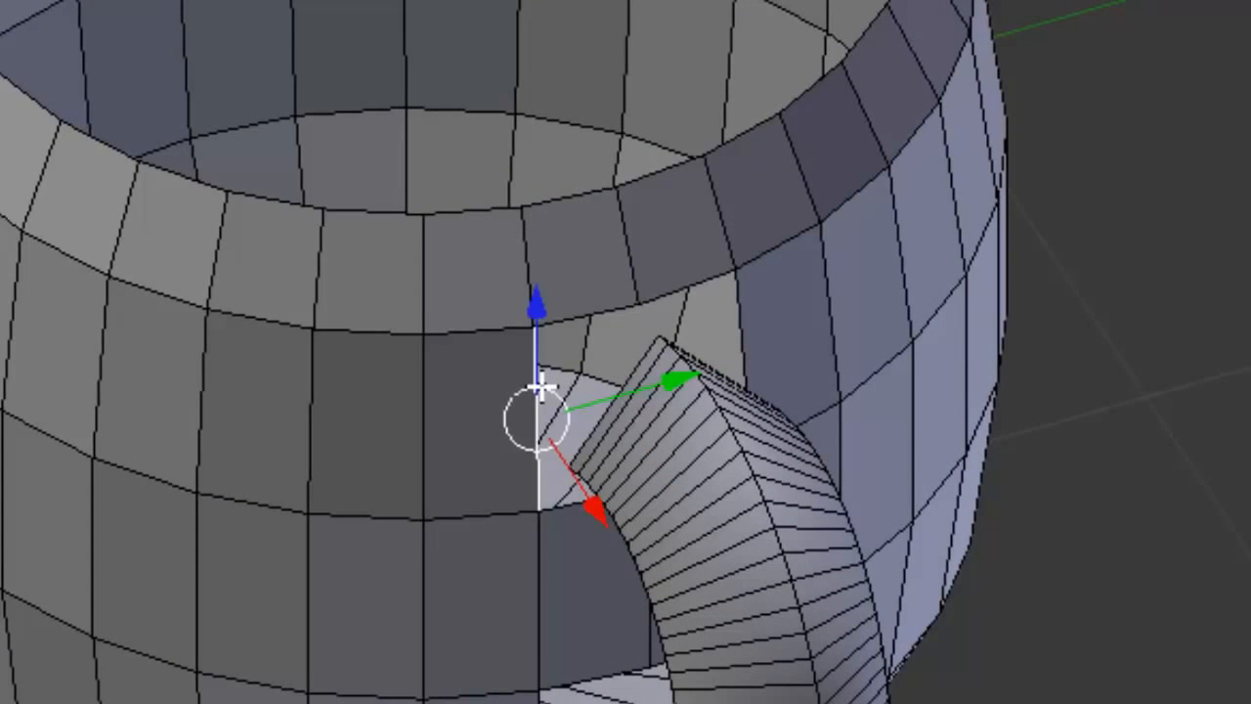
pyautogui.rightClick(608, 410)
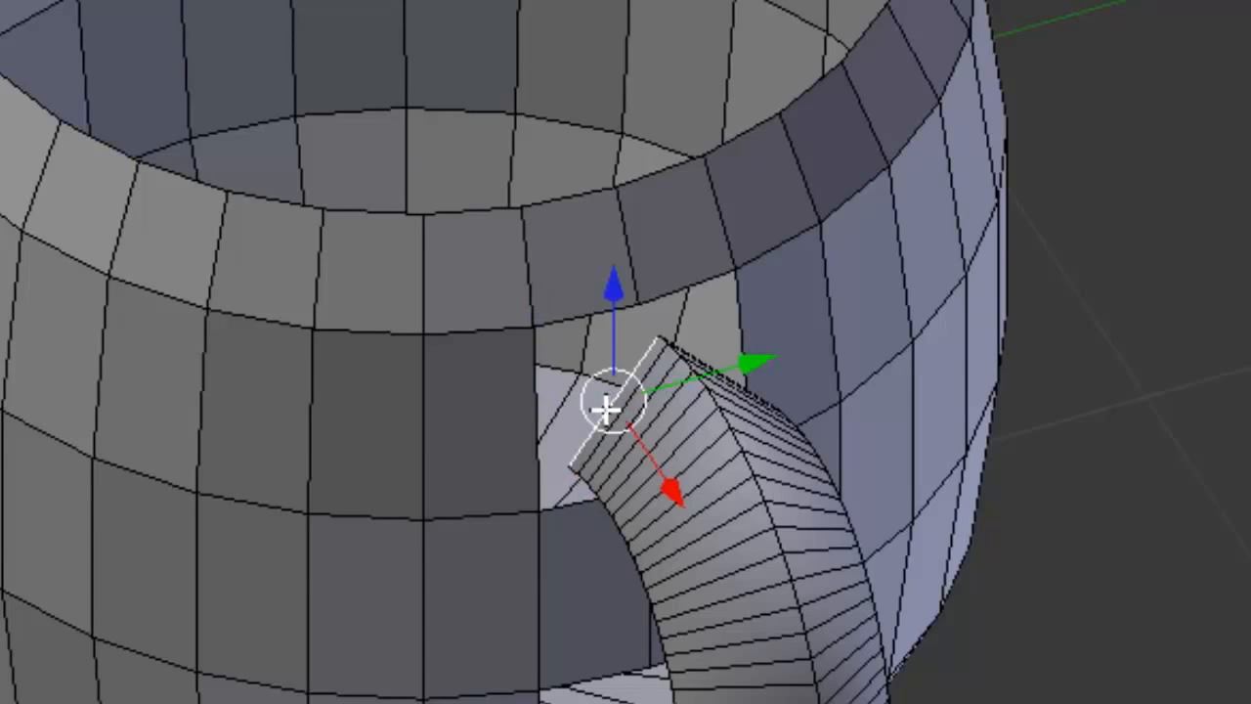
pyautogui.keyDown('shift'); pyautogui.rightClick(569, 315); pyautogui.keyUp('shift')
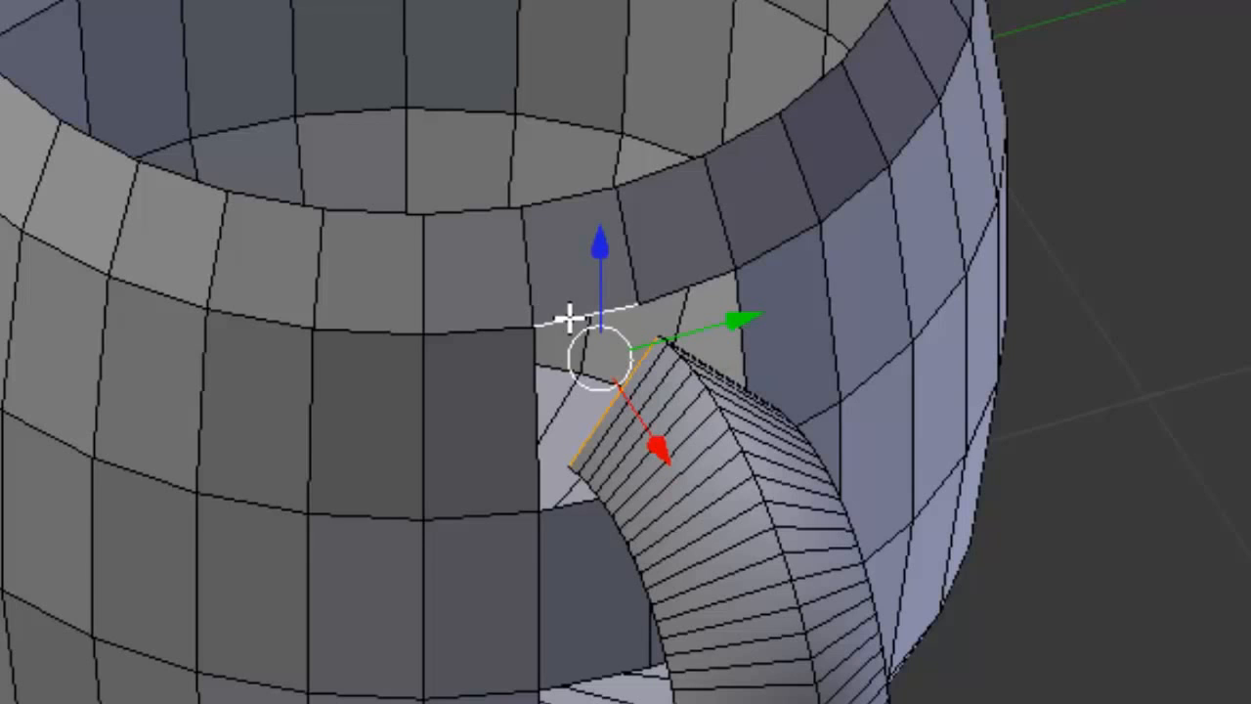
pyautogui.keyDown('shift'); pyautogui.rightClick(534, 388); pyautogui.keyUp('shift')
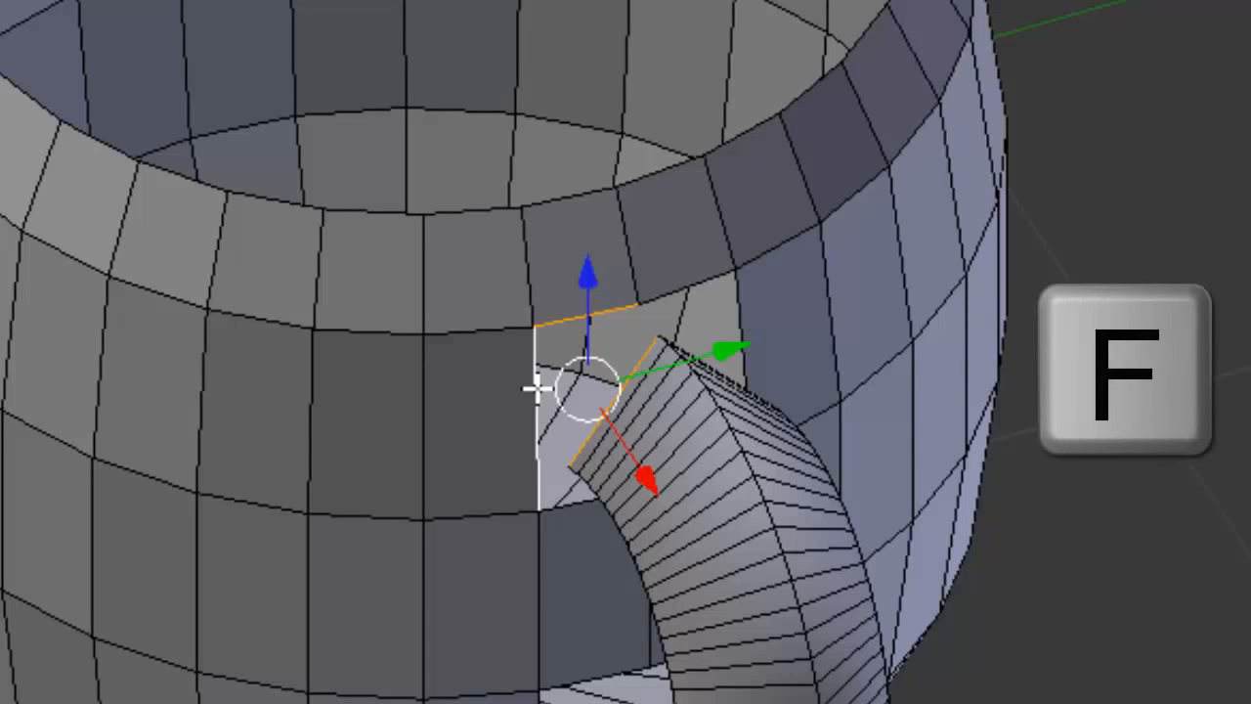
pyautogui.press('f')
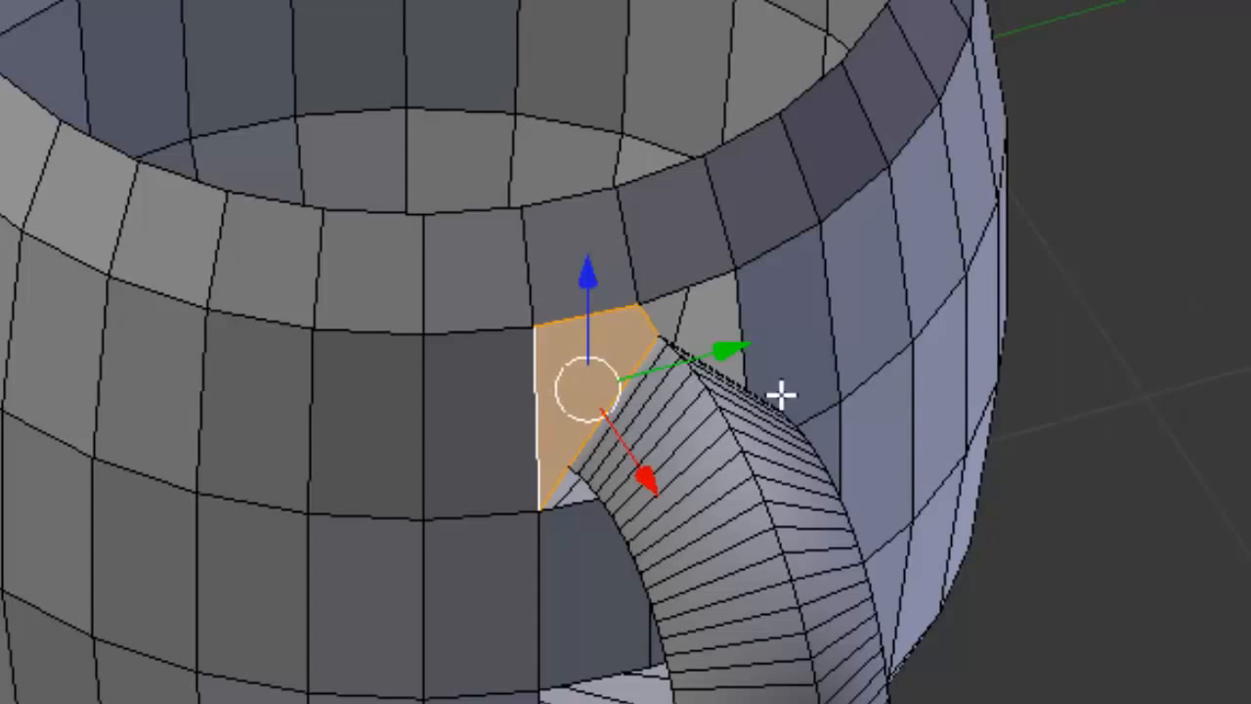
# Fill the matching face on the +Y side of the handle's upper end, using one handle edge and two cup-hole edges
pyautogui.moveTo(782, 397); pyautogui.dragTo(536, 330, button='middle')
pyautogui.rightClick(411, 289)
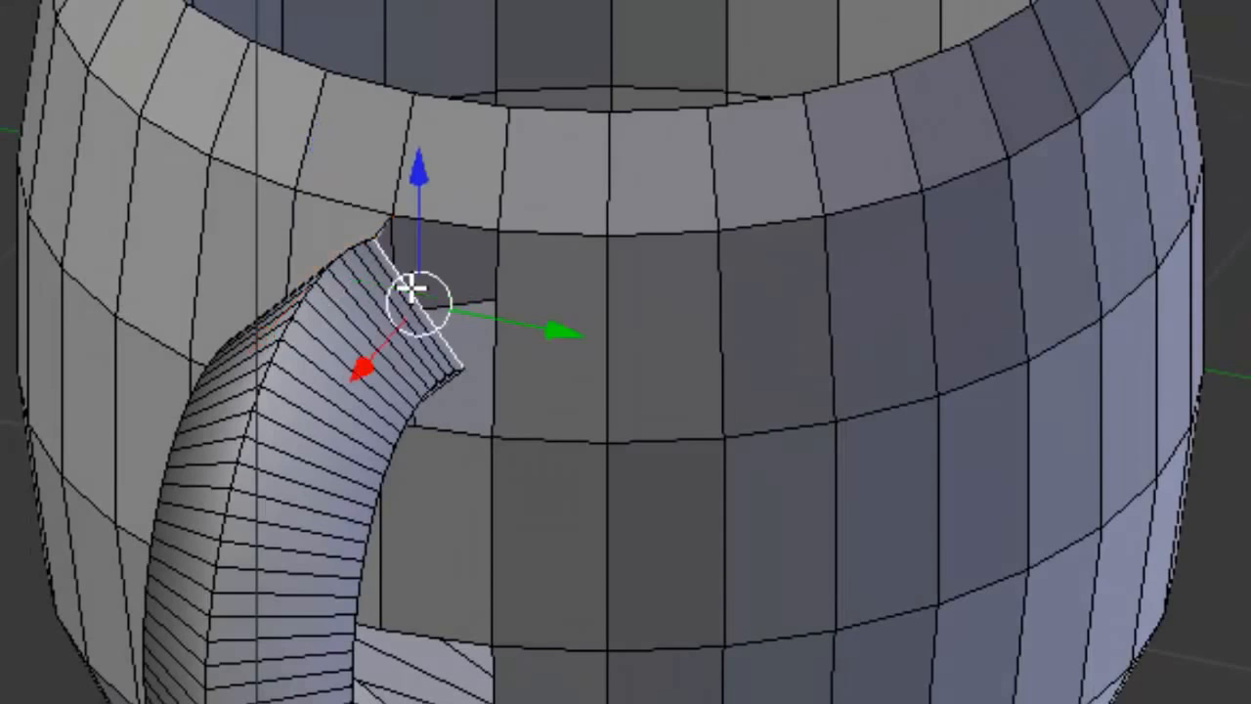
pyautogui.keyDown('shift'); pyautogui.rightClick(464, 245); pyautogui.keyUp('shift')
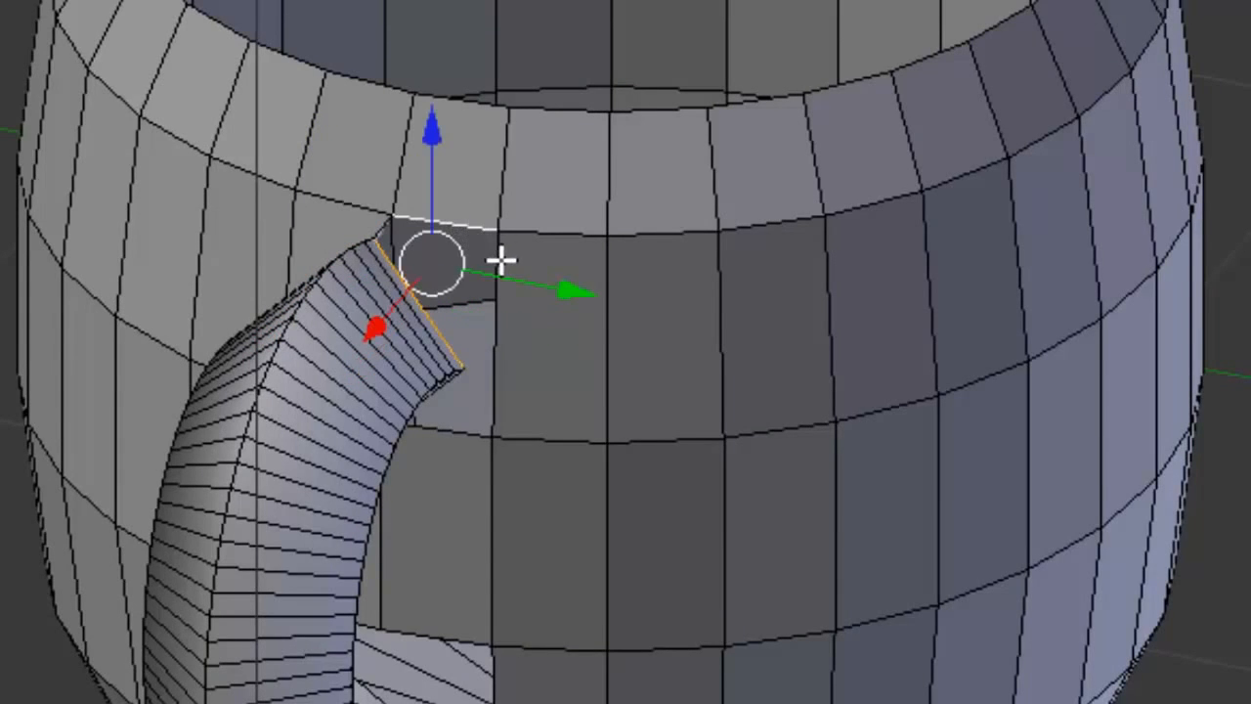
pyautogui.keyDown('shift'); pyautogui.rightClick(499, 259); pyautogui.keyUp('shift')
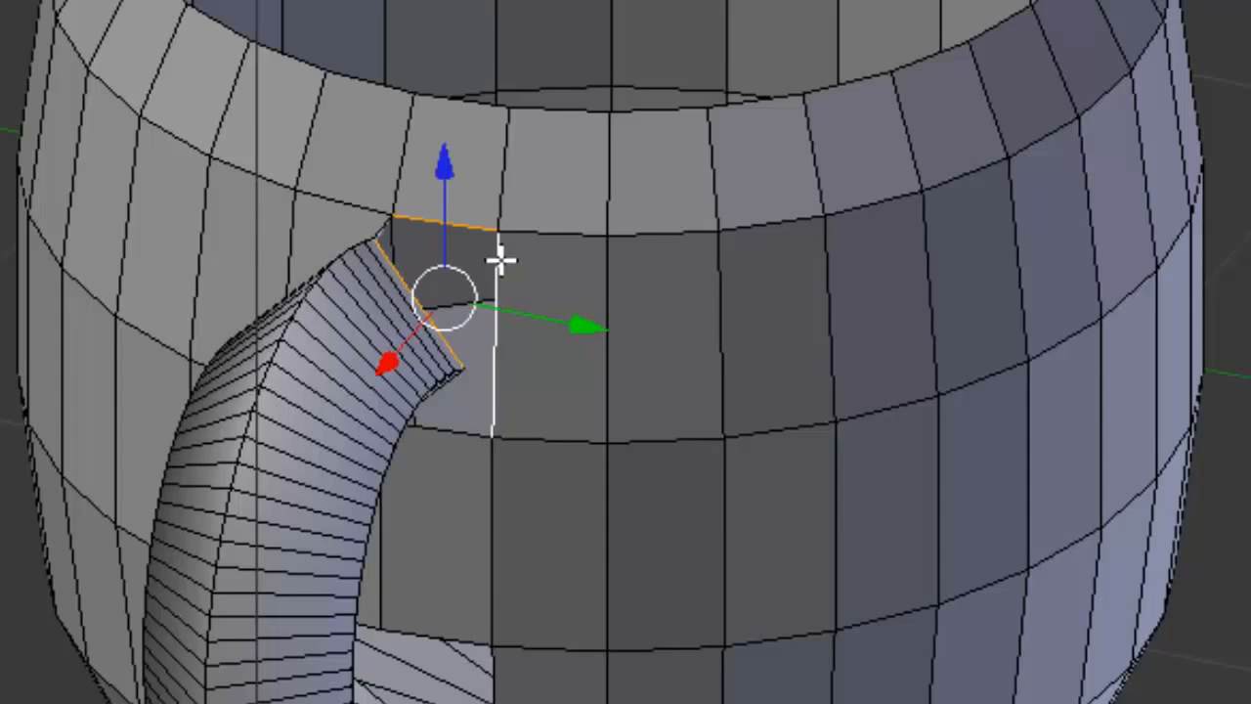
pyautogui.press('f')
# Close the underside of the upper joint with two faces, each between a lower handle-end edge and the cup edge beneath it
pyautogui.moveTo(140, 460); pyautogui.dragTo(457, 248, button='middle')
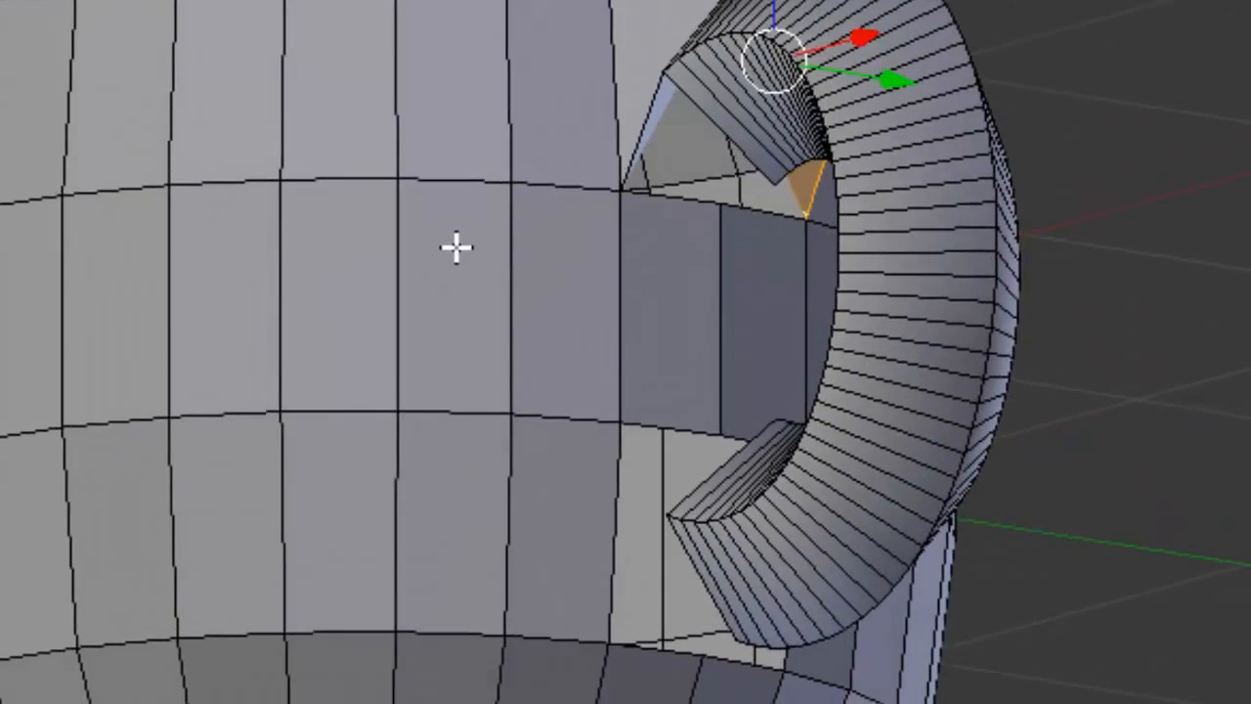
pyautogui.rightClick(703, 117)
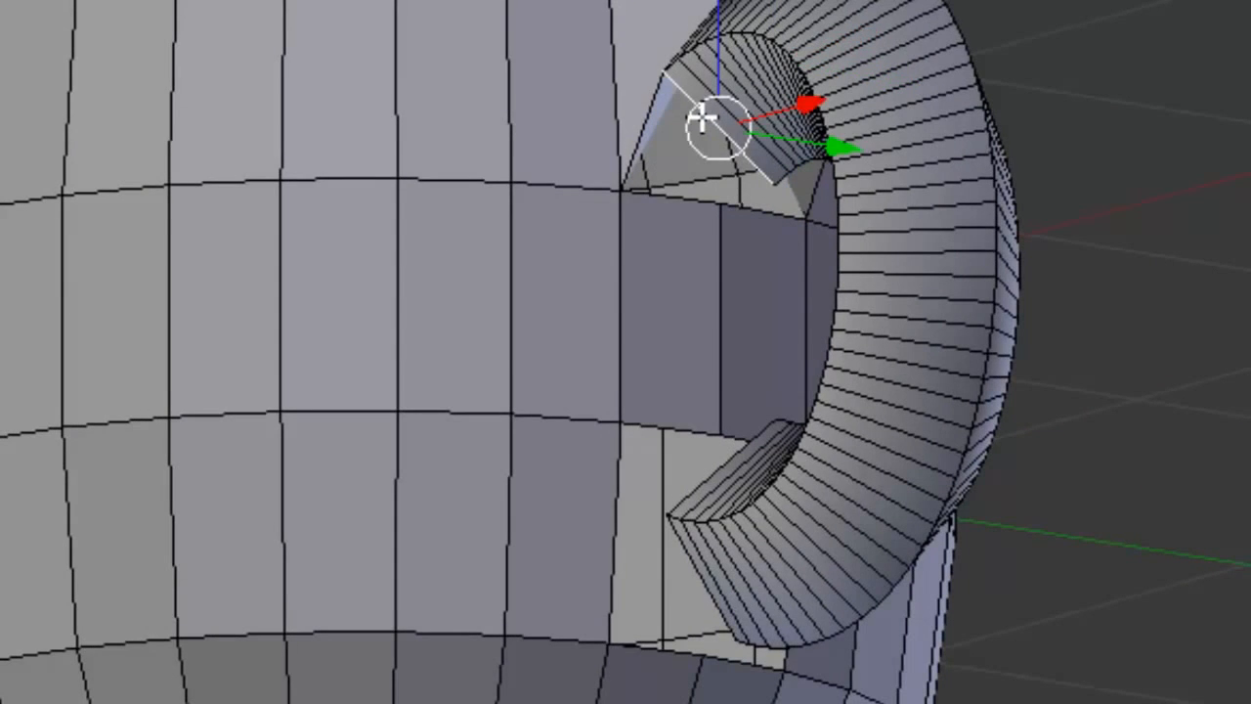
pyautogui.keyDown('shift'); pyautogui.rightClick(686, 196); pyautogui.keyUp('shift')
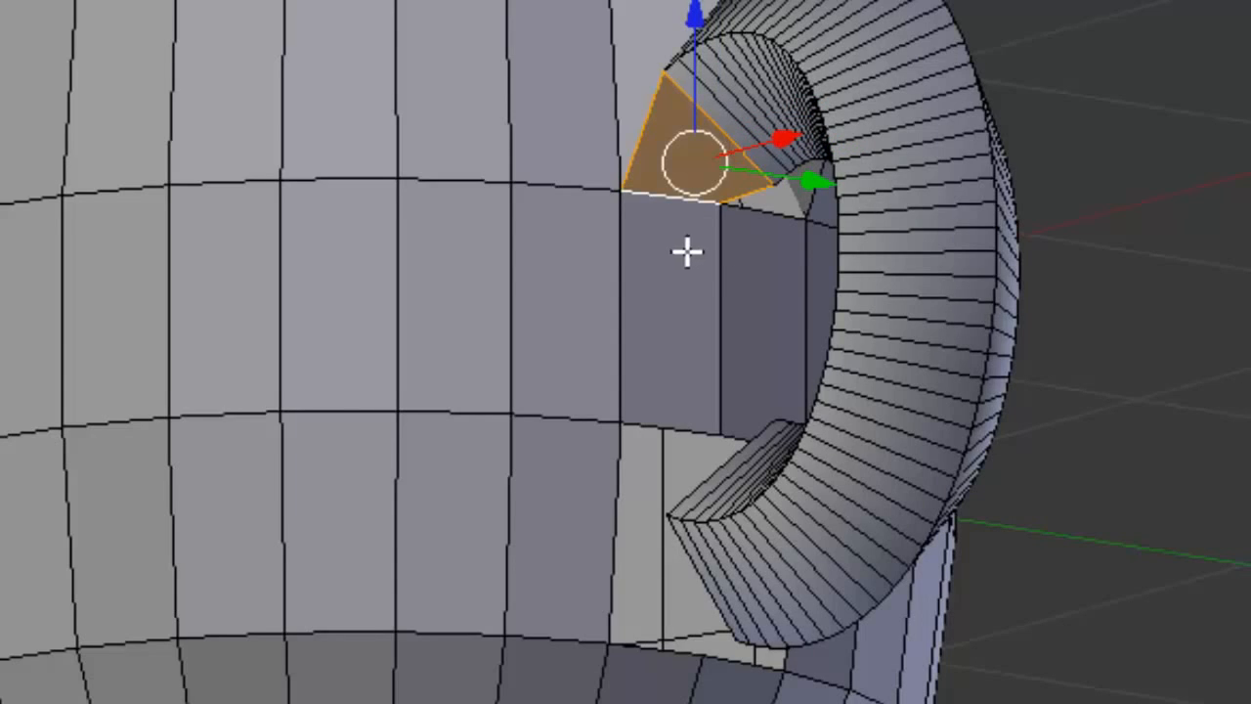
pyautogui.moveTo(1132, 394); pyautogui.dragTo(711, 437, button='middle')
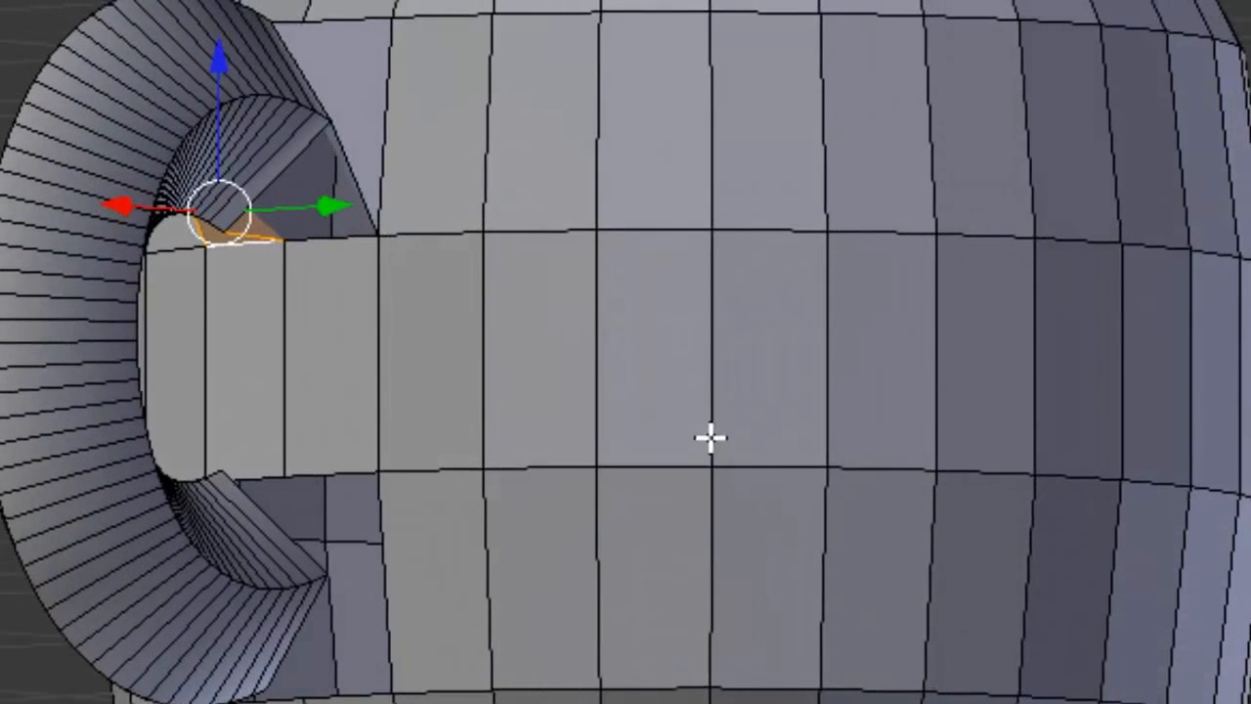
pyautogui.rightClick(293, 168)
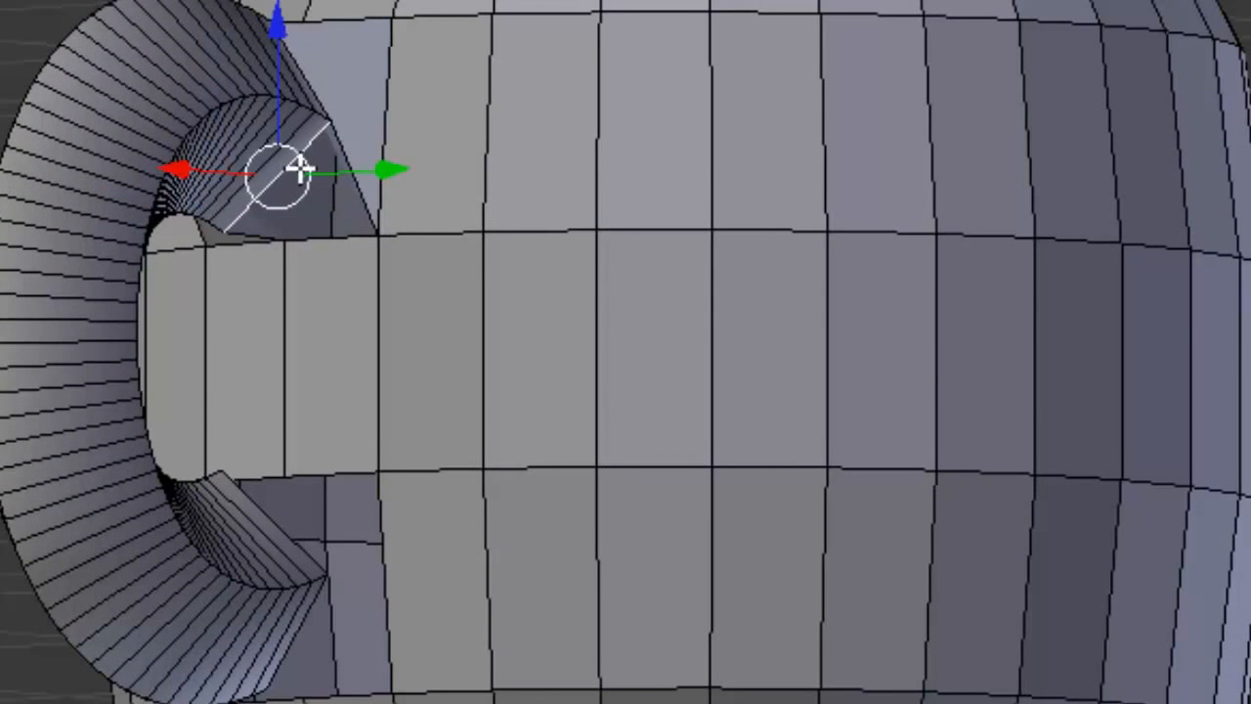
pyautogui.keyDown('shift'); pyautogui.rightClick(354, 239); pyautogui.keyUp('shift')
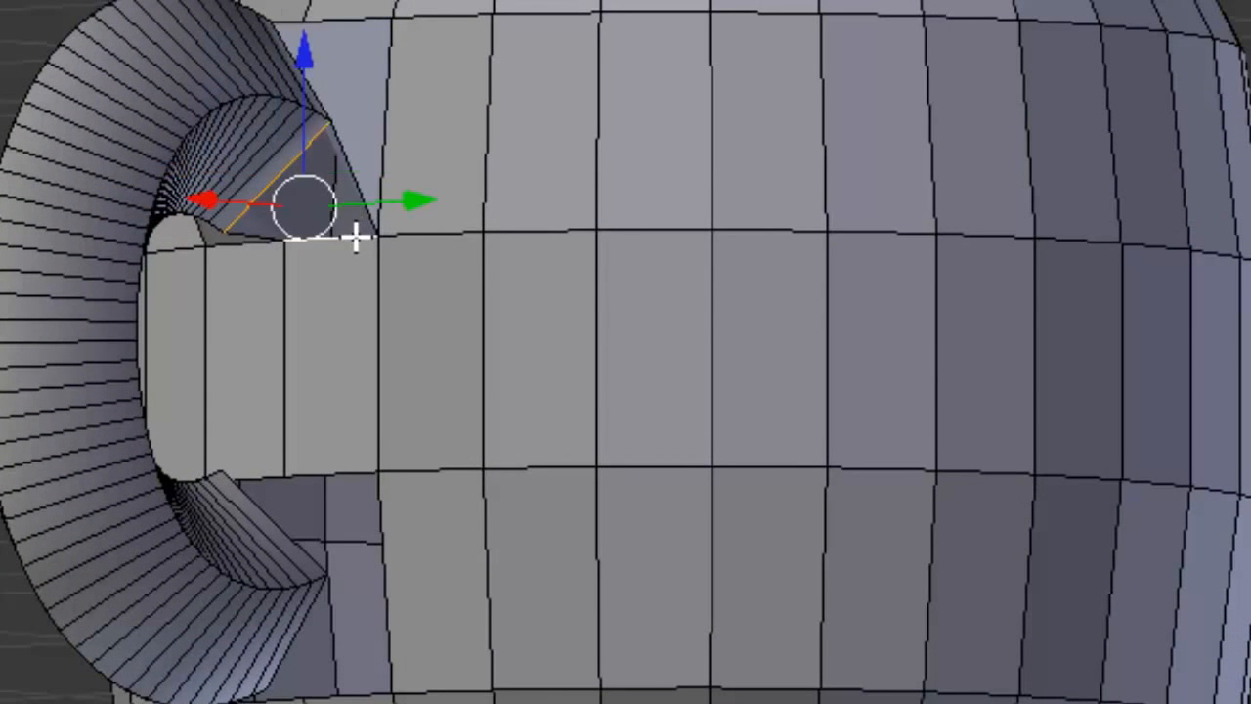
pyautogui.press('f')
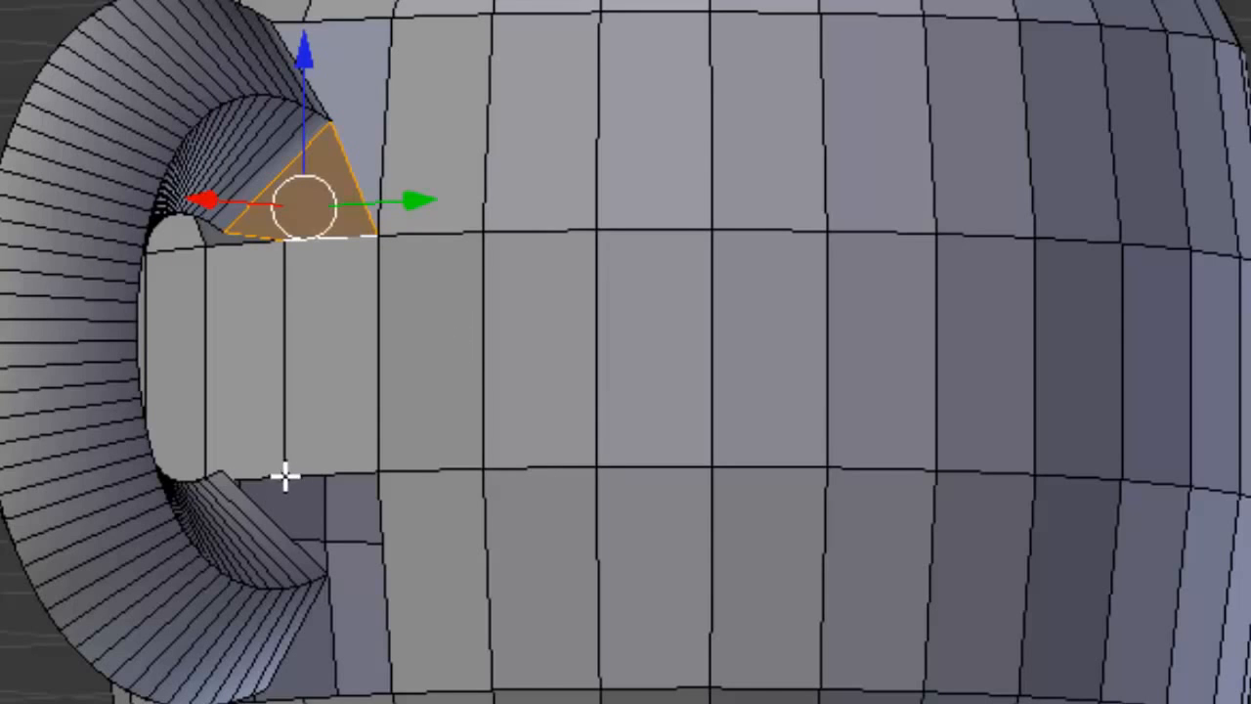
# Fill a face between the handle's lower end and the side and bottom edges of the lower cup hole on the −Y side
pyautogui.moveTo(282, 482); pyautogui.dragTo(595, 246, button='middle')
pyautogui.click(573, 269)
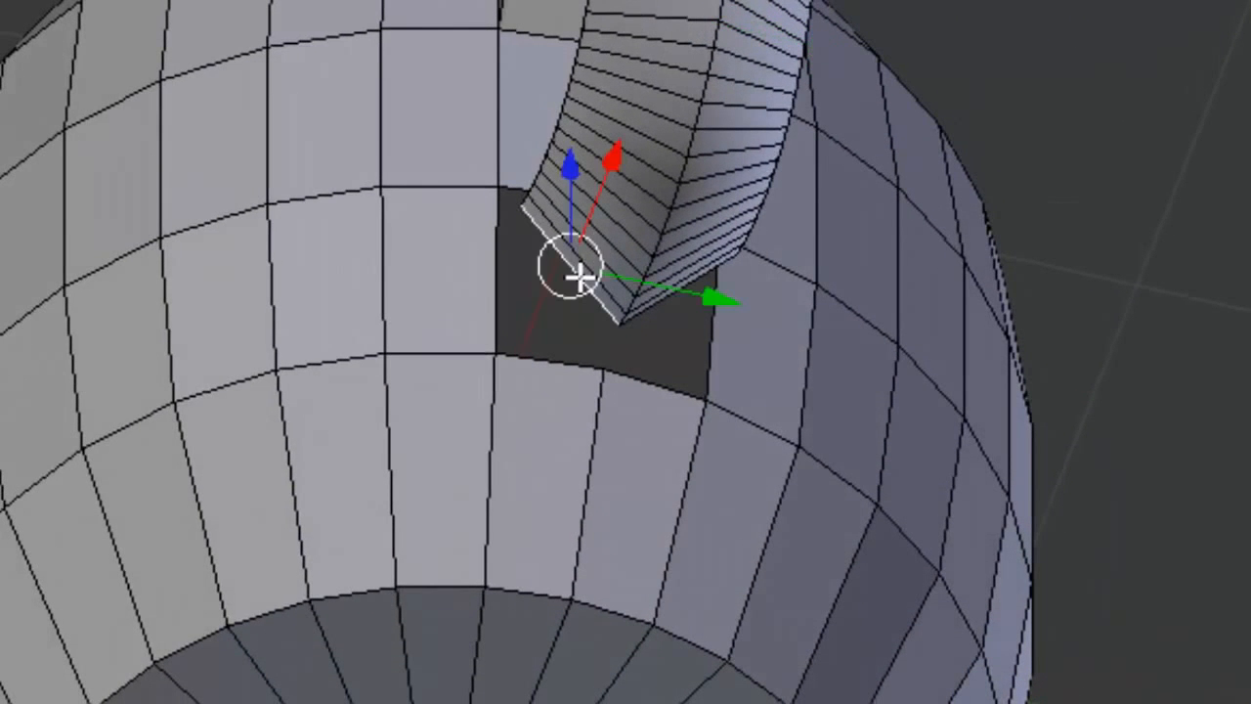
pyautogui.keyDown('shift'); pyautogui.rightClick(498, 284); pyautogui.keyUp('shift')
pyautogui.keyDown('shift'); pyautogui.rightClick(568, 361); pyautogui.keyUp('shift')
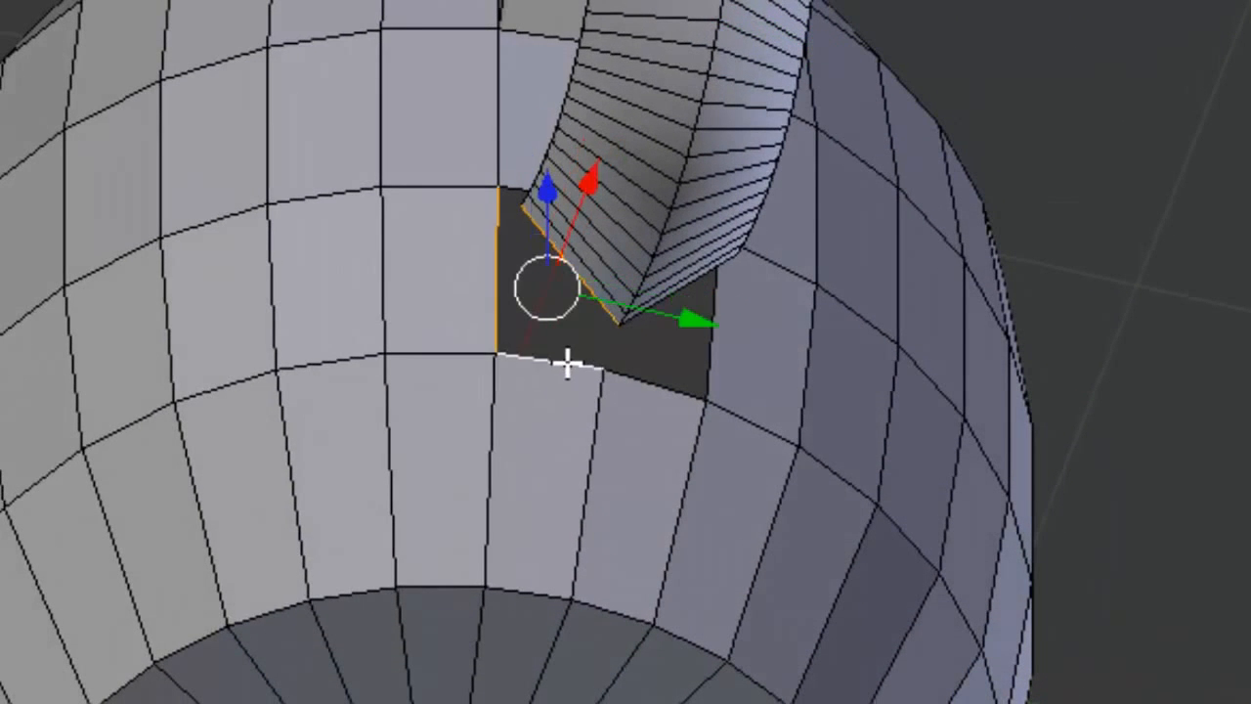
pyautogui.press('f')
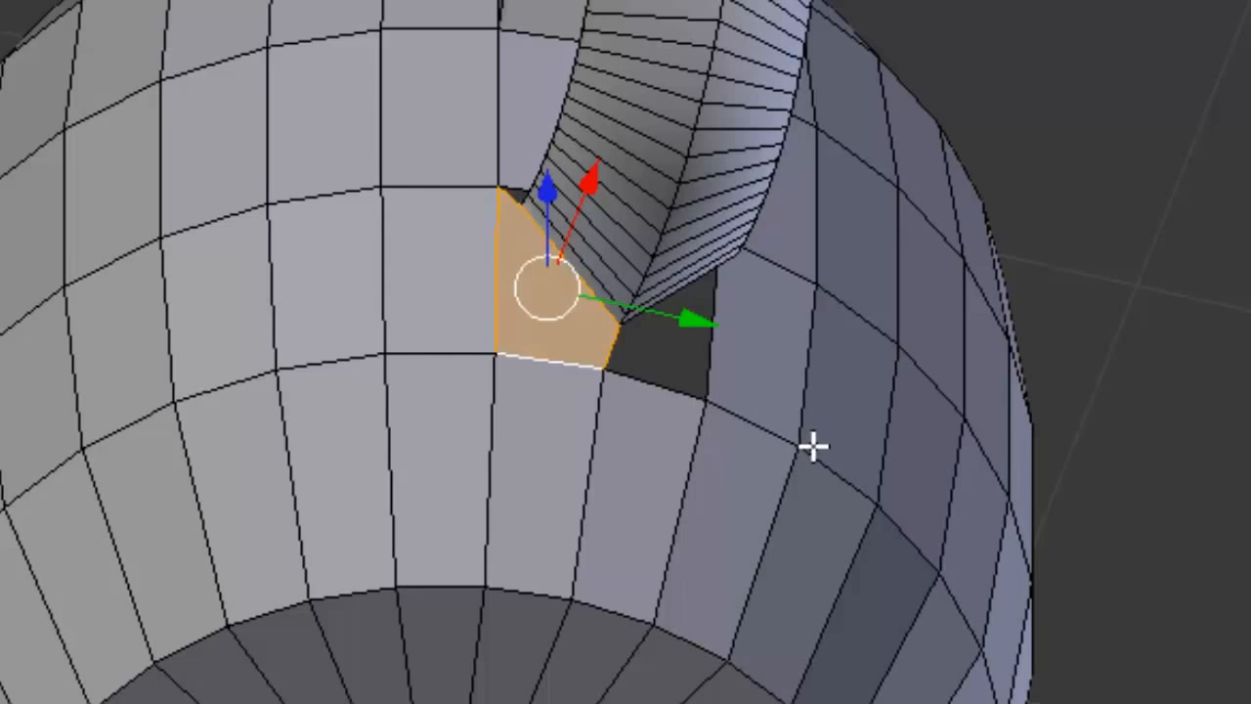
# Fill the matching face at the handle's lower end on the +Y side, using one handle edge and two cup-hole edges
pyautogui.moveTo(811, 447); pyautogui.dragTo(352, 263, button='middle')
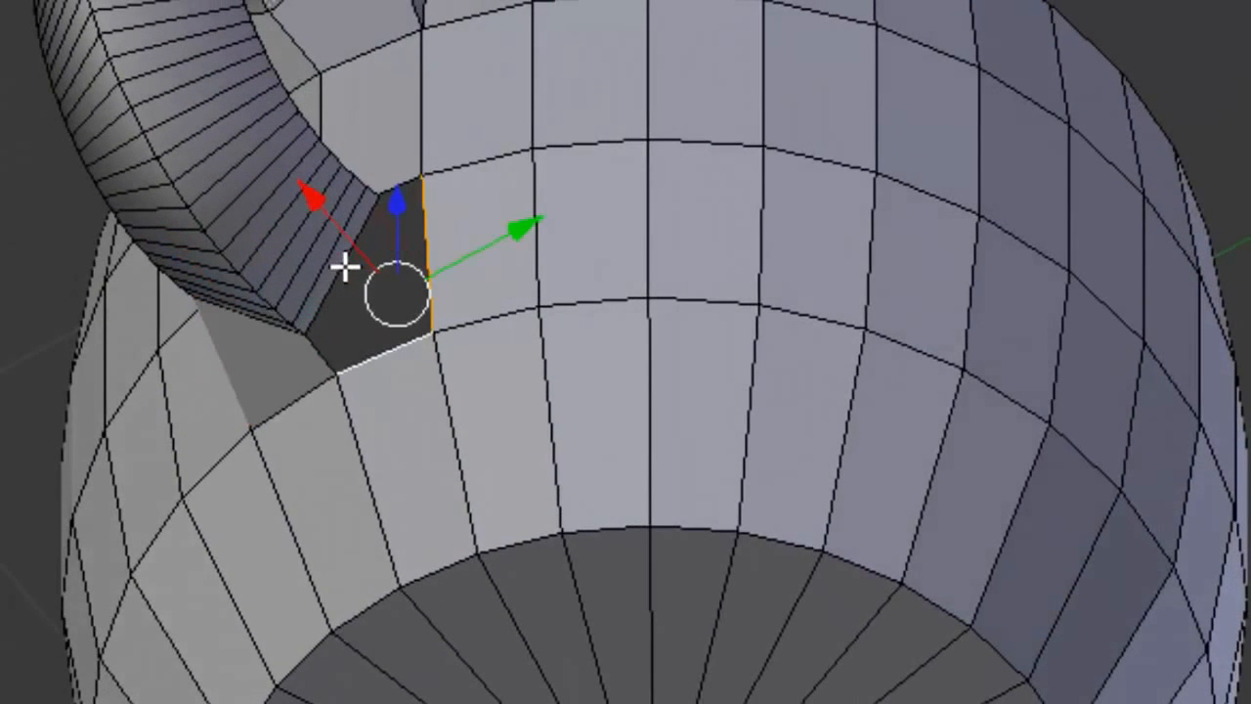
pyautogui.rightClick(354, 257)
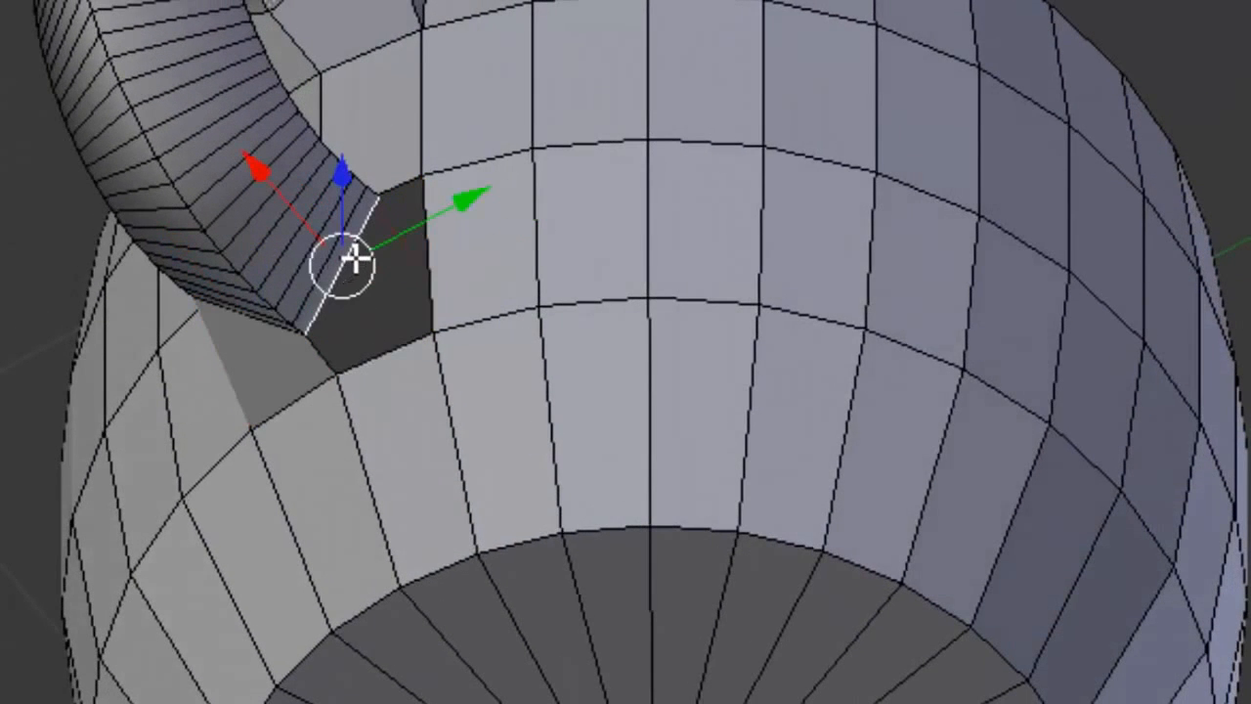
pyautogui.keyDown('shift'); pyautogui.rightClick(427, 247); pyautogui.keyUp('shift')
pyautogui.keyDown('shift'); pyautogui.rightClick(396, 350); pyautogui.keyUp('shift')
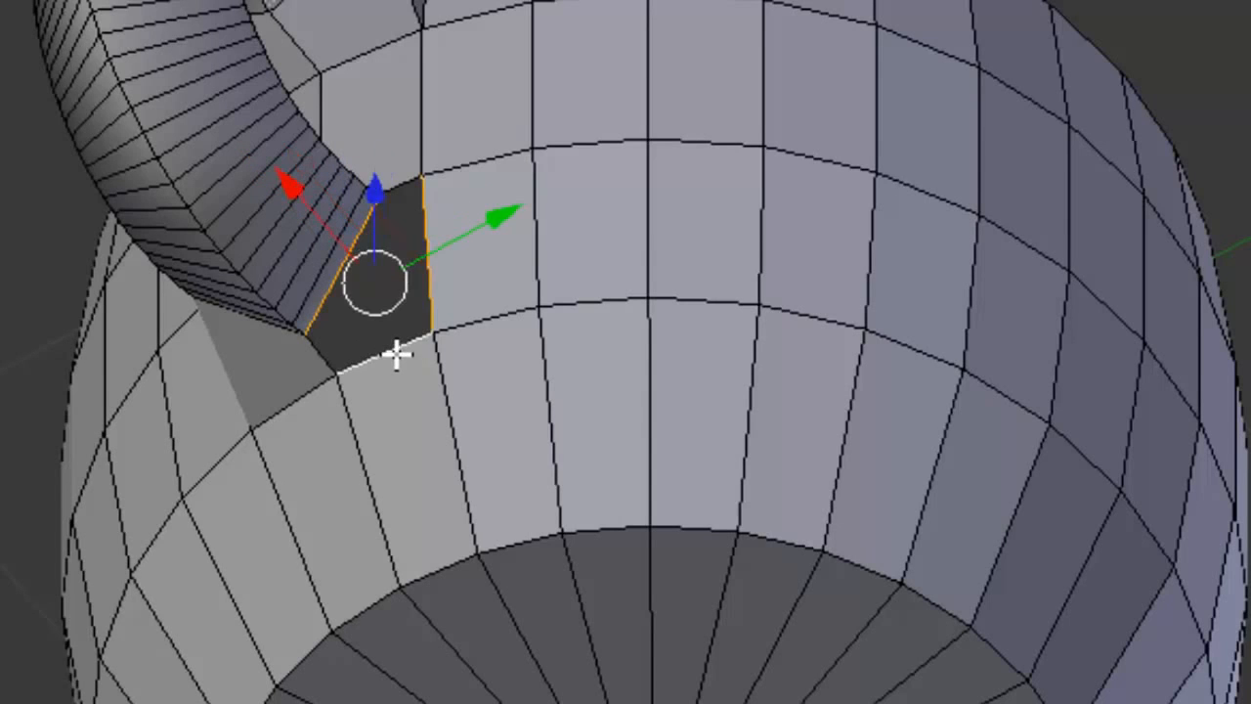
pyautogui.press('f')
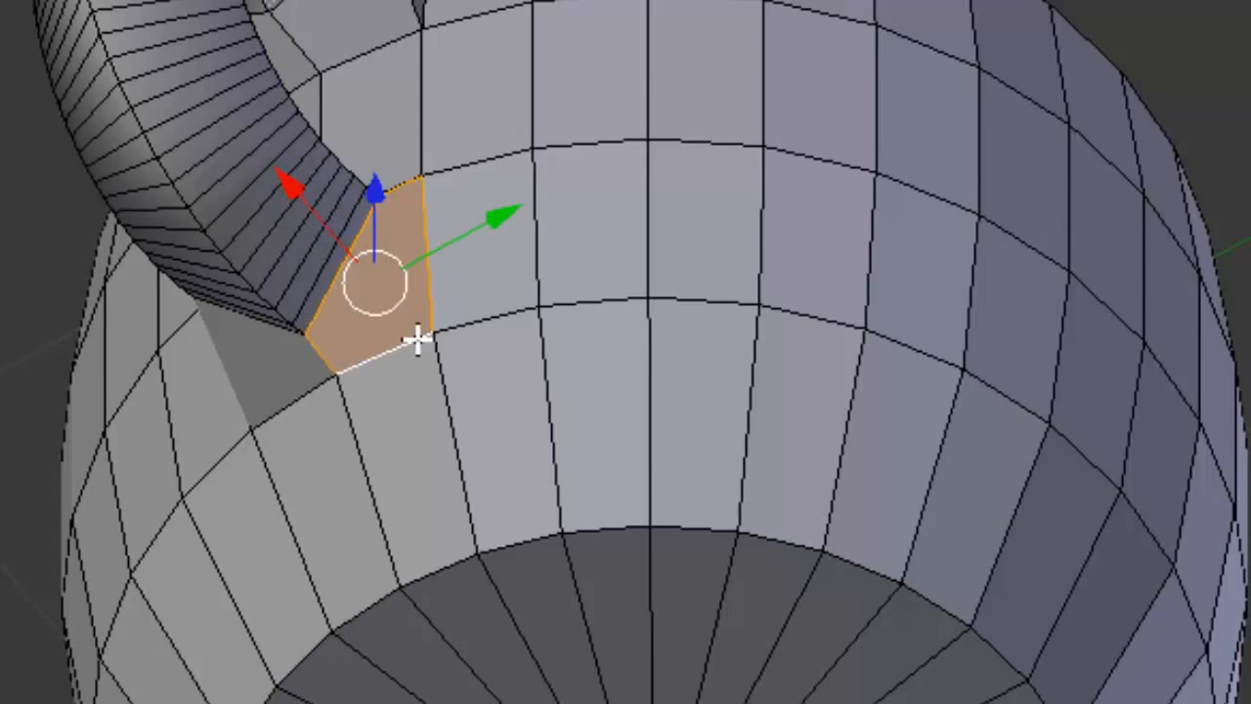
# Close the top of the lower joint with two faces between the handle-end edges and the cup edges above, and deselect everything
pyautogui.moveTo(417, 341); pyautogui.dragTo(411, 648, button='middle')
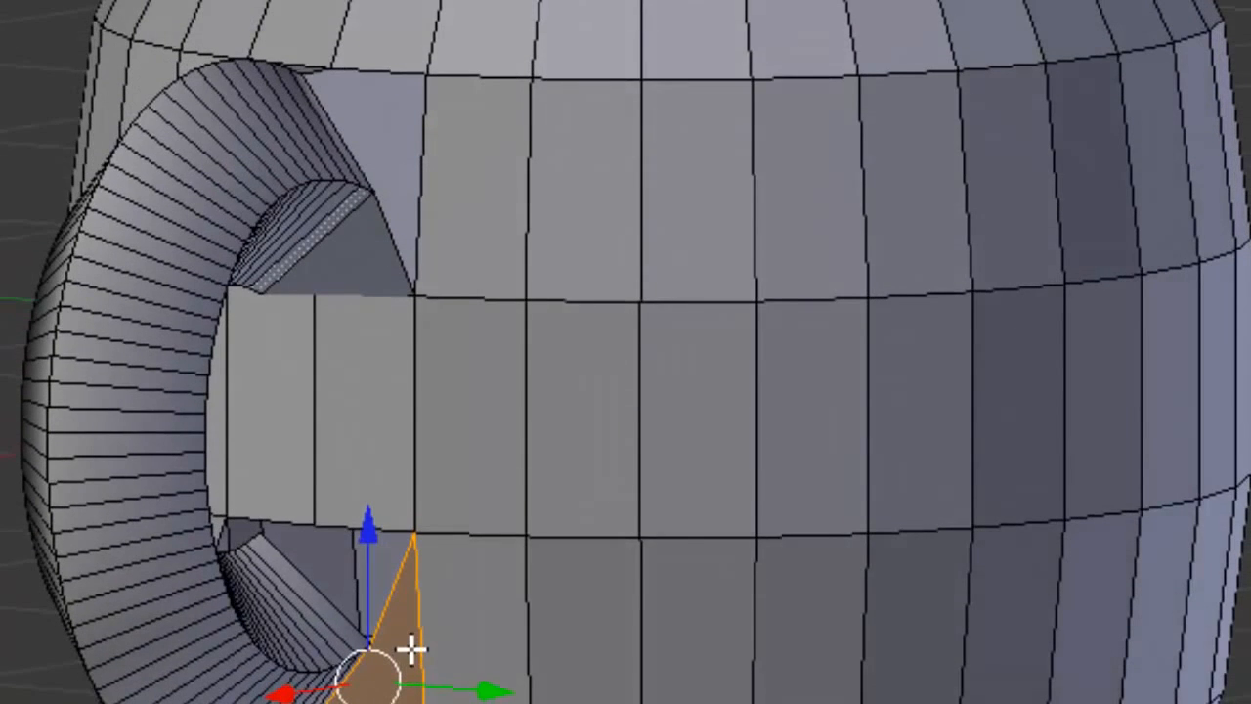
pyautogui.rightClick(327, 598)
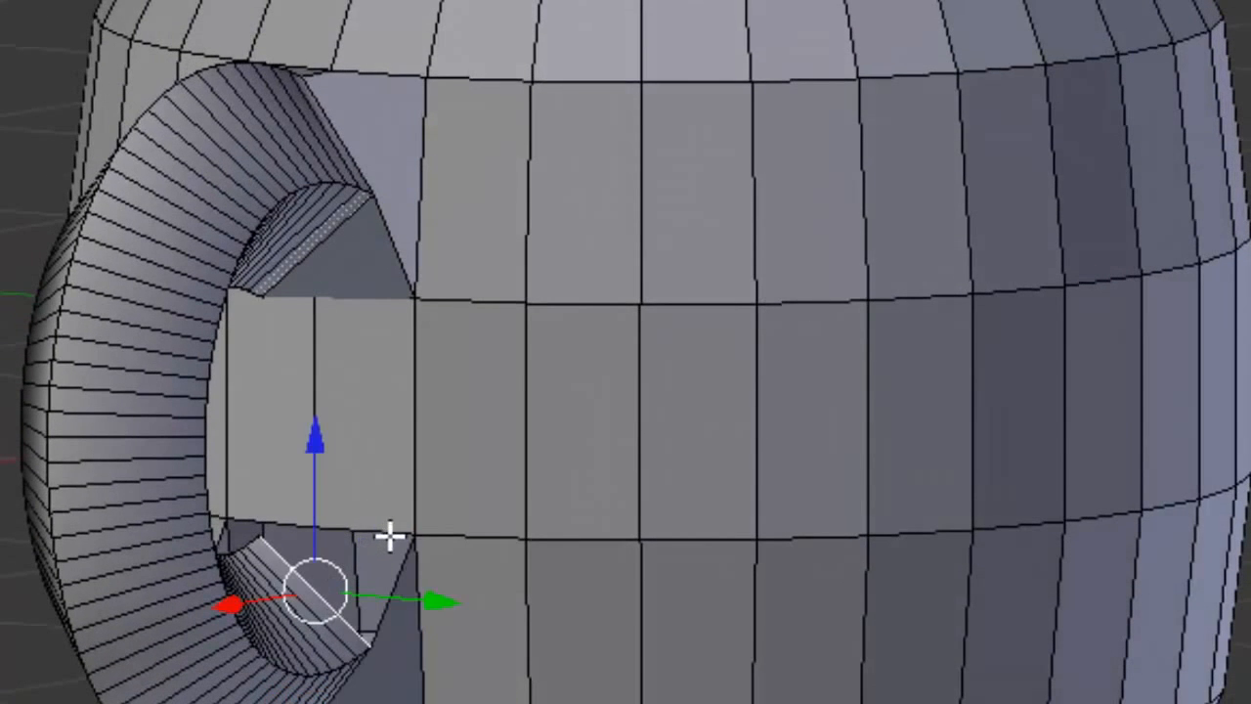
pyautogui.keyDown('shift'); pyautogui.rightClick(388, 533); pyautogui.keyUp('shift')
pyautogui.press('f')
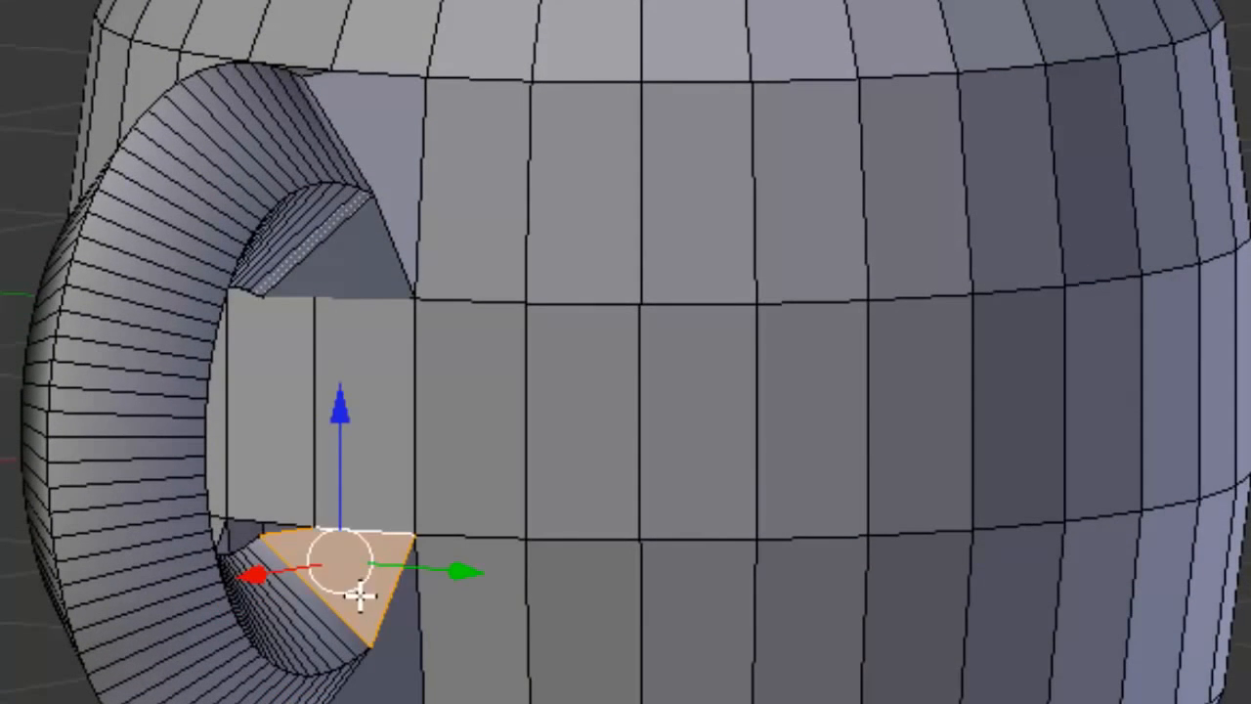
pyautogui.moveTo(358, 592); pyautogui.dragTo(748, 600, button='middle')
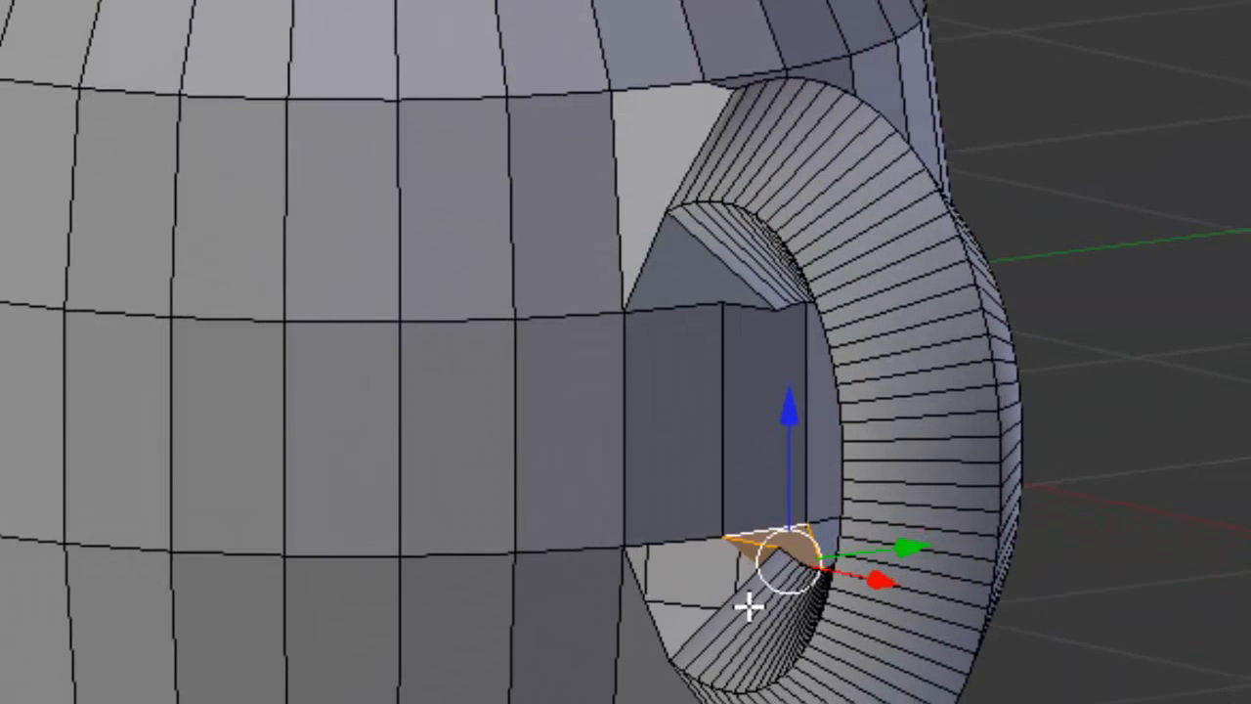
pyautogui.rightClick(704, 625)
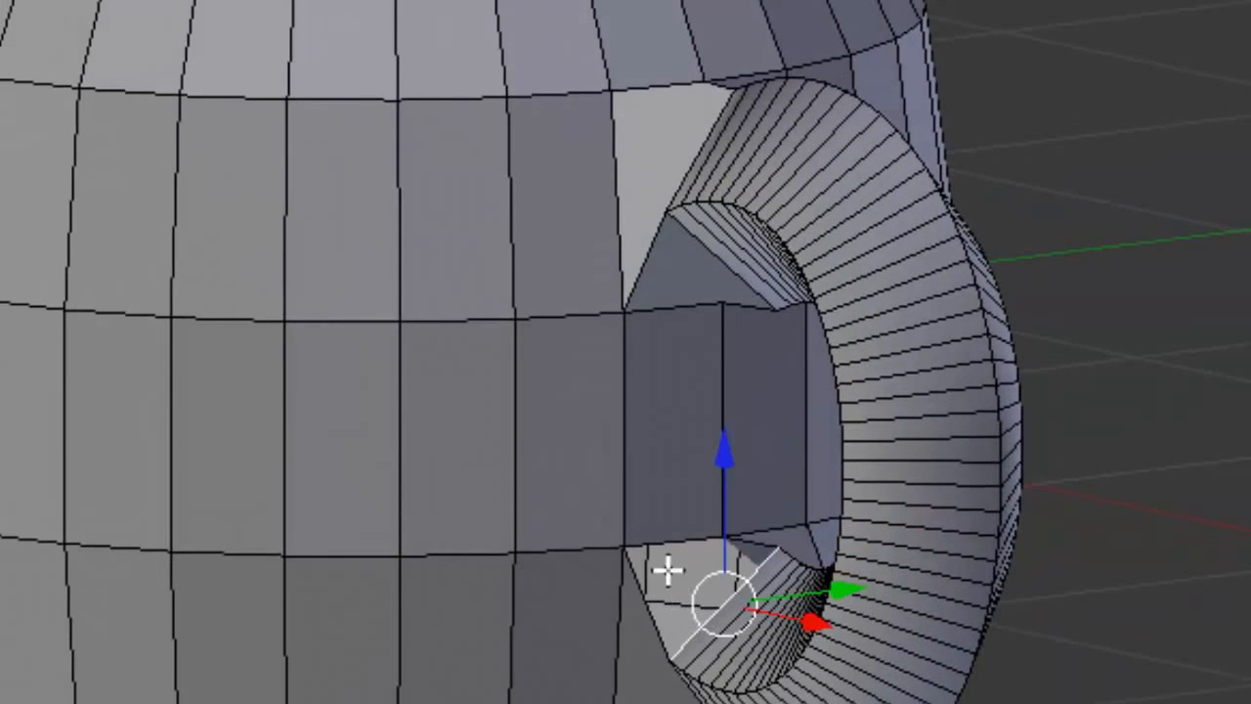
pyautogui.rightClick(693, 567)
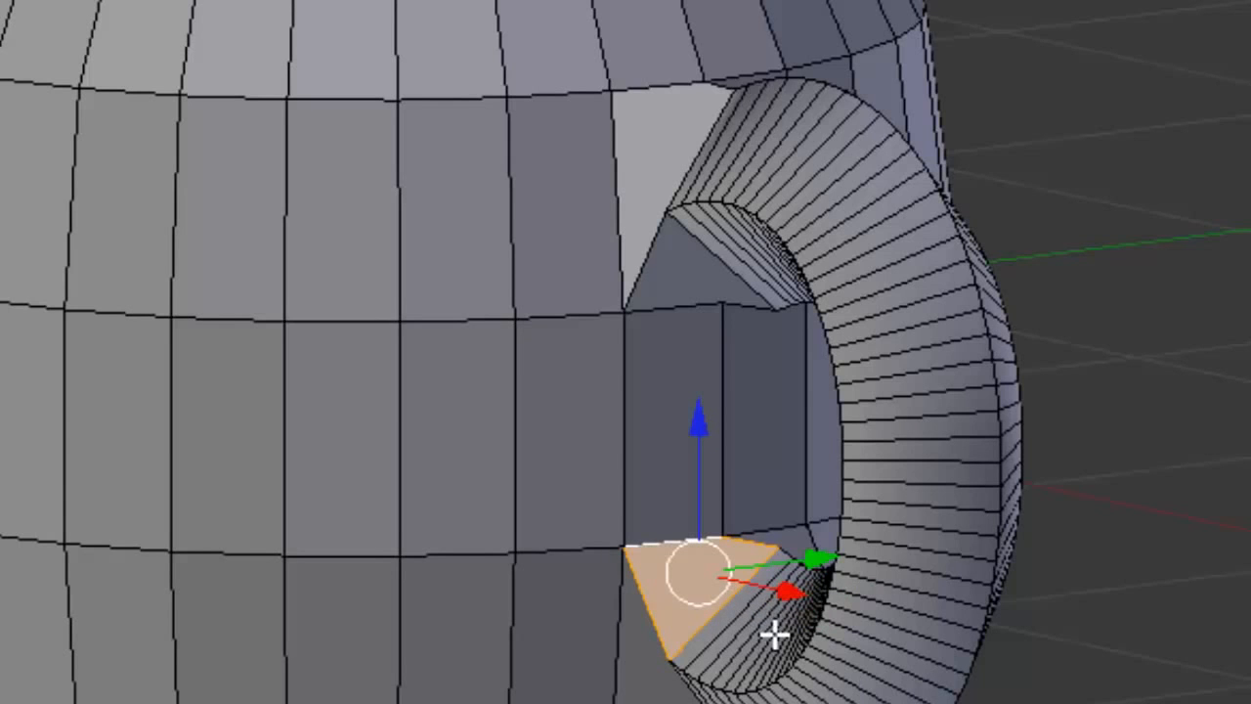
pyautogui.press('a')
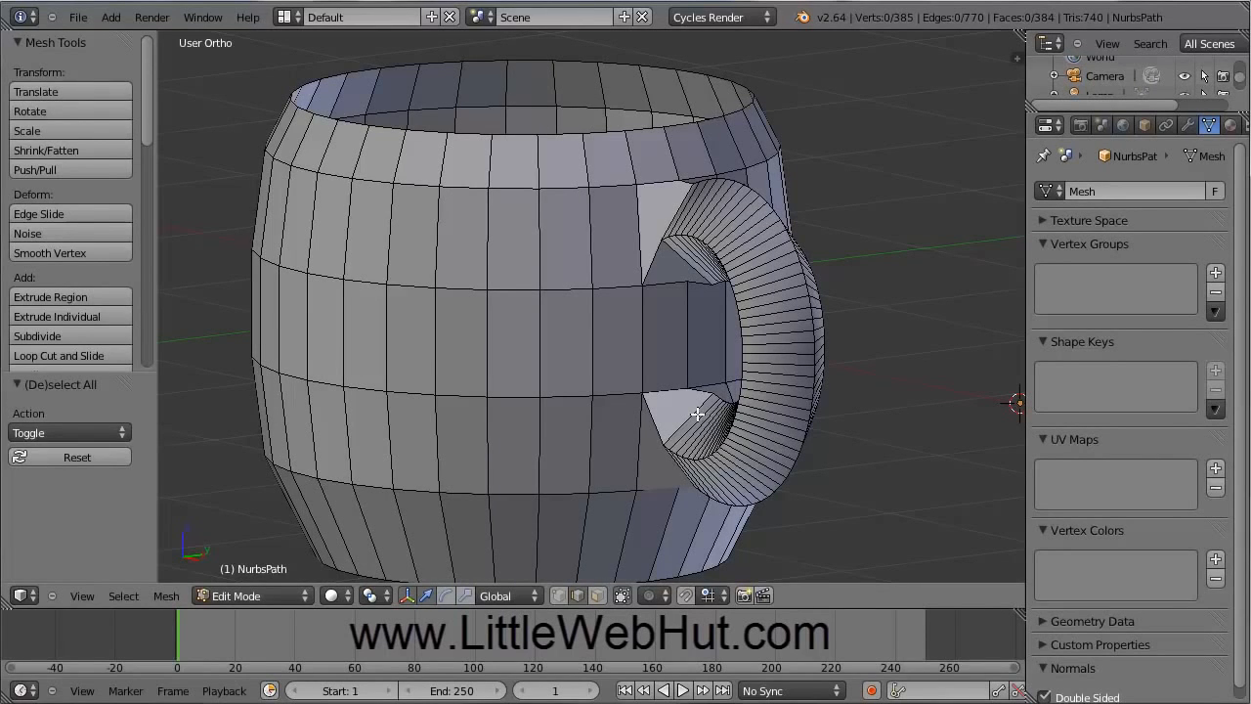
# Save the file as cup.blend in C:\demo\
pyautogui.click(78, 18)
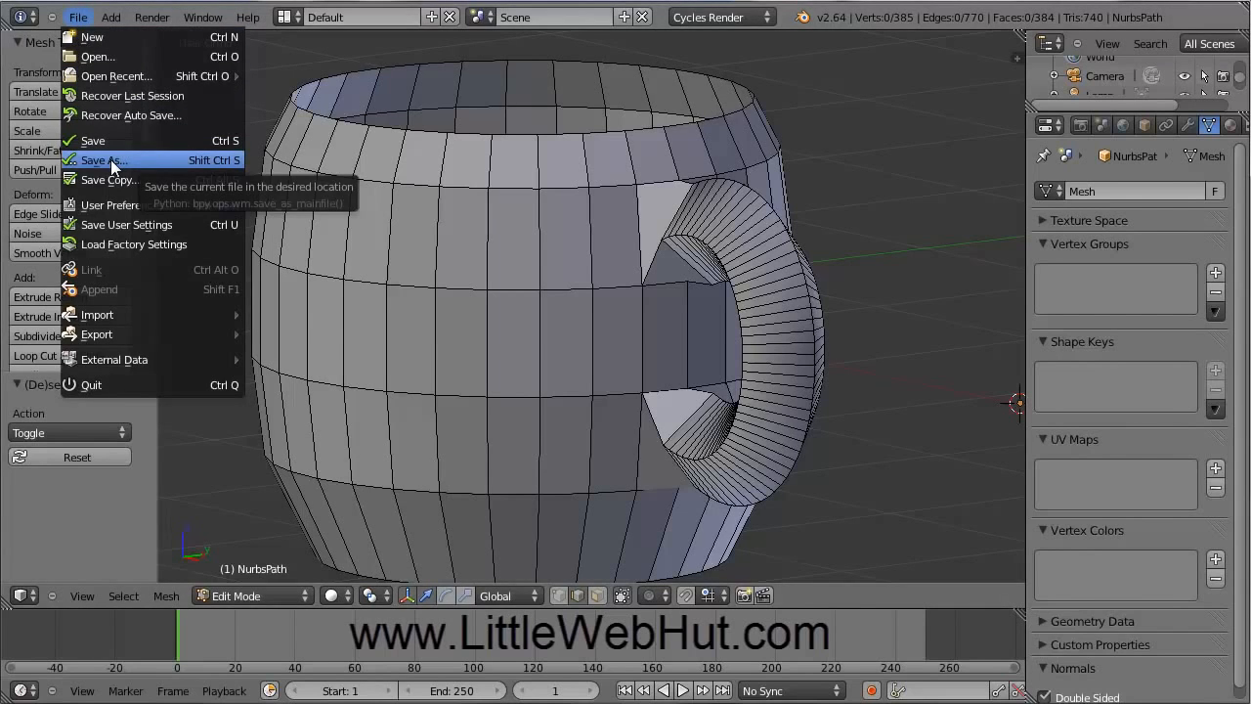
pyautogui.click(104, 160)
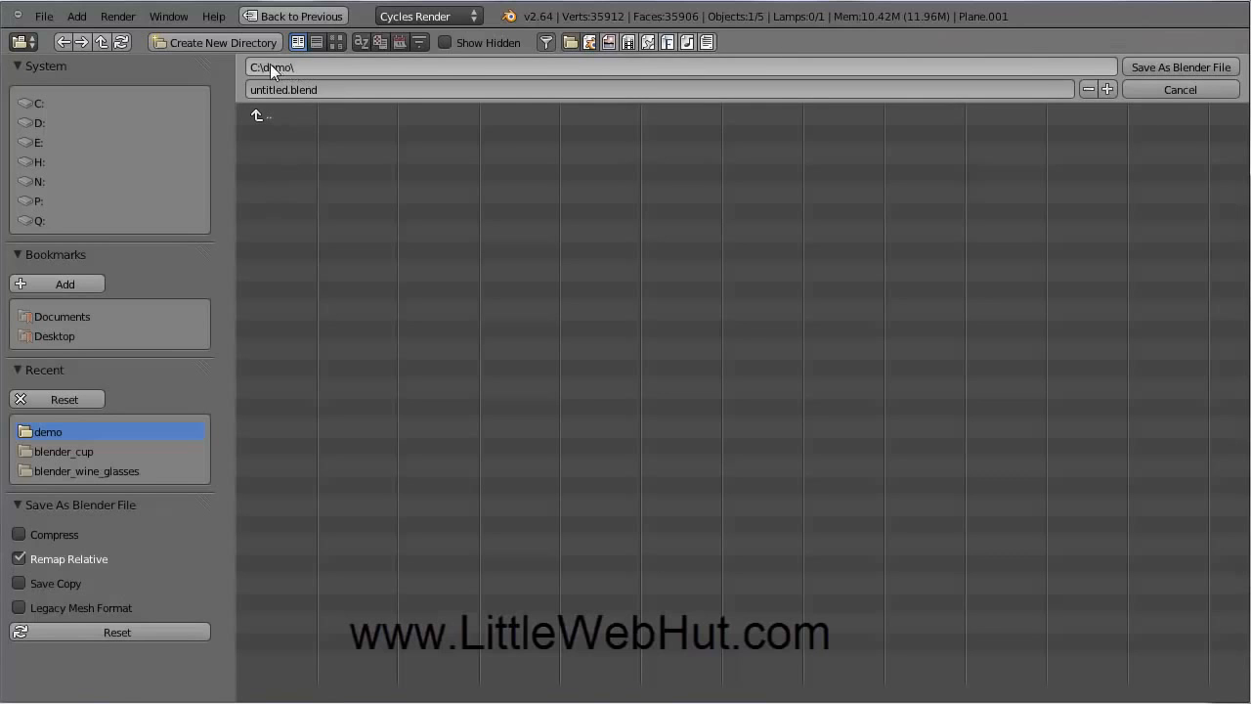
pyautogui.click(288, 89)
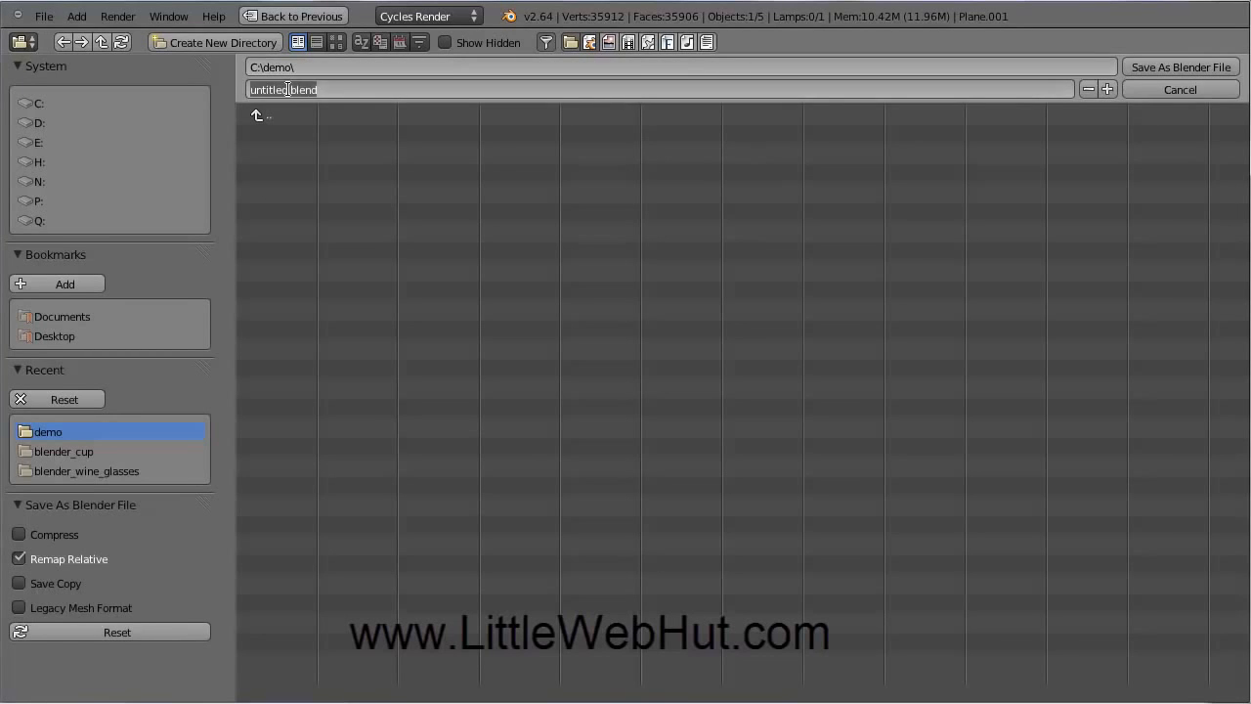
pyautogui.click(287, 89)
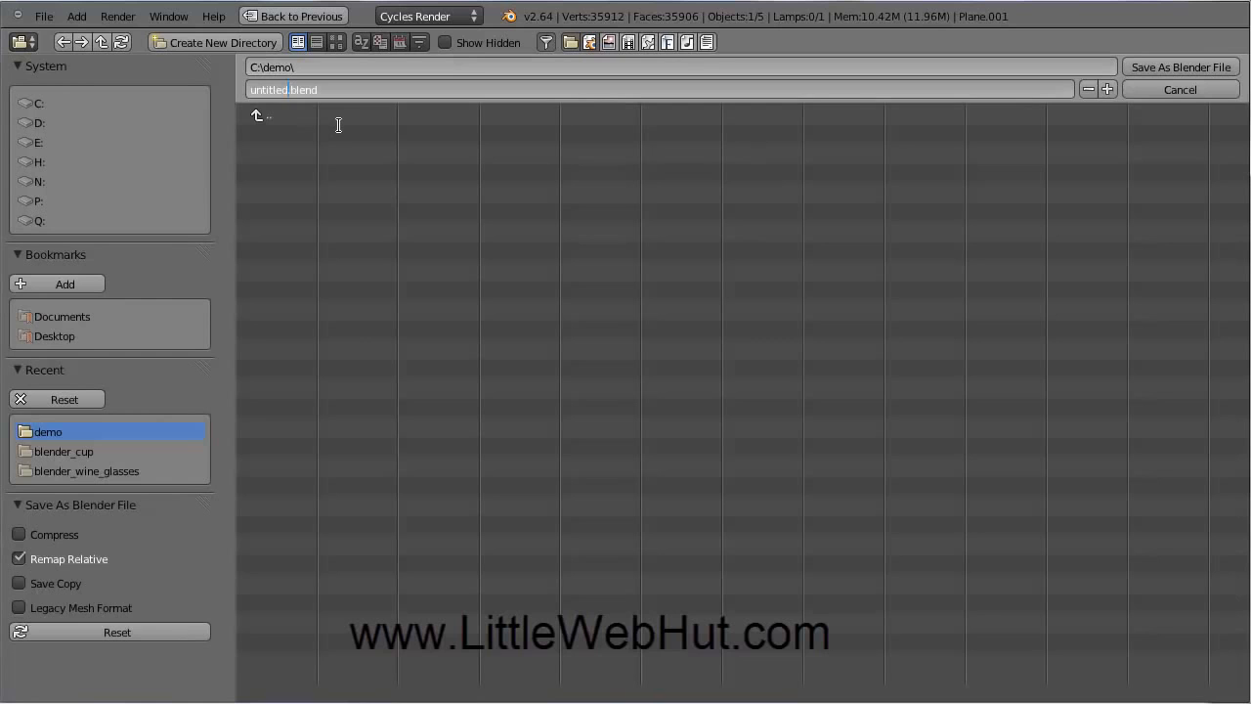
pyautogui.press('BackSpace')
pyautogui.press('BackSpace')
pyautogui.press('BackSpace')
pyautogui.press('BackSpace')
pyautogui.press('BackSpace')
pyautogui.press('BackSpace')
pyautogui.press('BackSpace')
pyautogui.write('cup')
pyautogui.click(1184, 67)
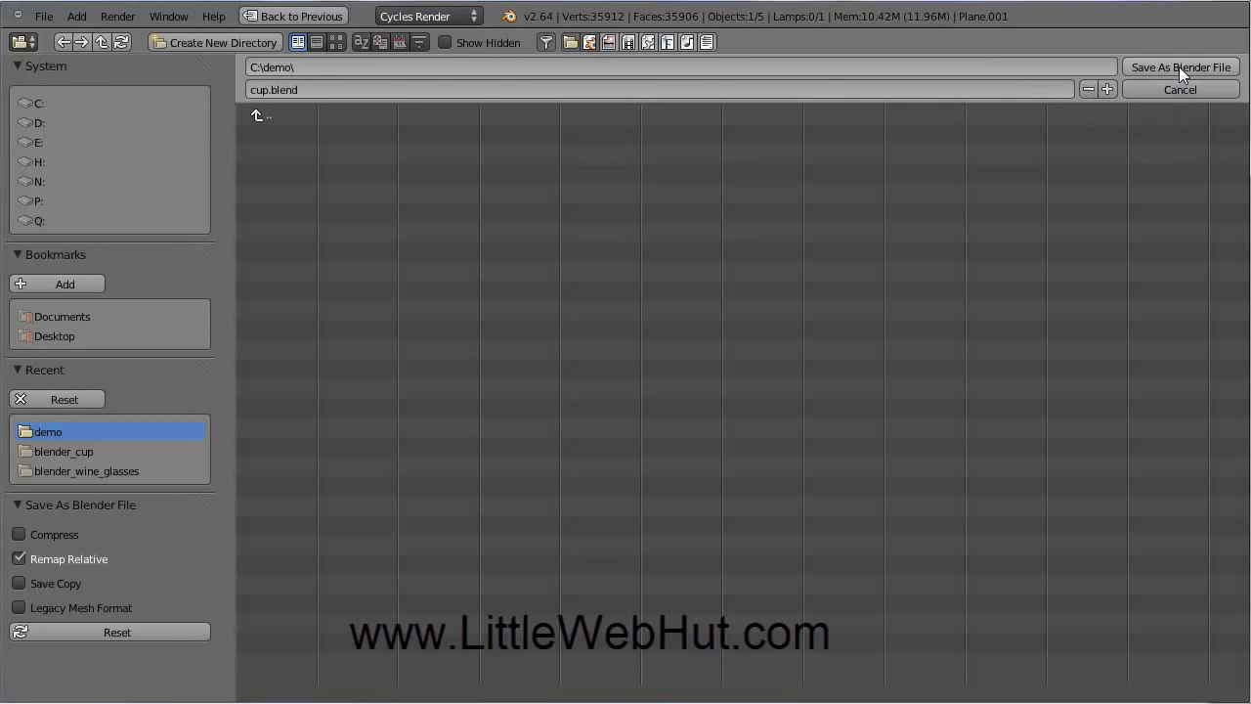
pyautogui.click(1179, 67)
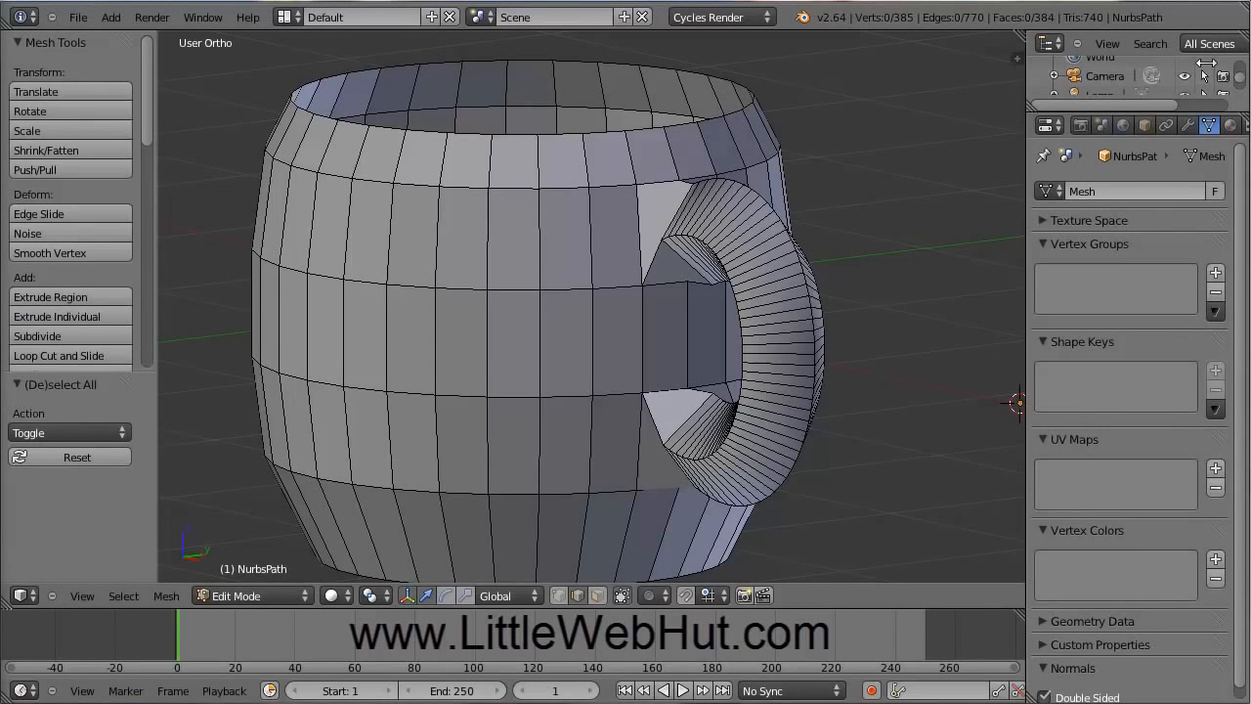